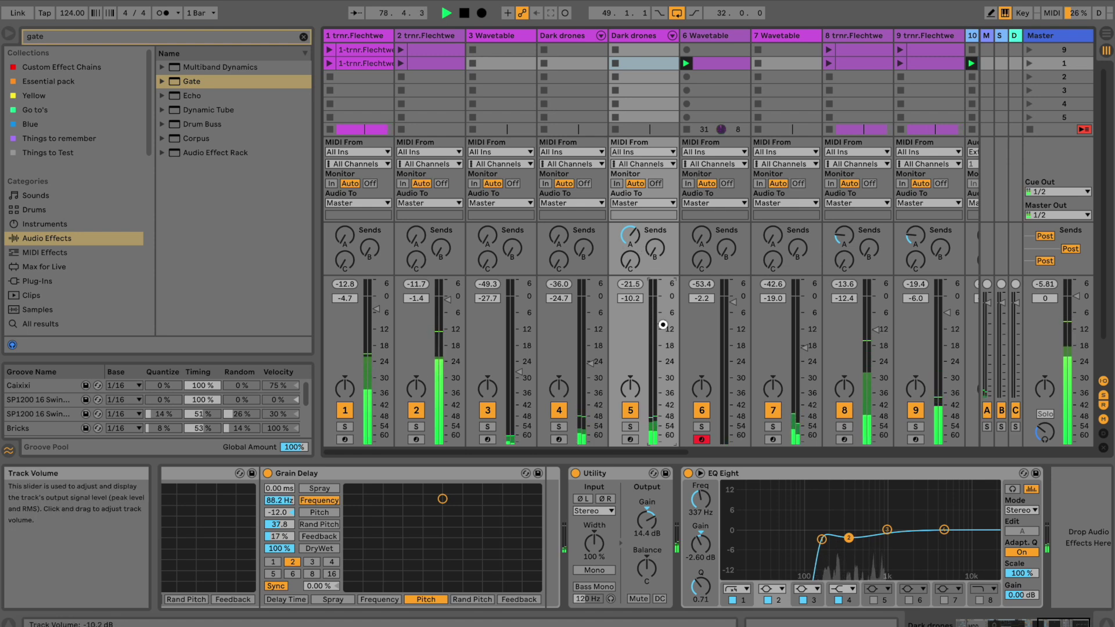
Adjust the volume of the second Dark drones track and examine its device chain, including Phrygian Mode, MDD Snake and Wavetable.
drag(663, 325, 657, 324)
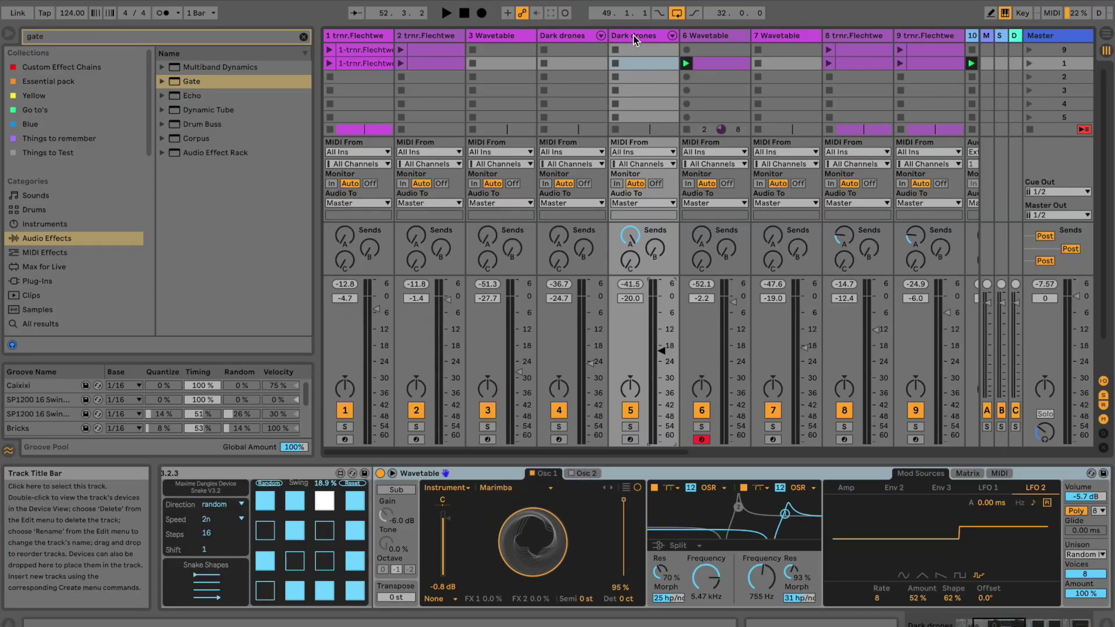
click(652, 41)
click(633, 429)
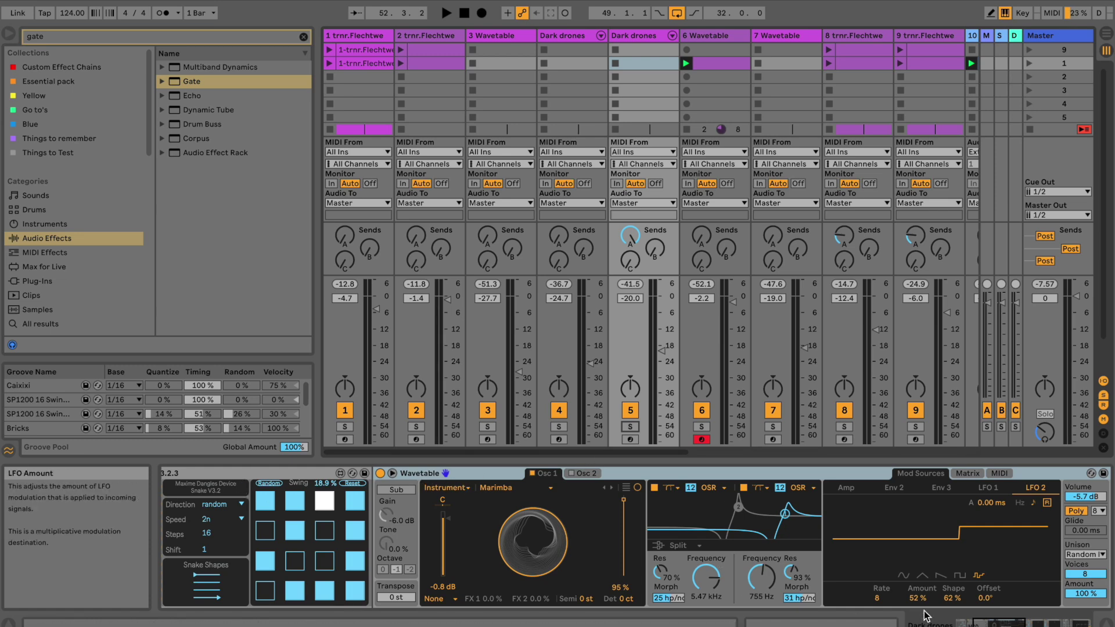
scroll(883, 605, left, 5)
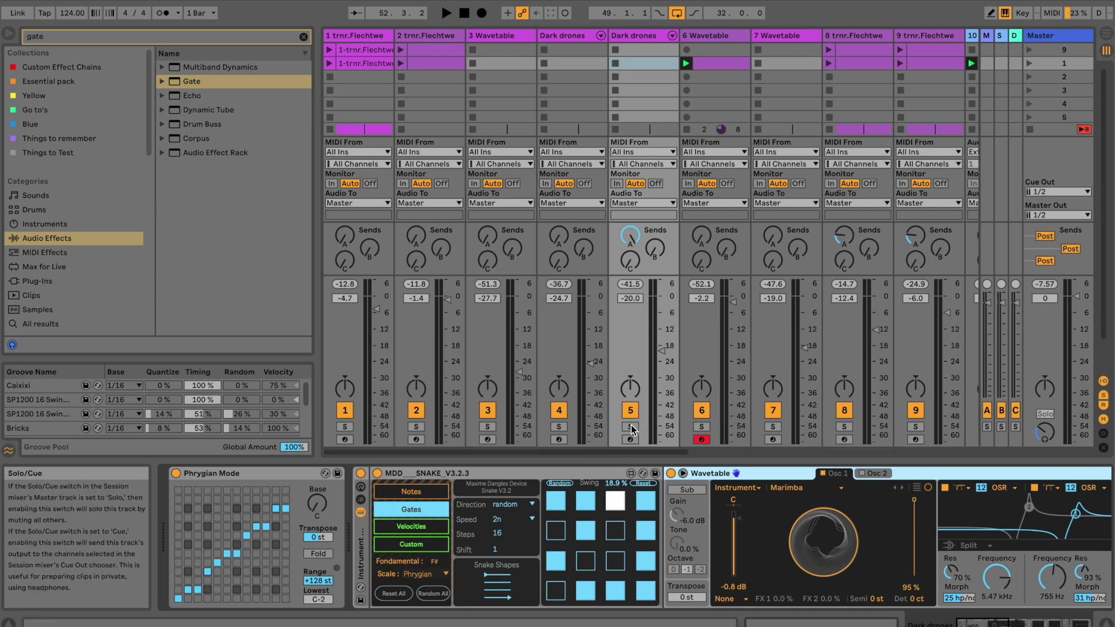
Play the set and bring the second Dark drones track's volume to about -19 dB.
key(space)
drag(659, 355, 657, 350)
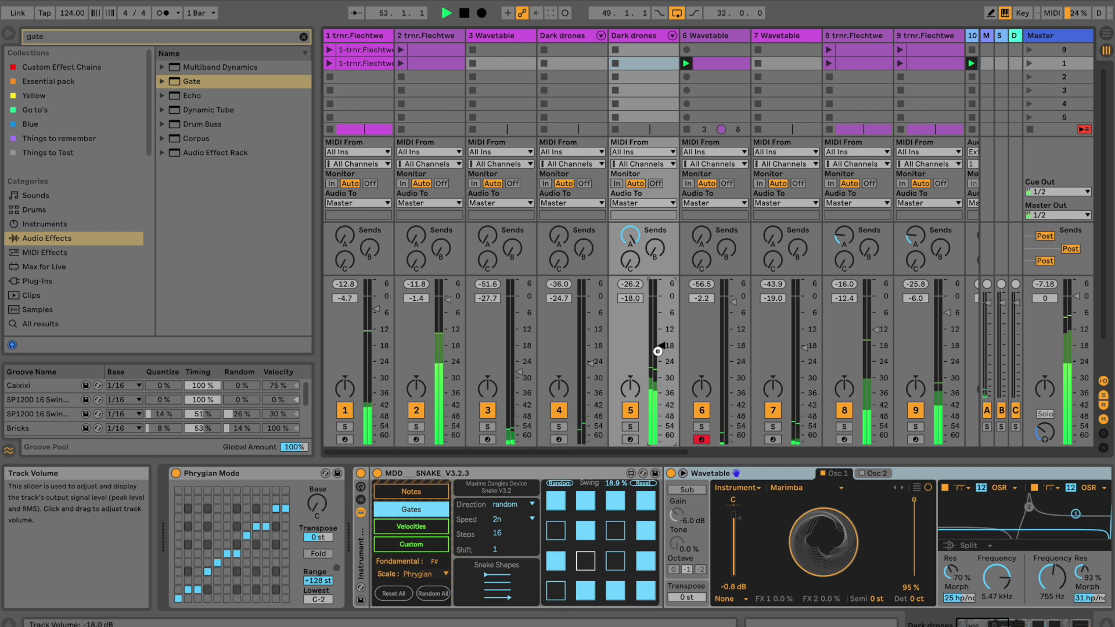
drag(657, 351, 661, 356)
Mute and reactivate the second Dark drones track during playback to compare, and raise its volume.
key(F5)
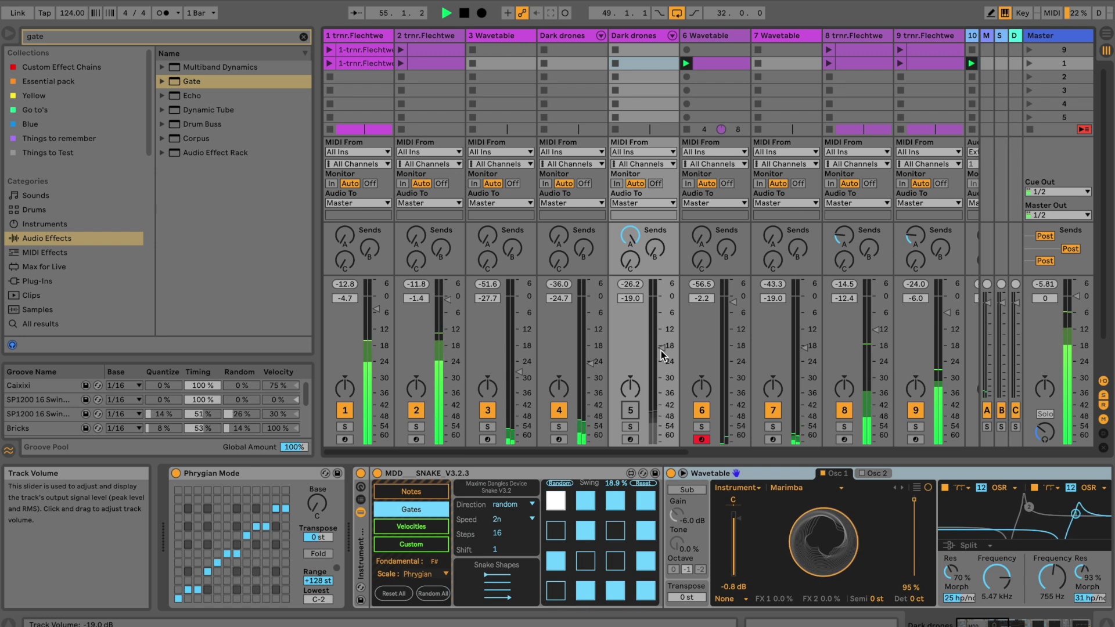
key(XF86AudioRaiseVolume)
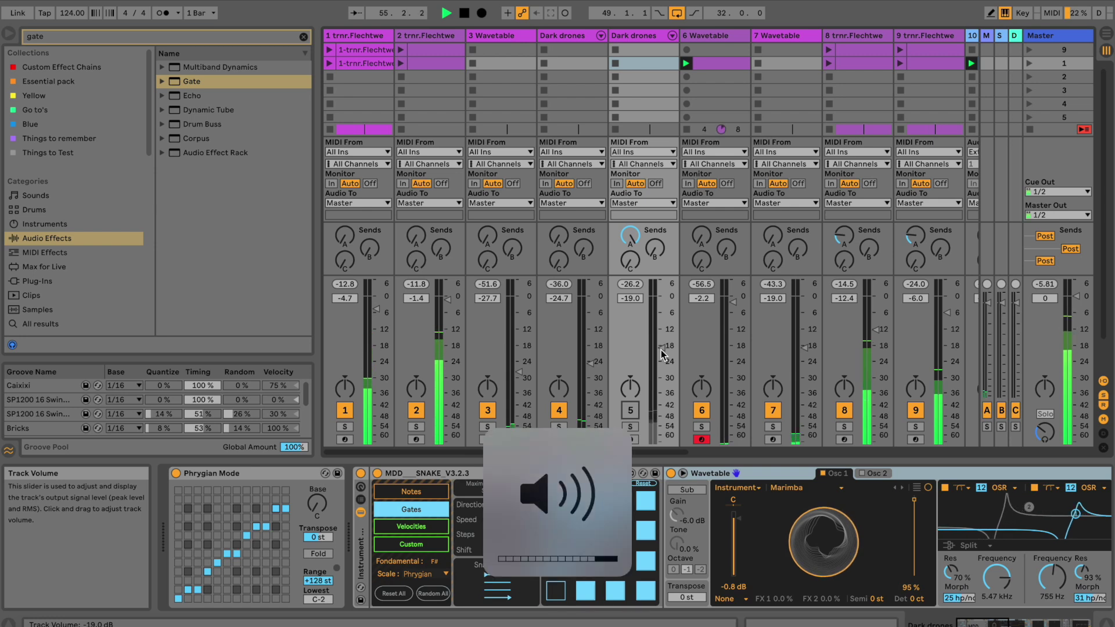
click(631, 410)
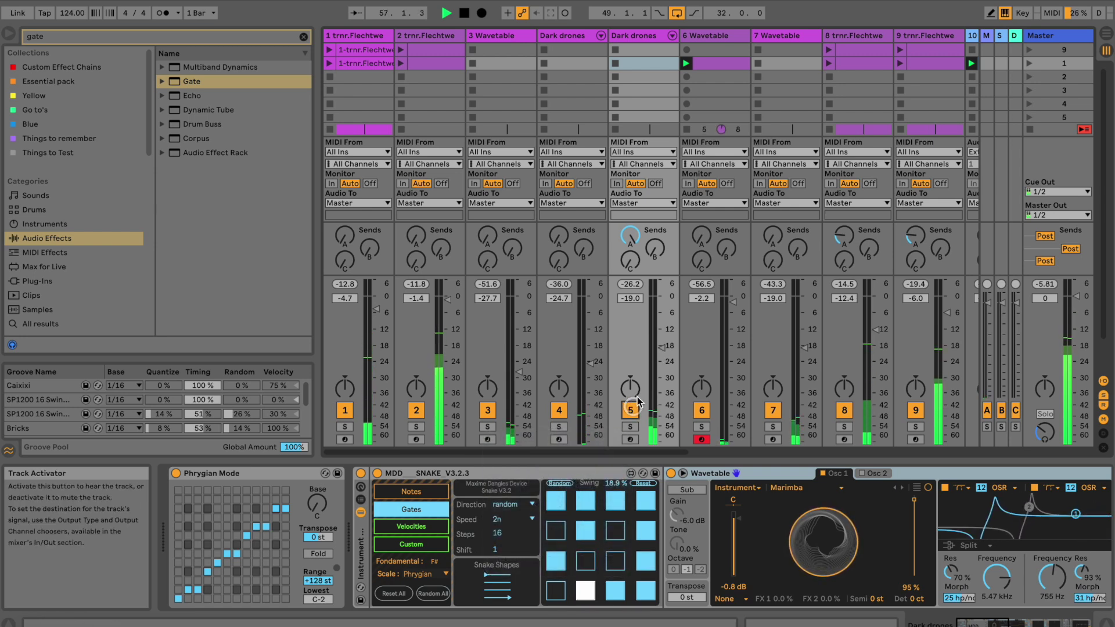
drag(662, 352, 658, 350)
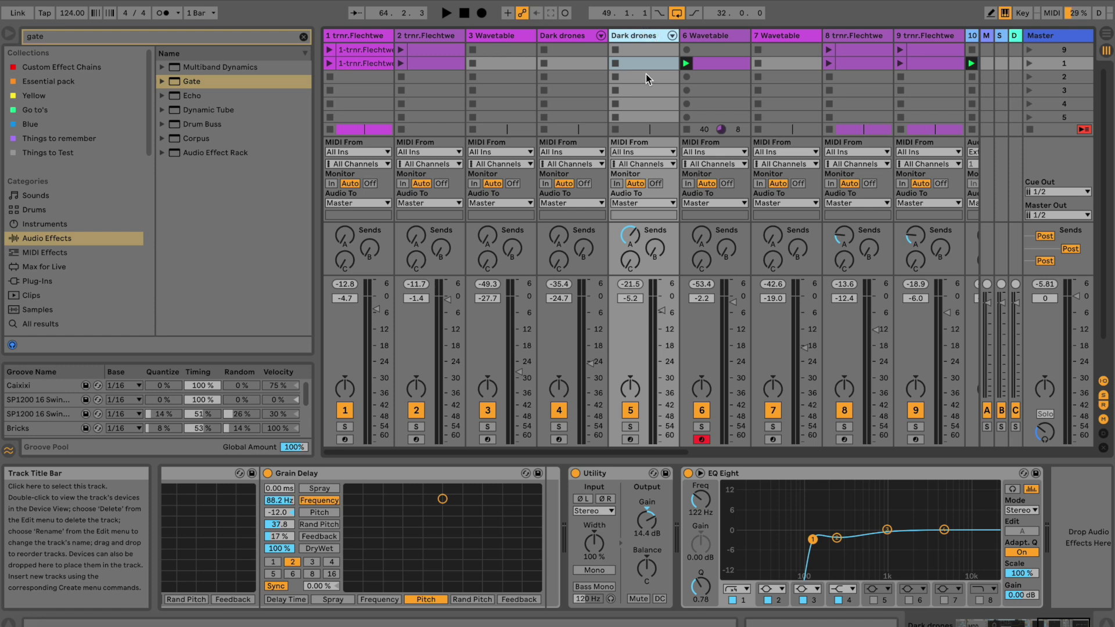
Mute the second Dark drones track and insert a new MIDI track after it.
click(631, 410)
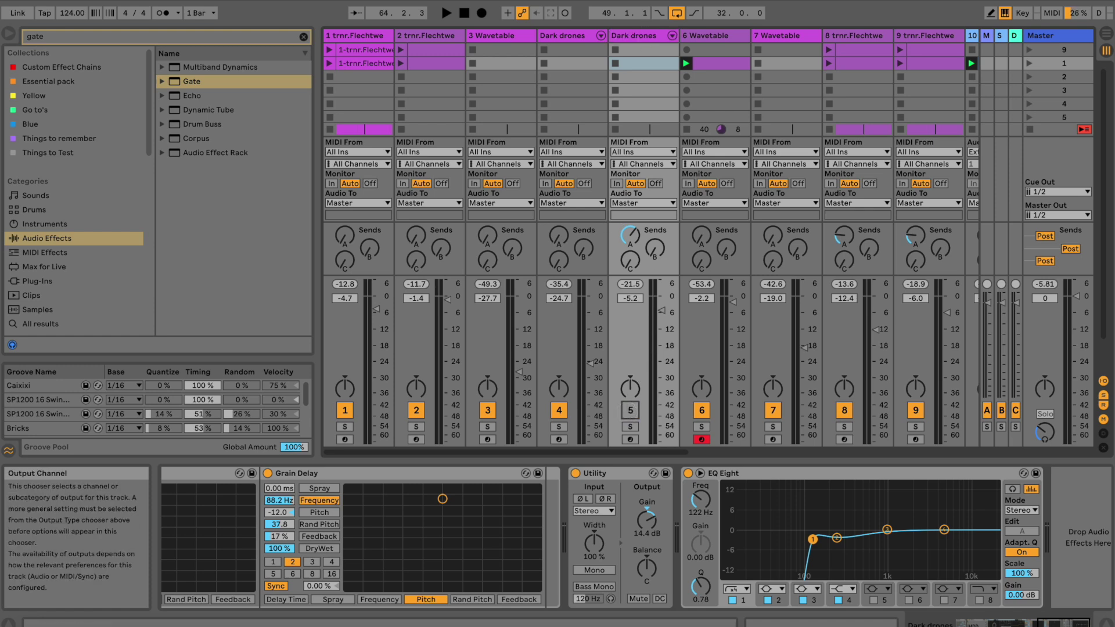
key(super+shift+t)
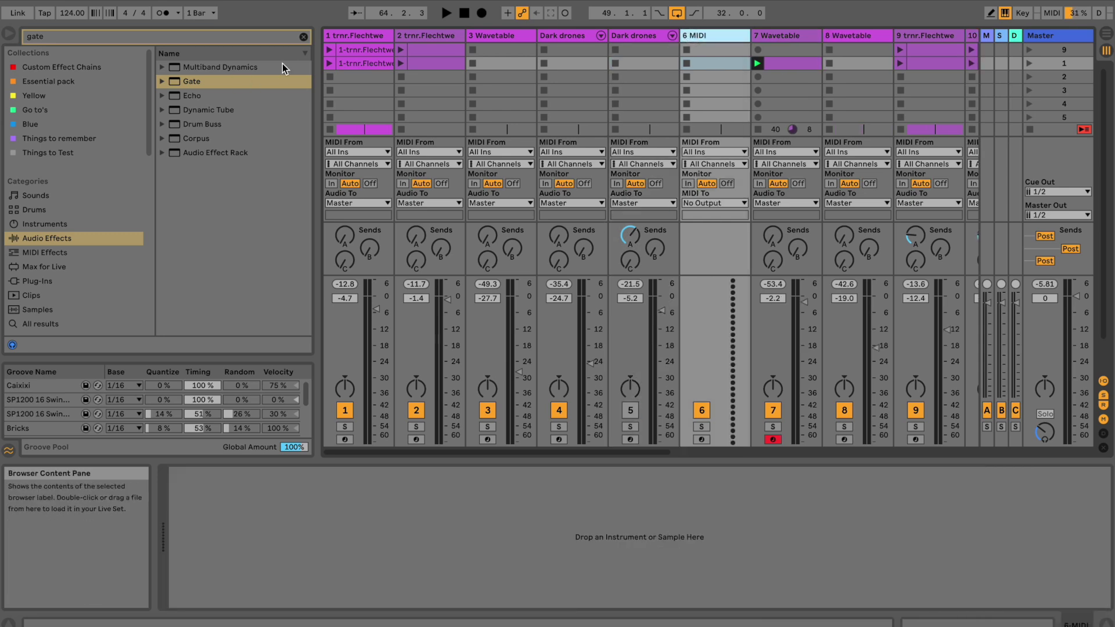
Search for "Mdd snake", load MDD Snake V3.2.3 onto the new MIDI track, and set its scale to Mixolydian.
click(303, 37)
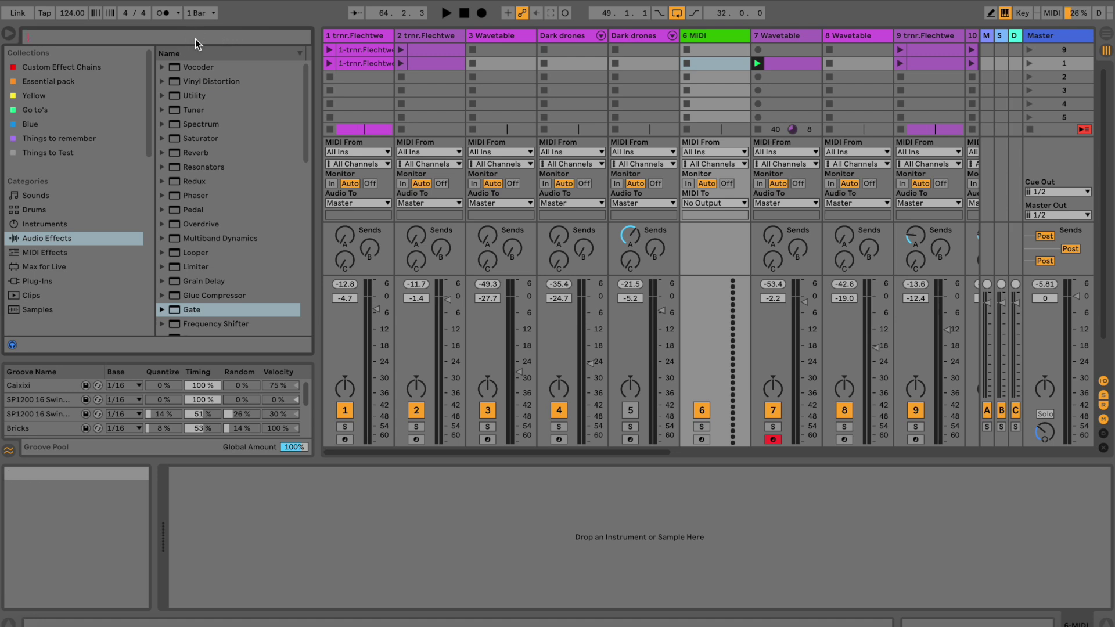
text(Mdd snake)
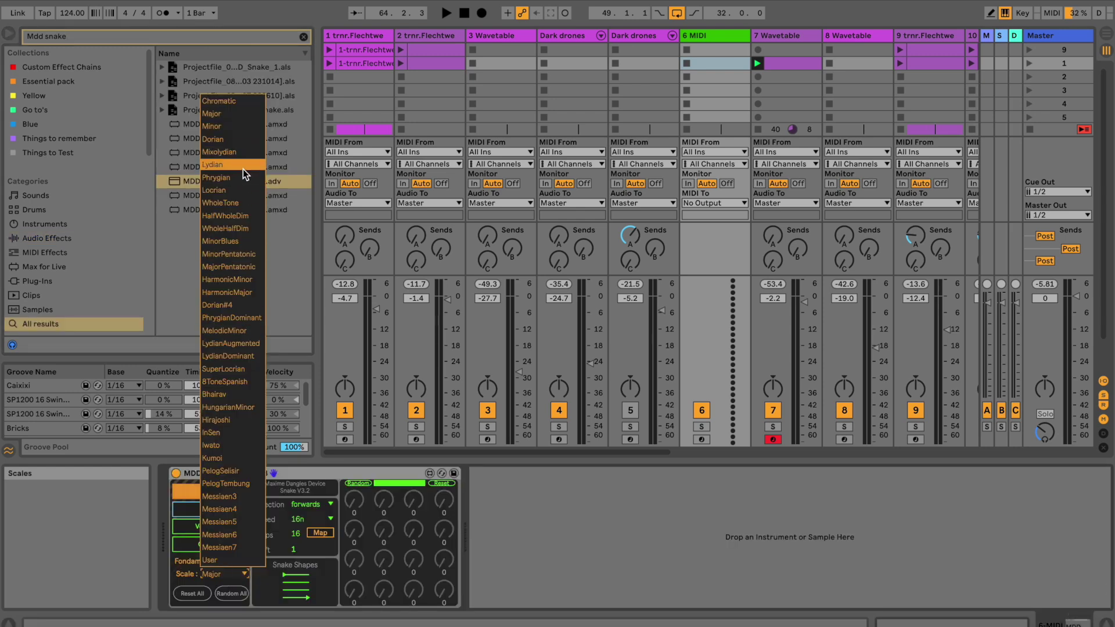
click(242, 152)
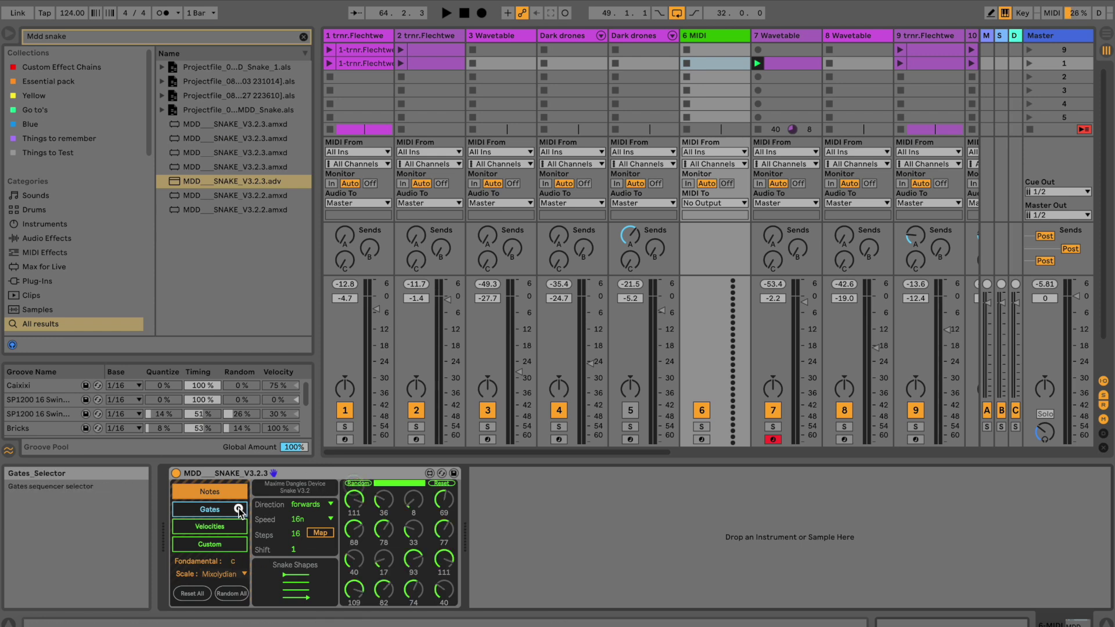
Randomize Snake's gates pattern with 15.0 % swing and set the gates sequencer speed to 8n.
click(356, 485)
click(356, 485)
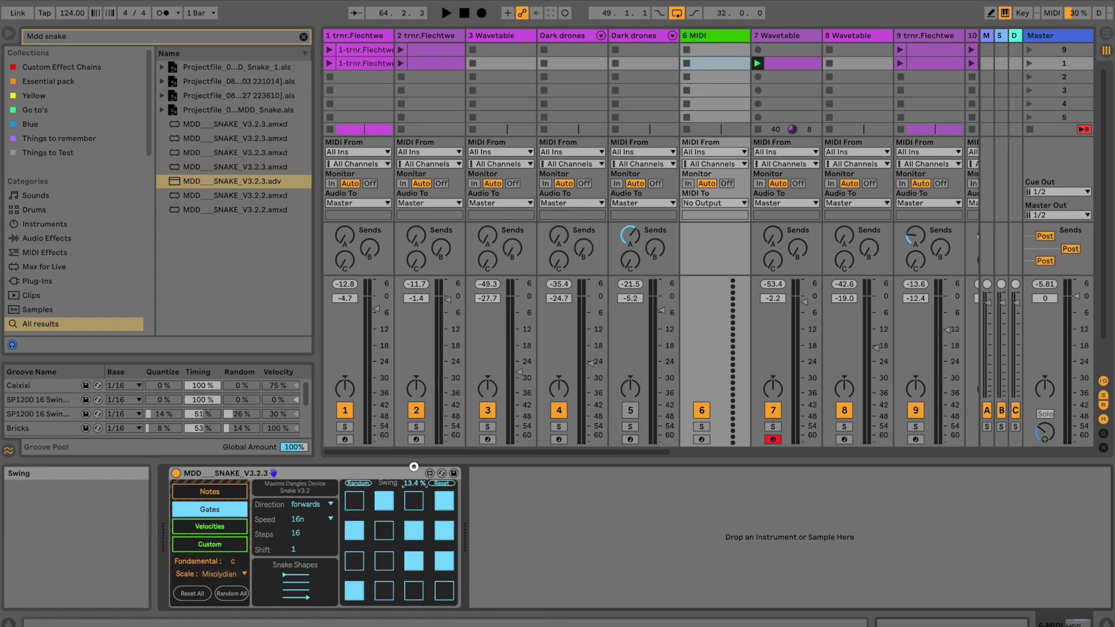
click(311, 519)
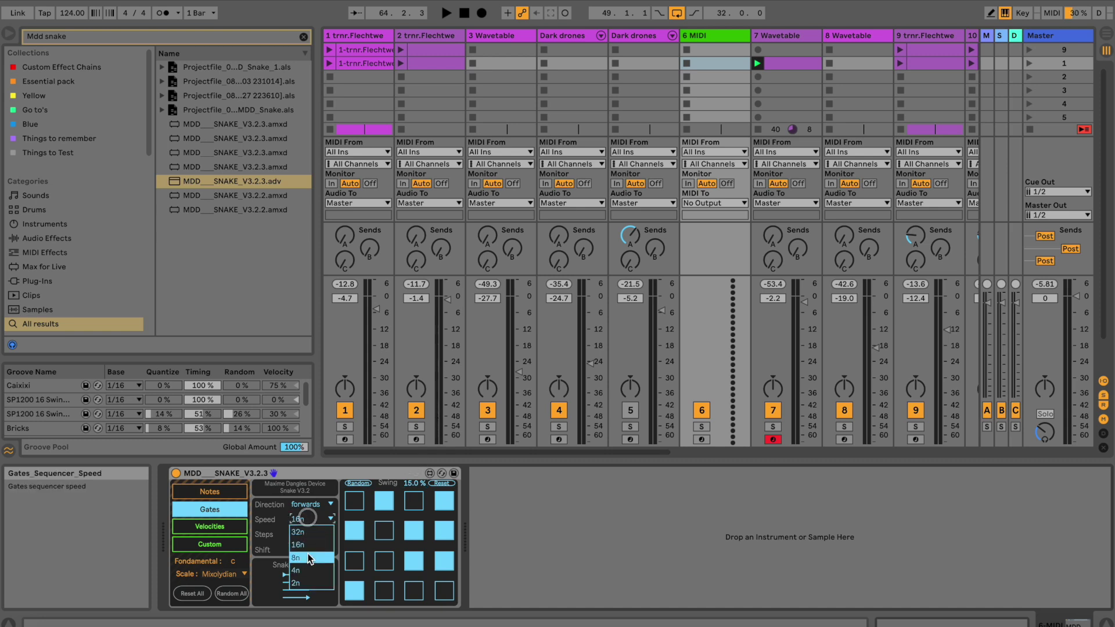
click(312, 546)
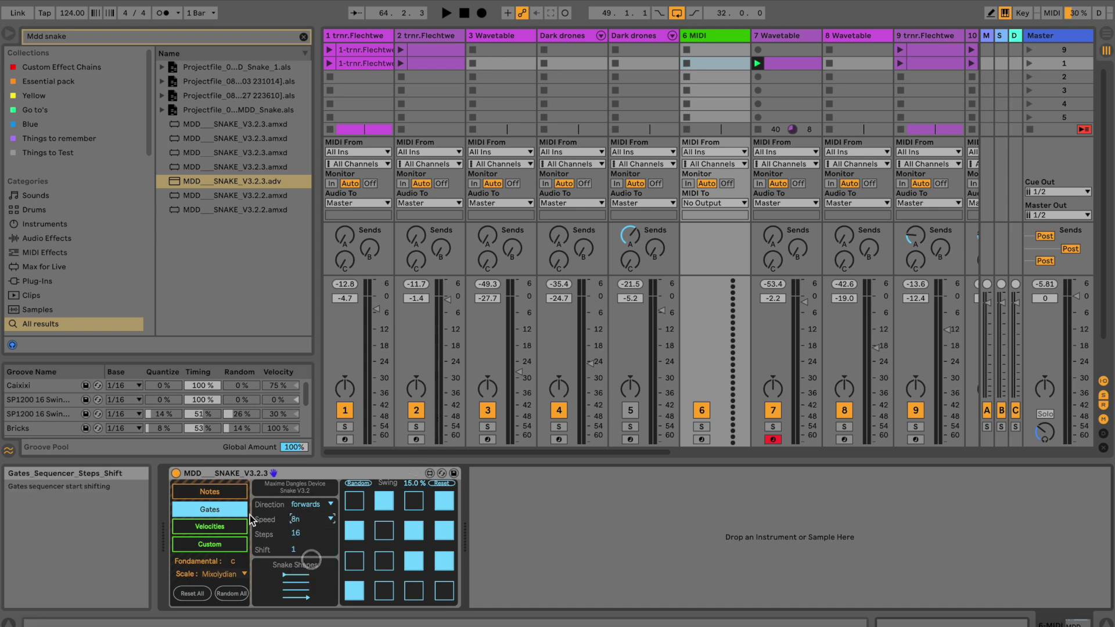
Set Snake's notes sequencer speed to 2n, adjust its random range to about the middle, and randomize the notes.
click(220, 492)
click(305, 520)
click(297, 583)
click(399, 484)
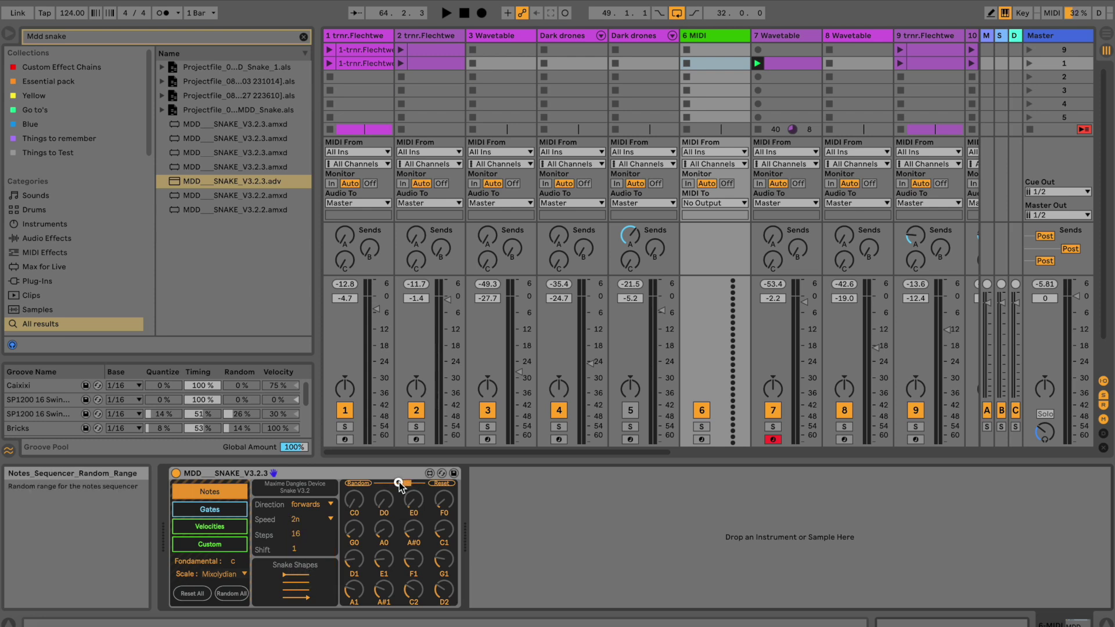
click(386, 486)
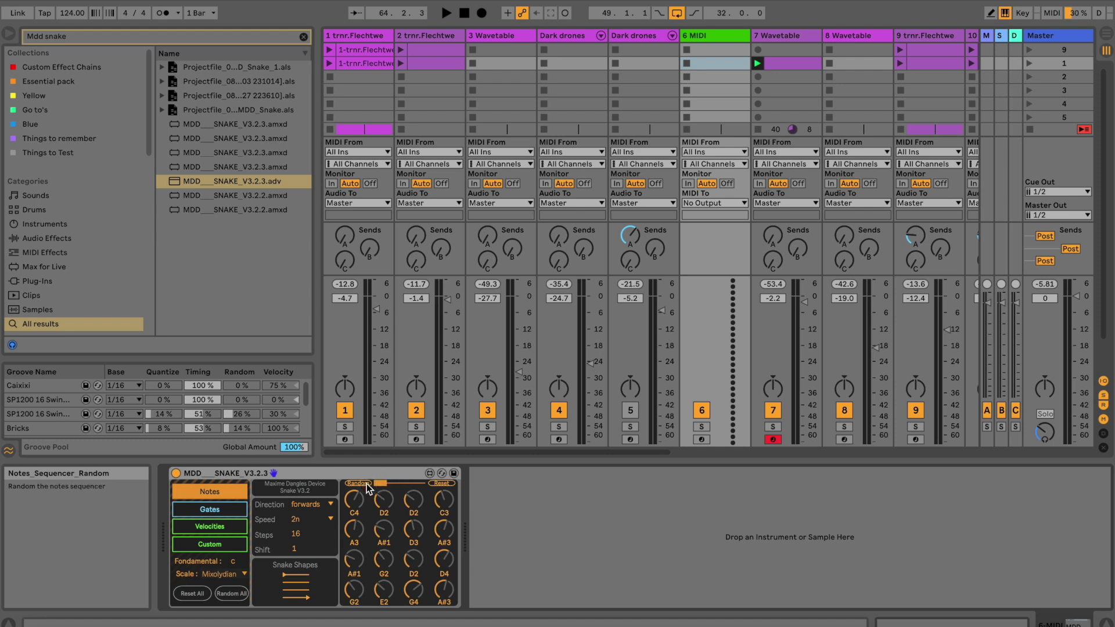
click(407, 485)
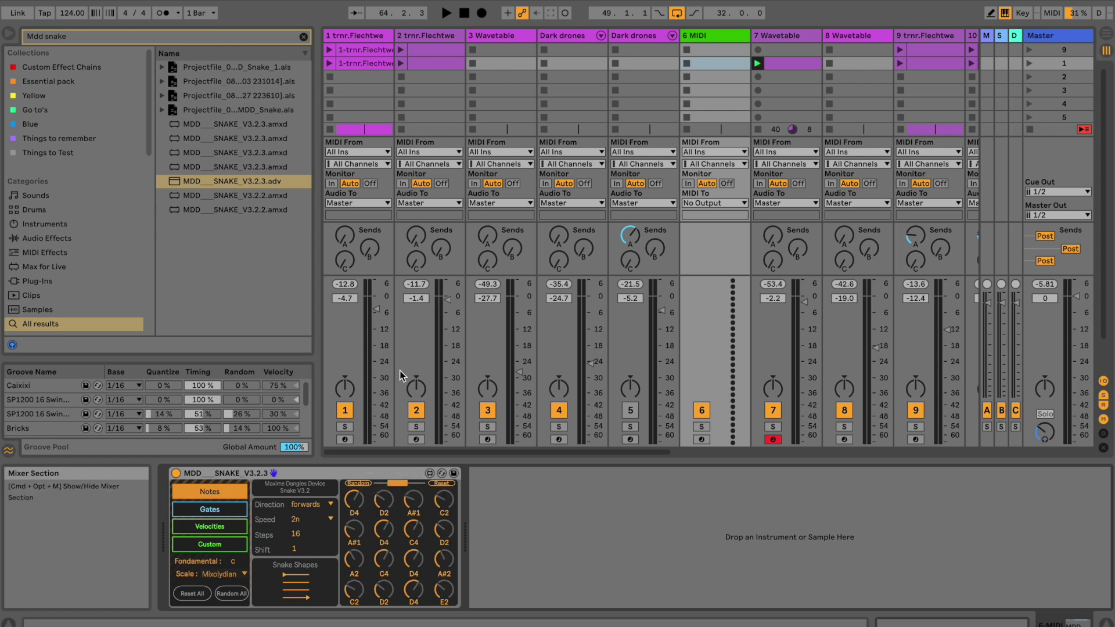
click(222, 508)
click(213, 491)
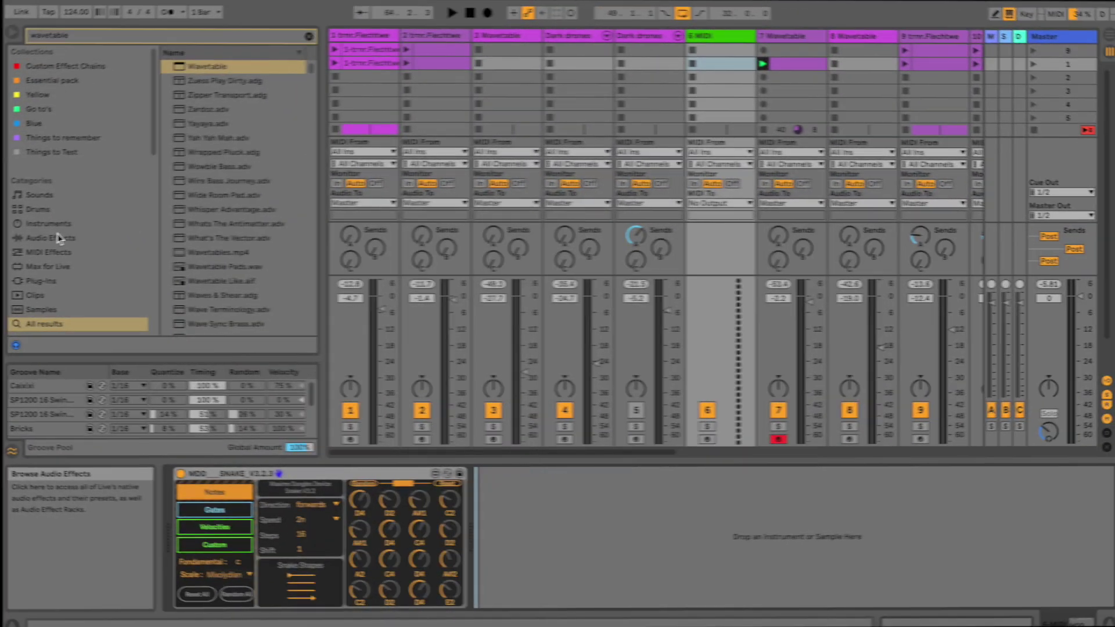
Add the Wavetable instrument after Snake on the new MIDI track and solo the track.
double_click(202, 81)
click(700, 429)
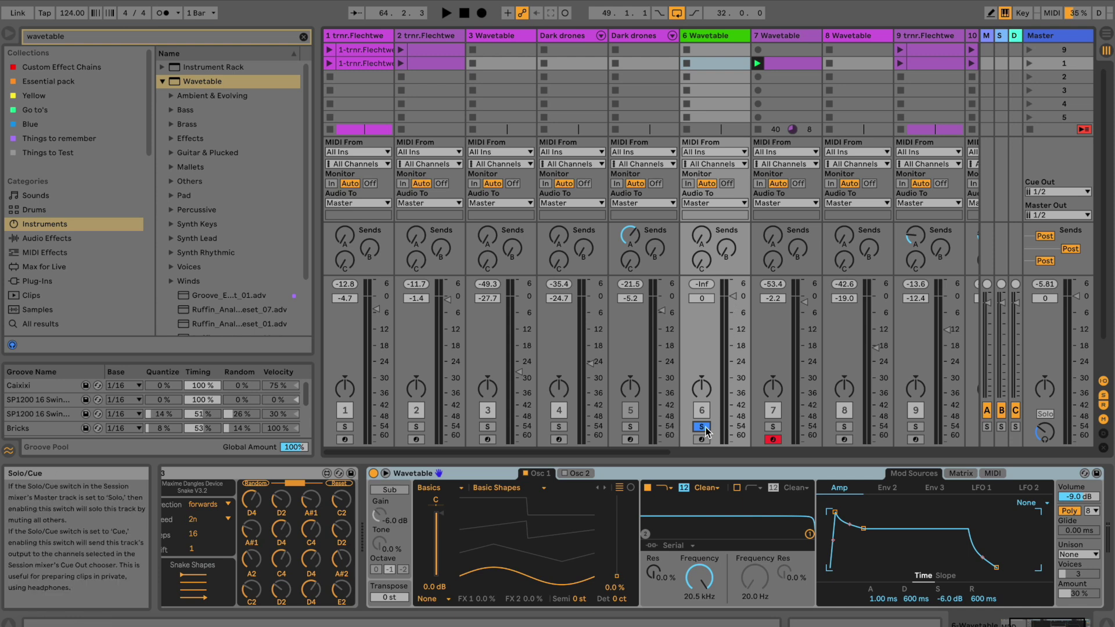
Try the Complex wavetable category for Wavetable's oscillator 1 and browse its wavetables.
click(437, 489)
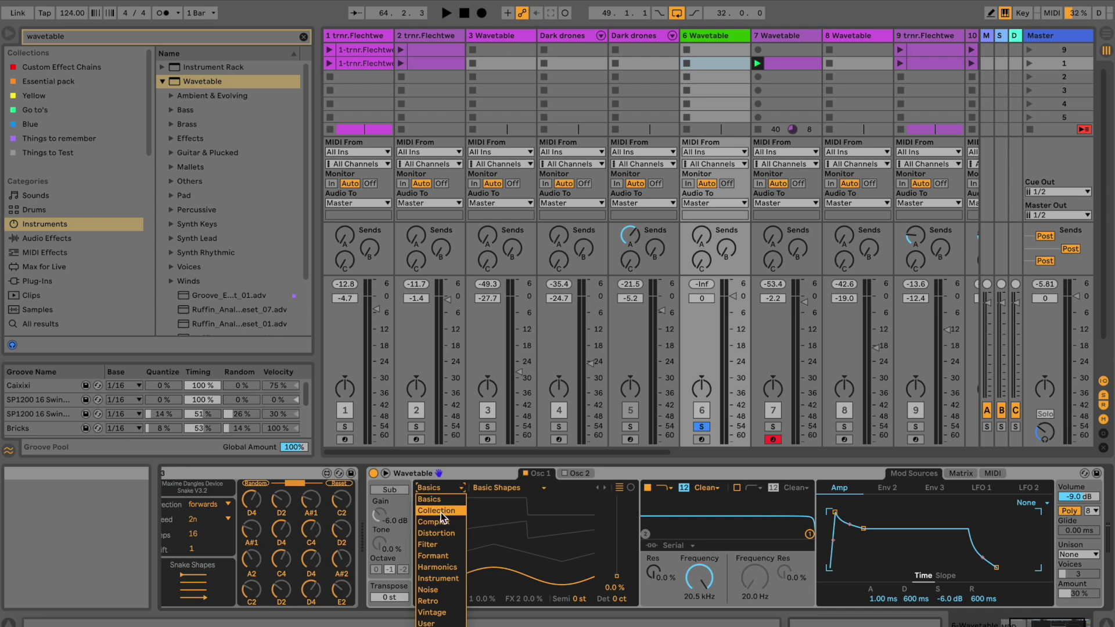
click(434, 500)
click(447, 491)
click(434, 522)
click(501, 488)
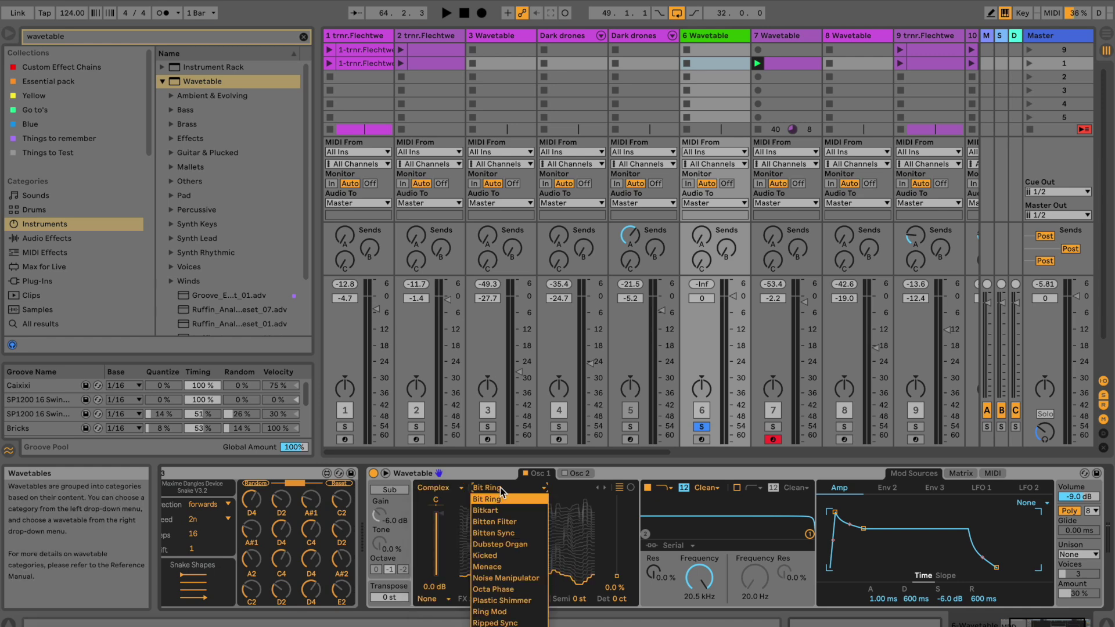
click(501, 490)
Set oscillator 1 to the Marimba wavetable from the Instrument category, trying Bell as an alternative.
click(437, 488)
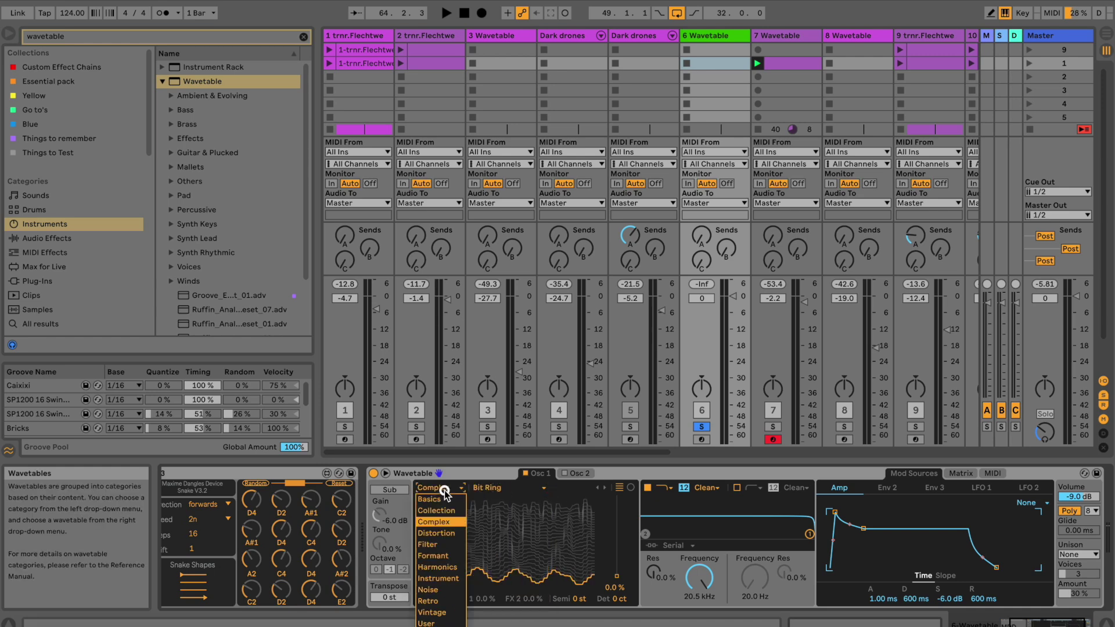
click(444, 575)
click(496, 493)
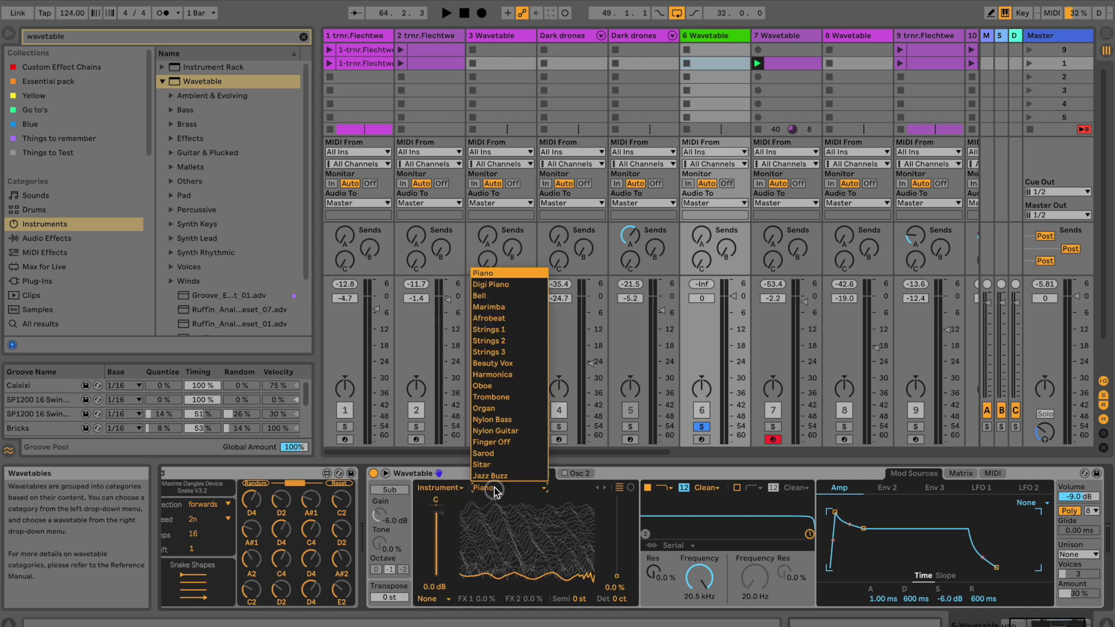
click(502, 304)
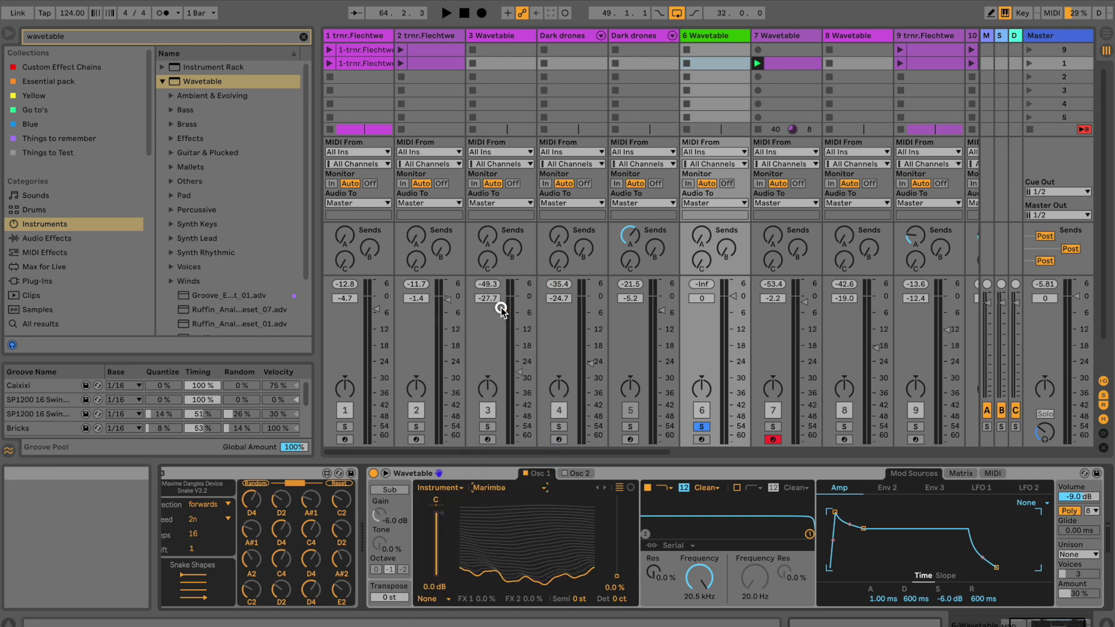
click(503, 492)
click(492, 296)
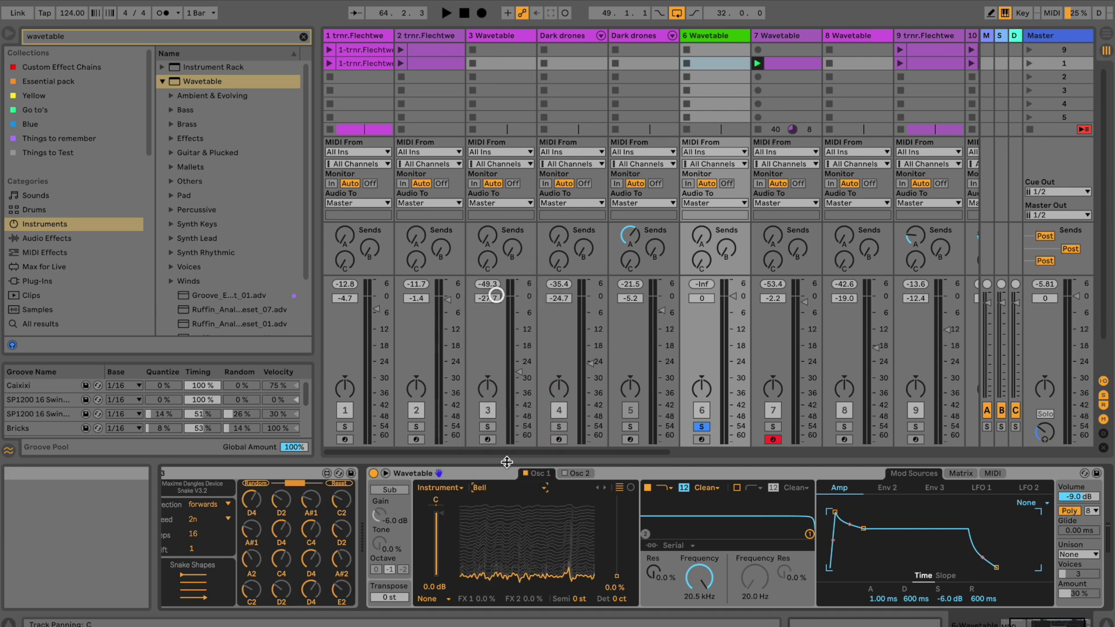
click(517, 487)
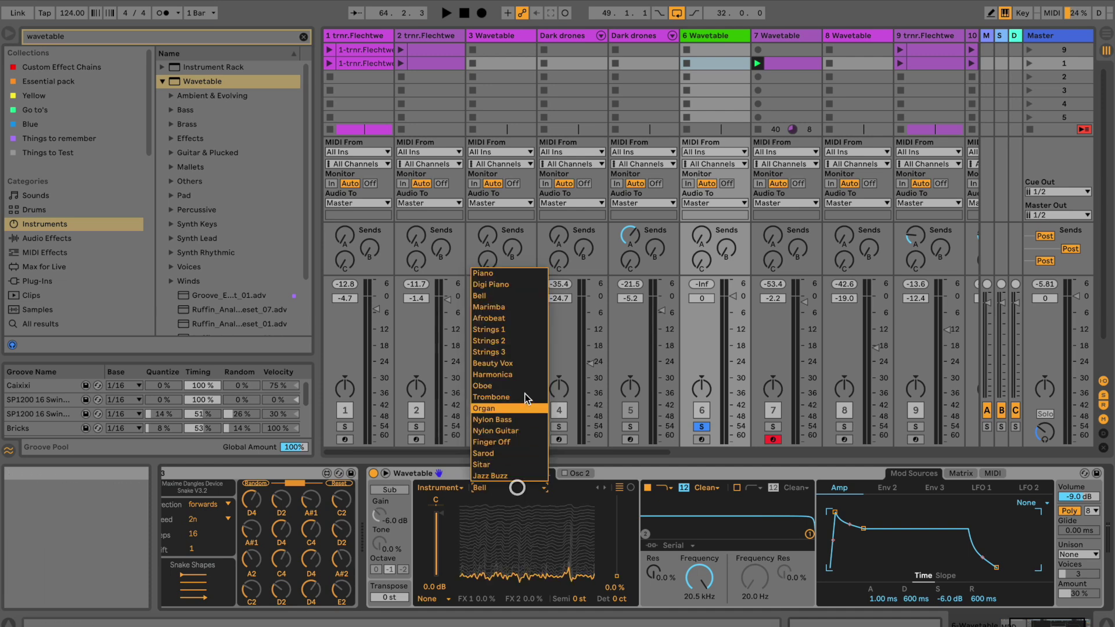
click(515, 307)
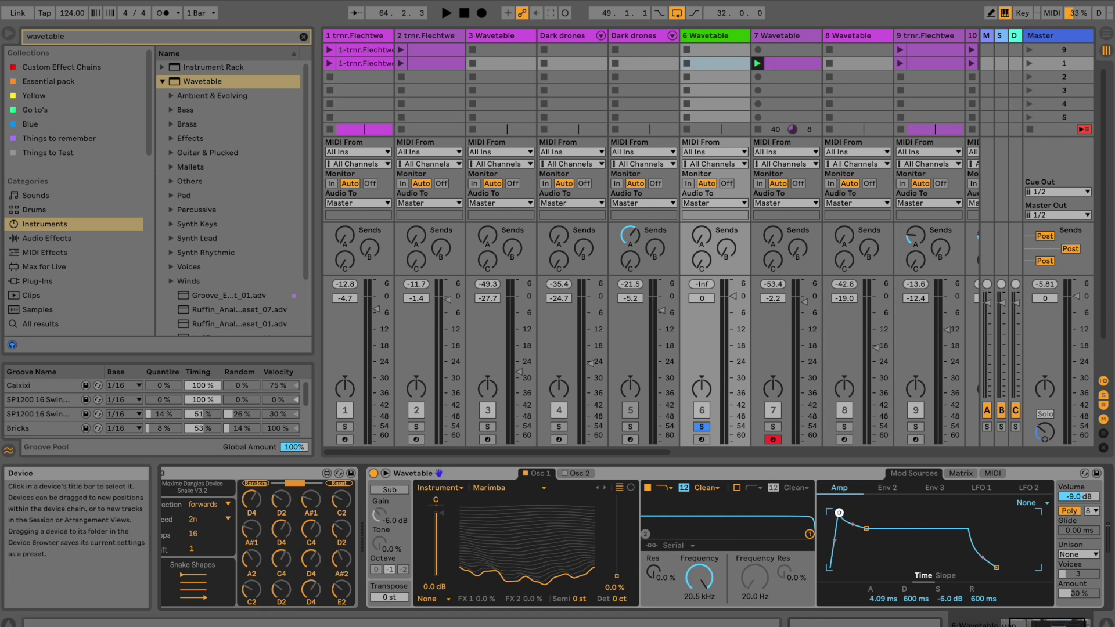
Shape the amp envelope to 109 ms attack, 20.0 s decay, -11 dB sustain and 13.9 s release.
drag(877, 532, 938, 545)
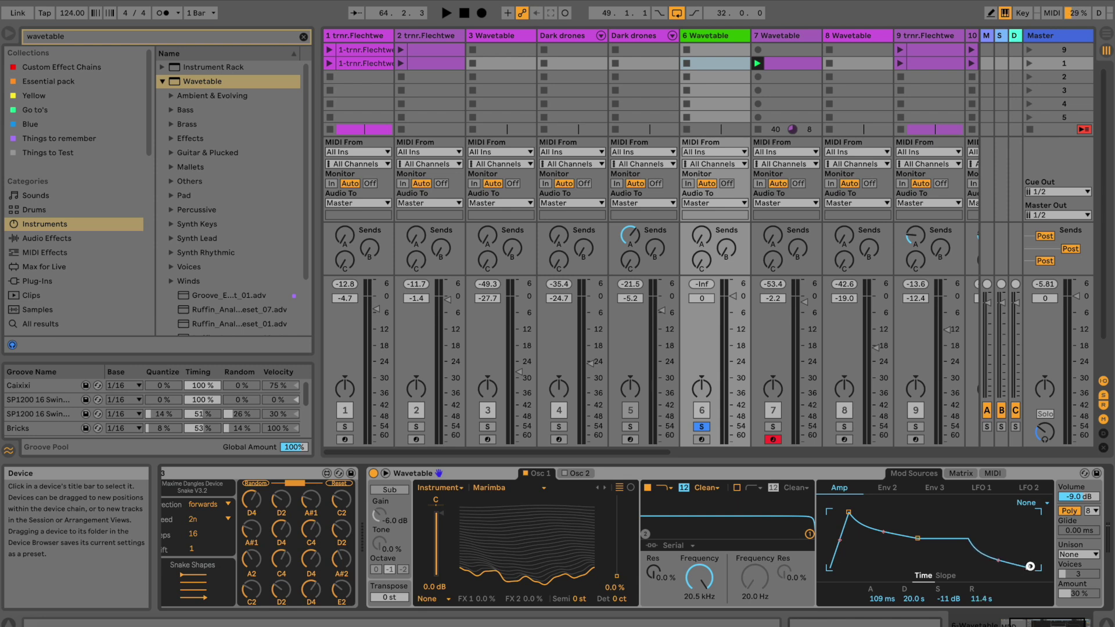
scroll(1048, 601, right, 2)
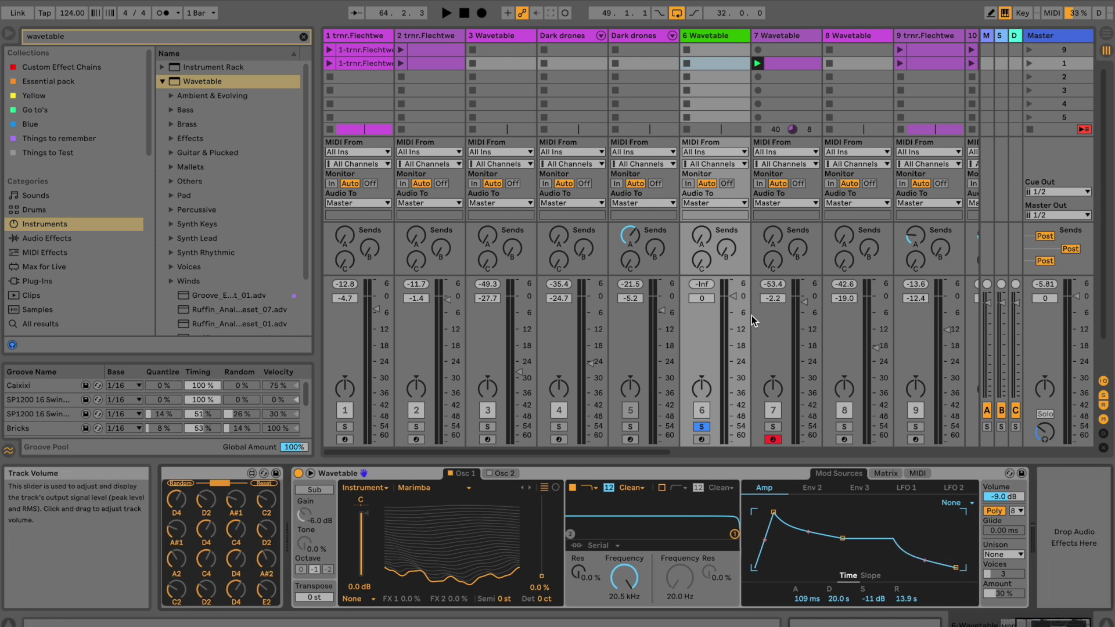
During playback, set the first filter to 1.11 kHz with 31 % resonance and lower the track volume to -22.8 dB.
key(space)
drag(734, 534, 666, 525)
drag(732, 330, 729, 348)
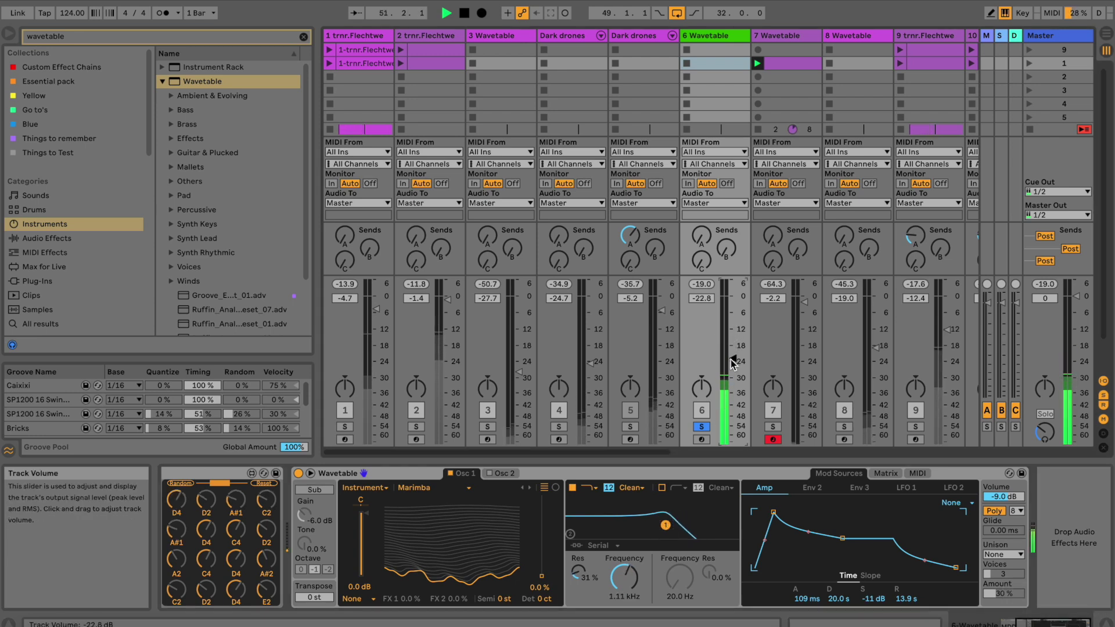
key(space)
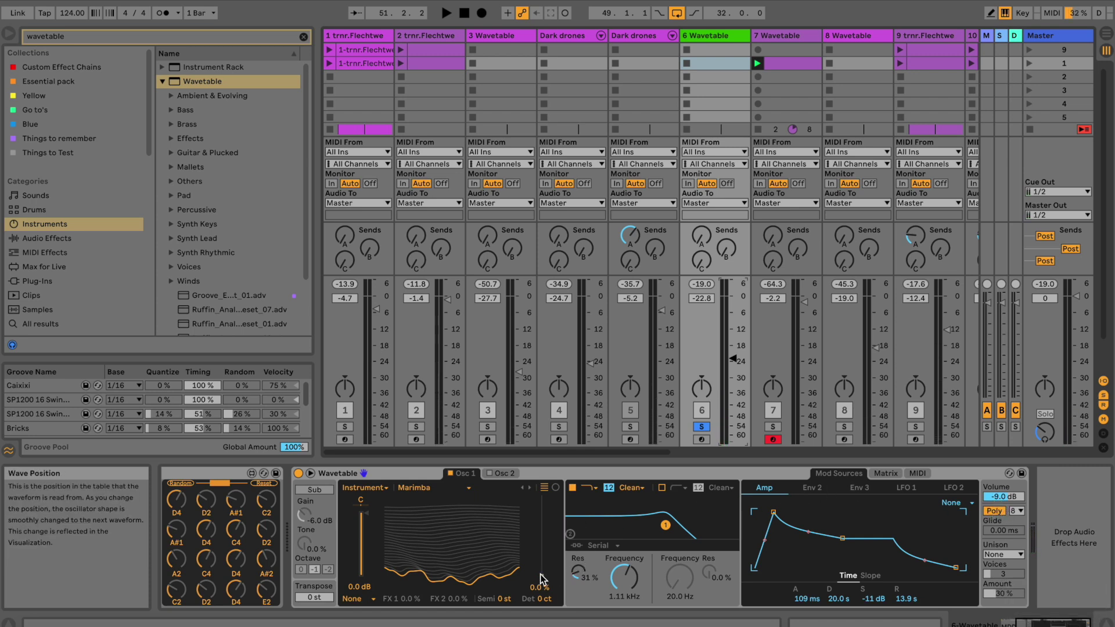
Set oscillator 1's wave position to 41 % and play the track briefly to audition the sound.
drag(543, 581, 529, 555)
key(space)
key(space)
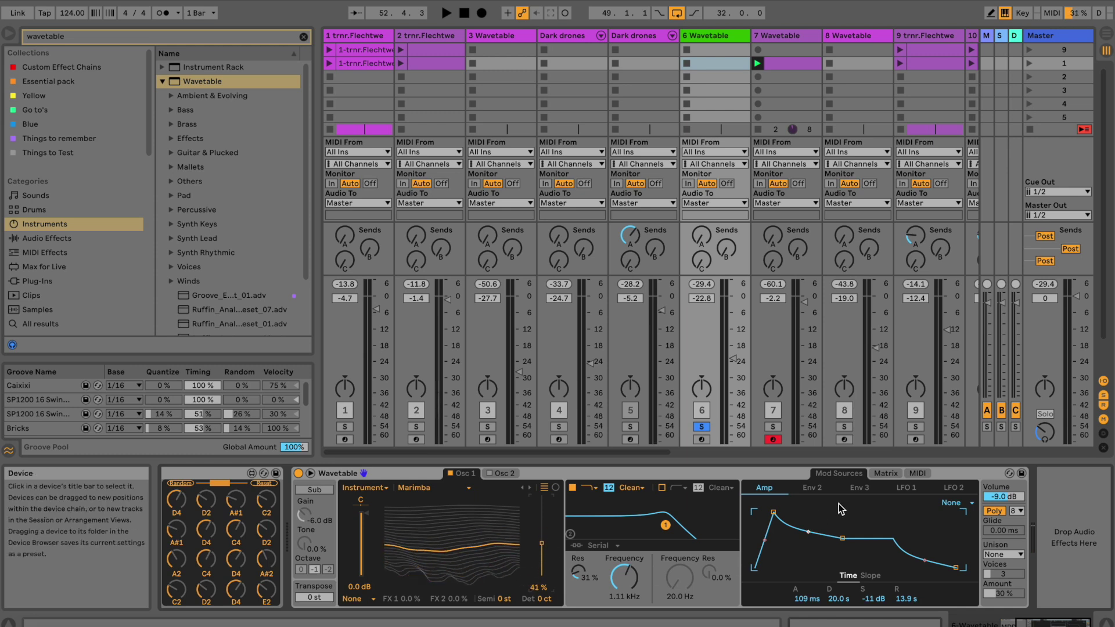
Set oscillator 1's wave position to 31 % and modulate it with LFO 1 by 12 while the track plays.
click(878, 476)
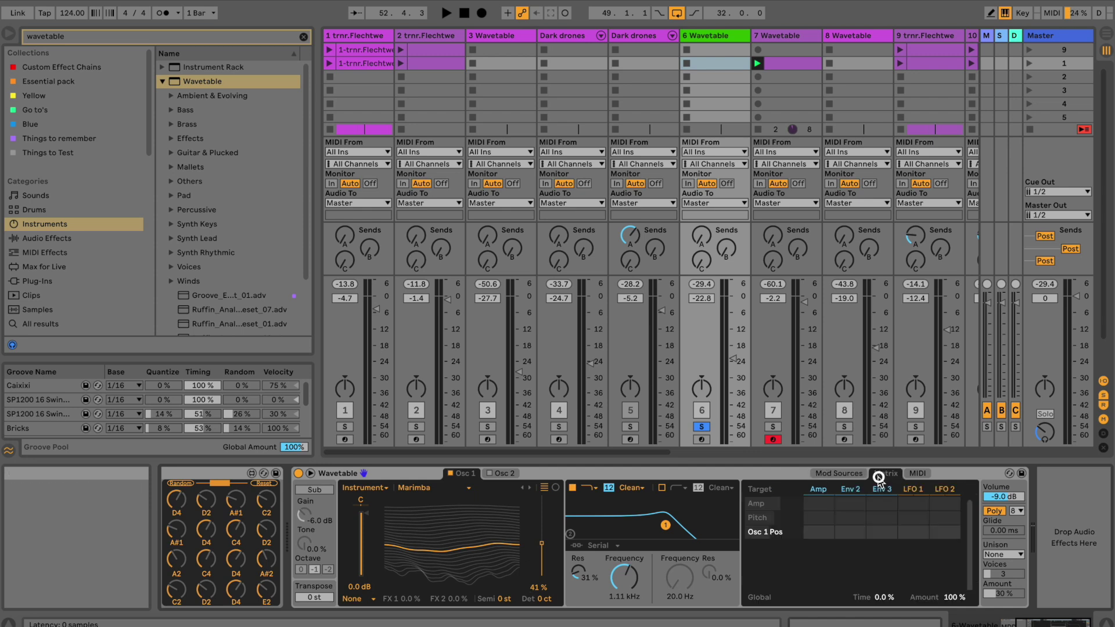
mouse_move(542, 544)
mouse_down()
mouse_move(528, 546)
mouse_move(540, 555)
mouse_up()
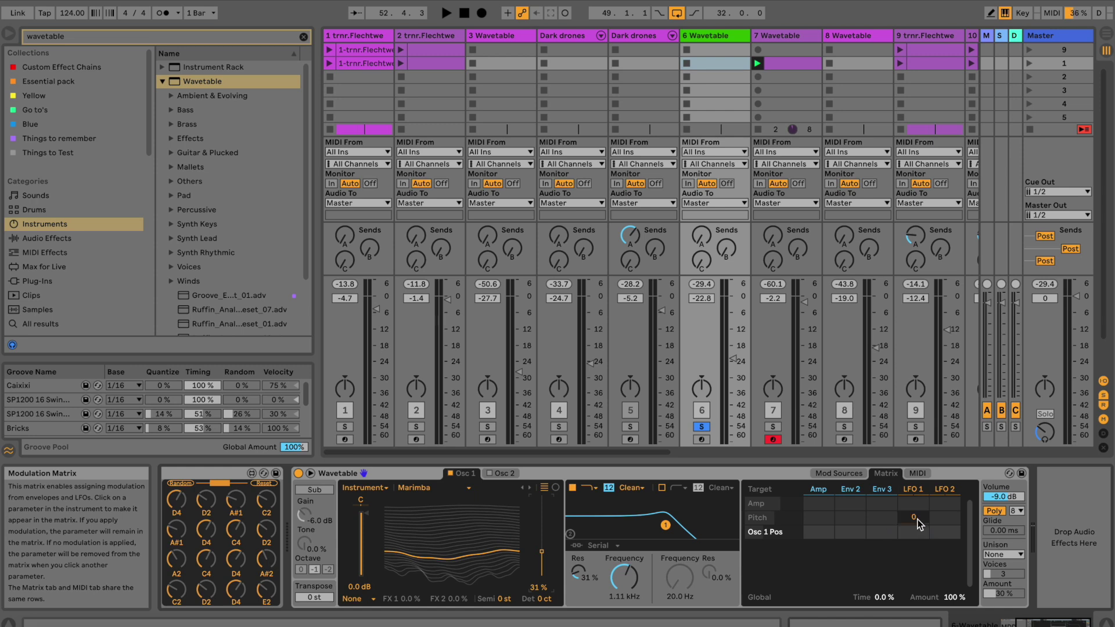
drag(918, 532, 918, 534)
key(space)
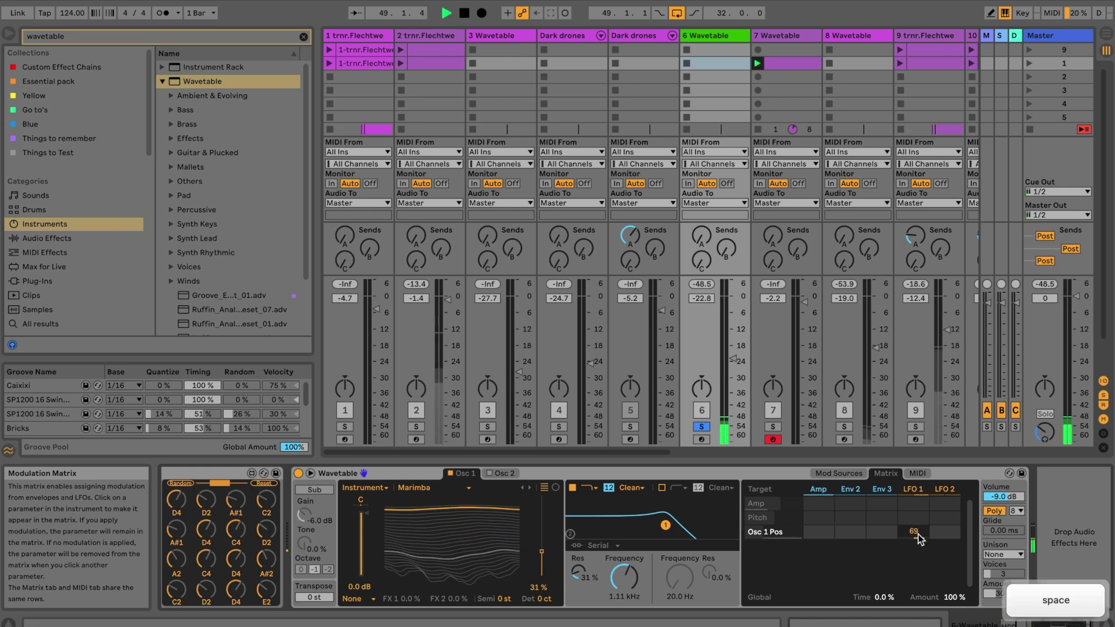
click(913, 534)
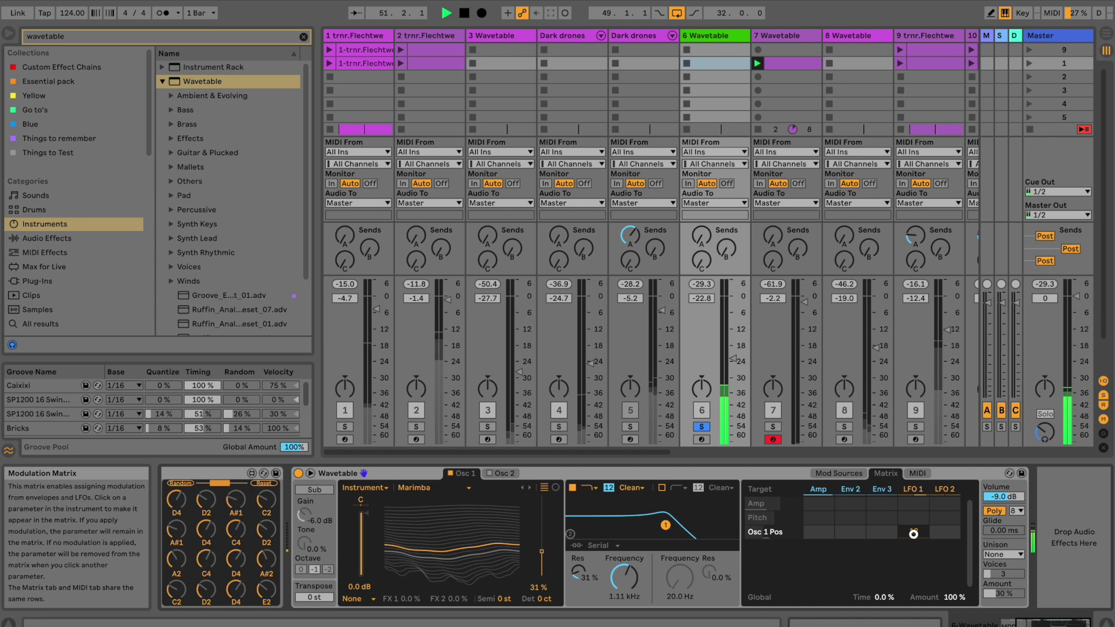
drag(914, 534, 914, 575)
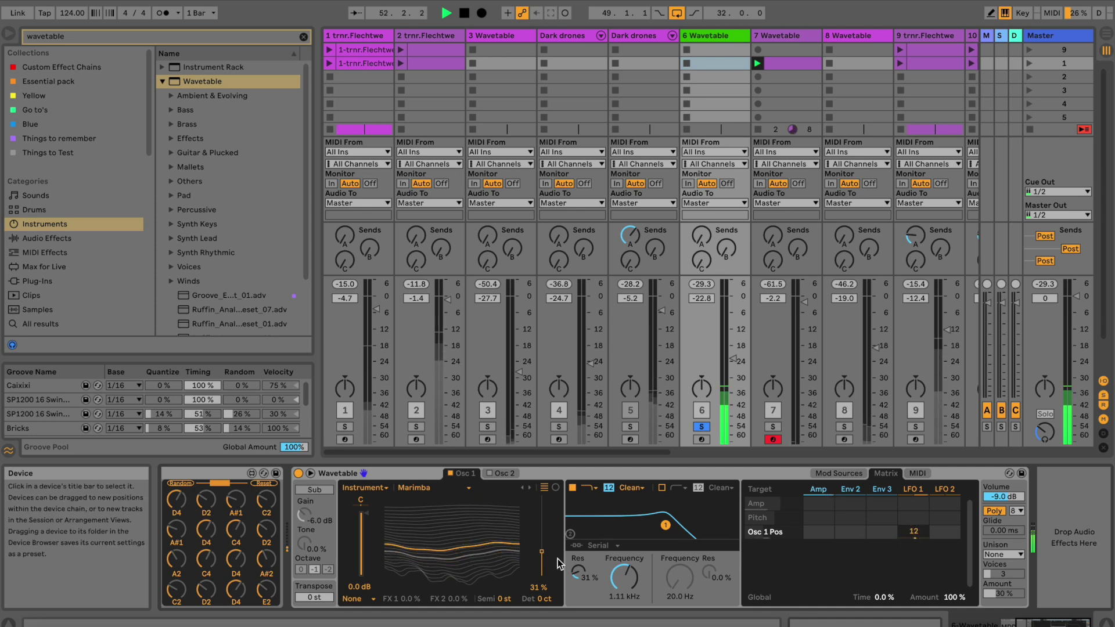
Sync LFO 1 to the tempo with a rate of 8 and an amount of 72 %.
click(912, 490)
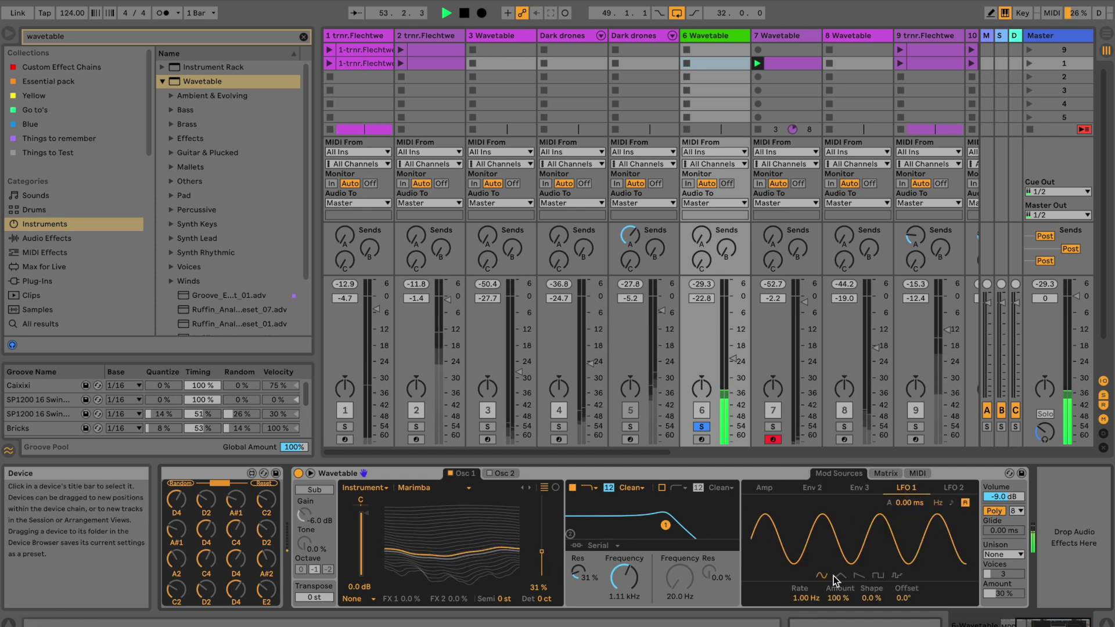
click(950, 503)
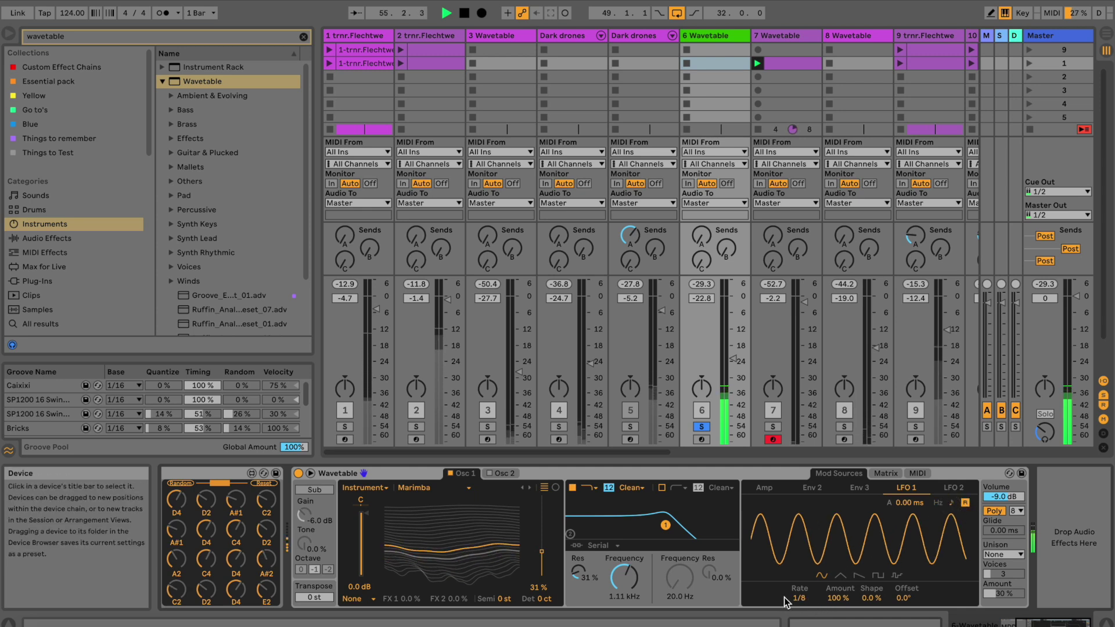
drag(810, 598, 810, 587)
scroll(811, 599, down, 18)
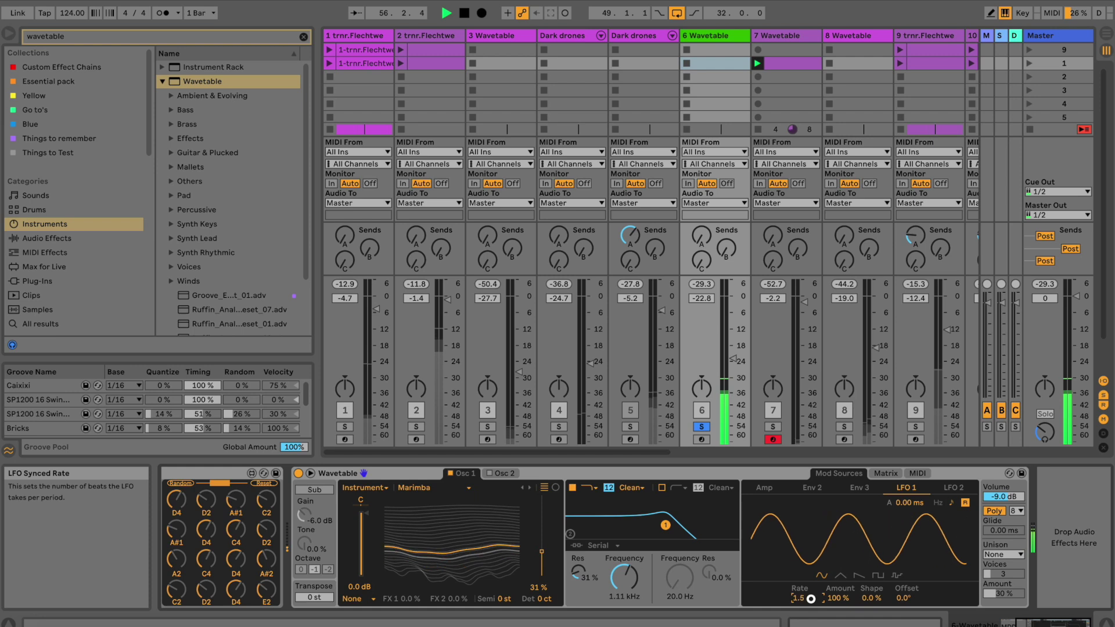
scroll(837, 598, down, 10)
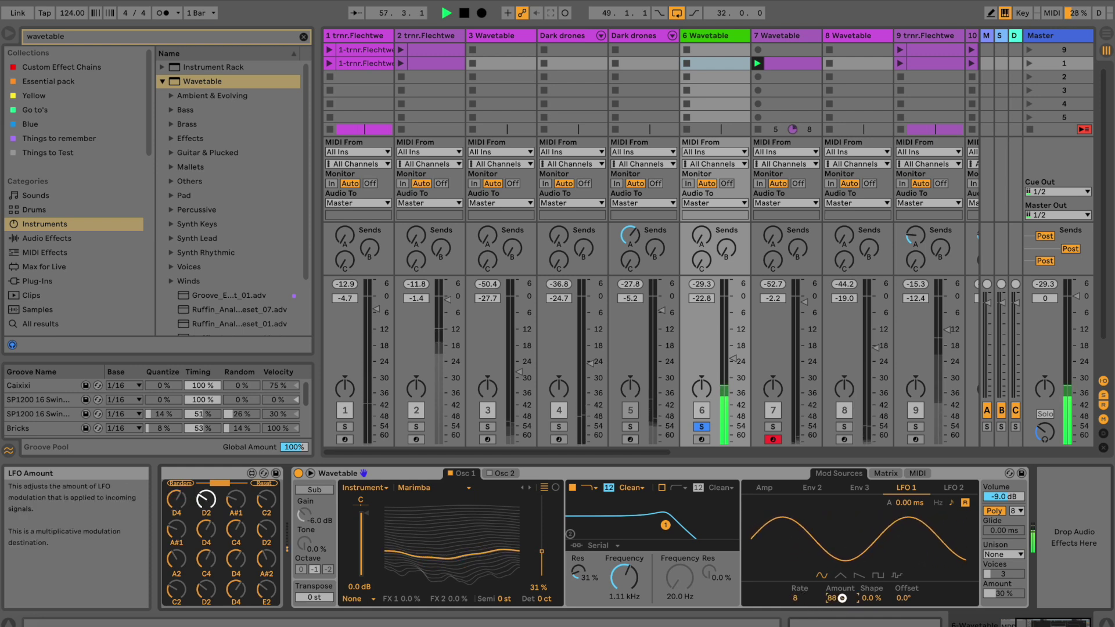
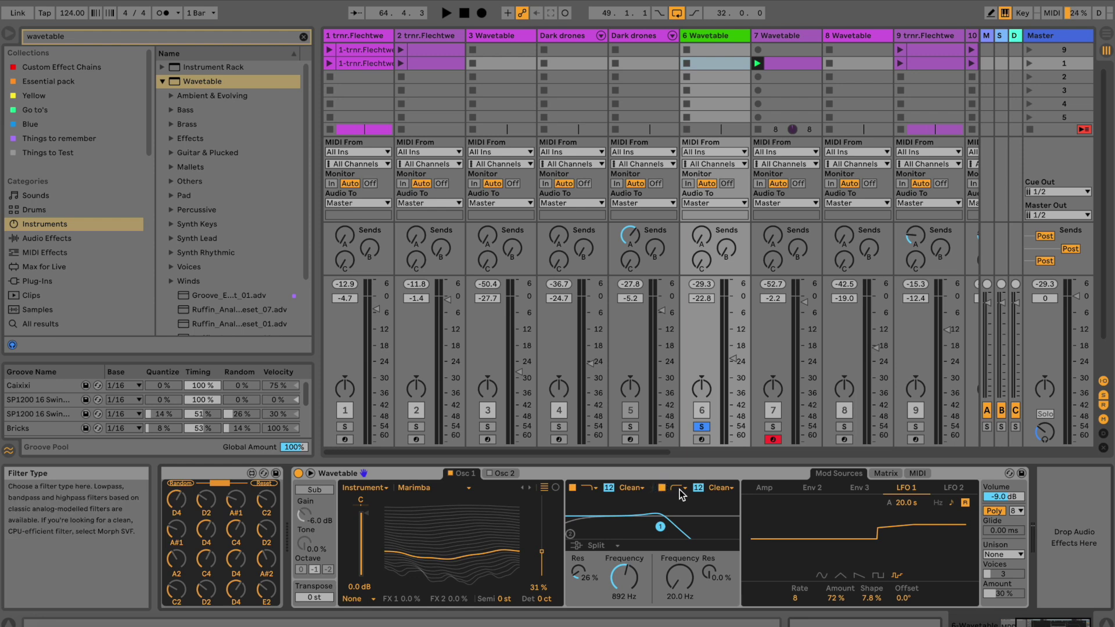
Switch both Wavetable filters to the Morph filter type.
click(677, 488)
click(678, 540)
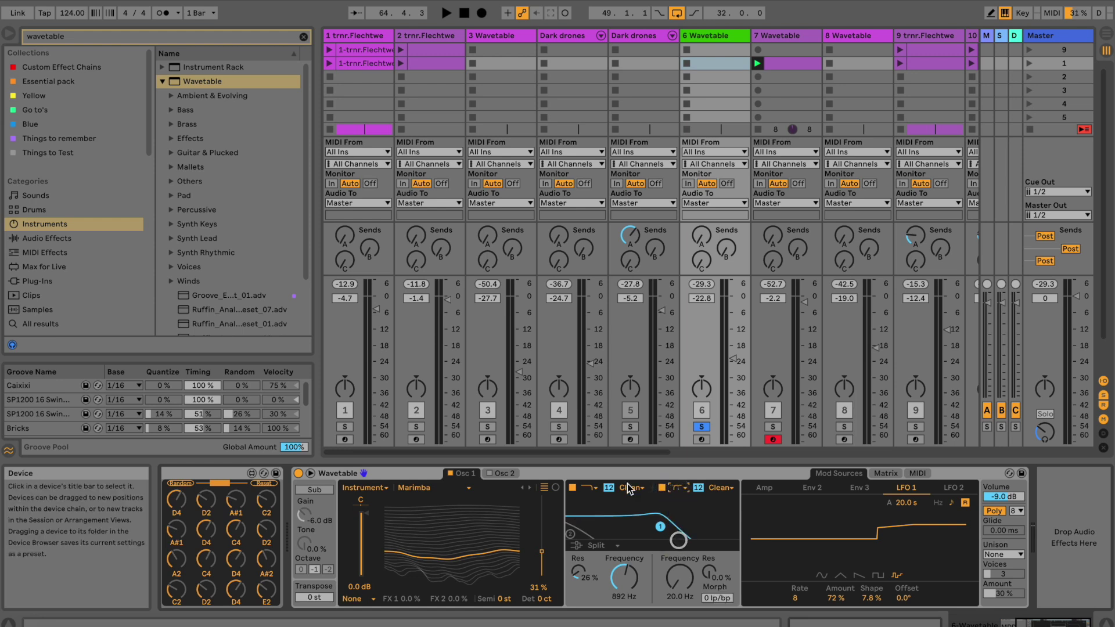
click(593, 489)
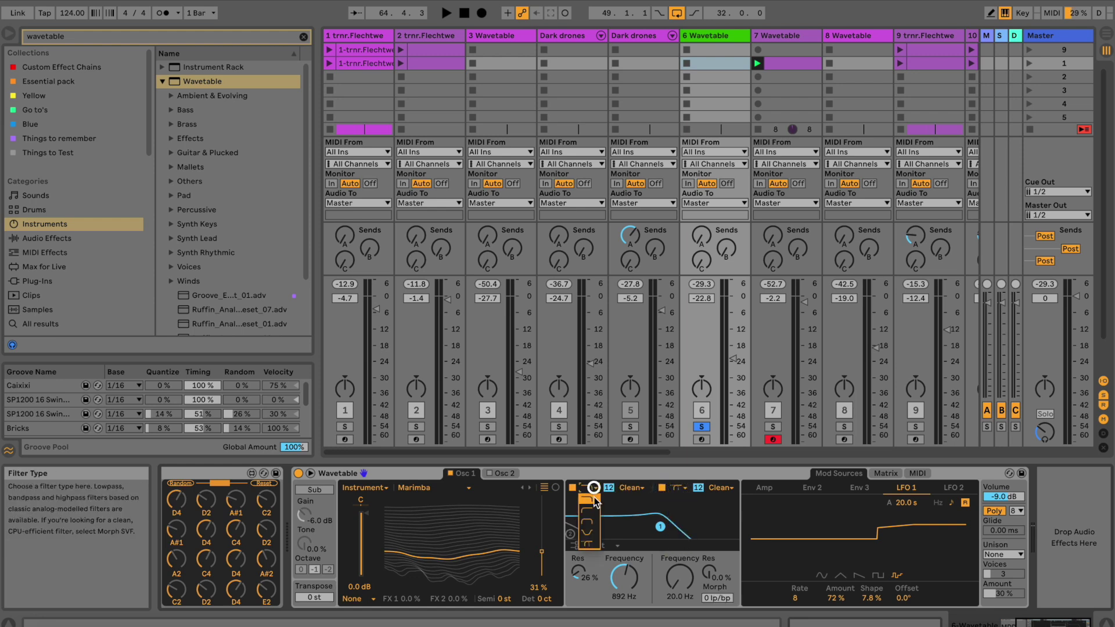
click(594, 542)
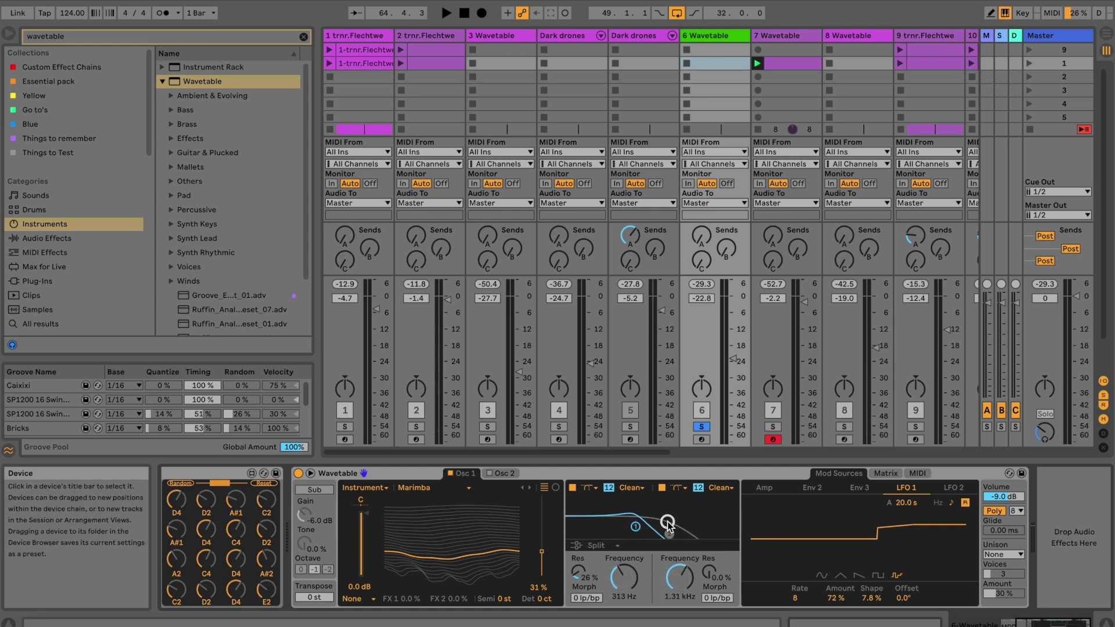
During playback, set filter 1 to 331 Hz with 12 bp/hp morph and filter 2 to 202 Hz with 25 bp/hp morph.
key(space)
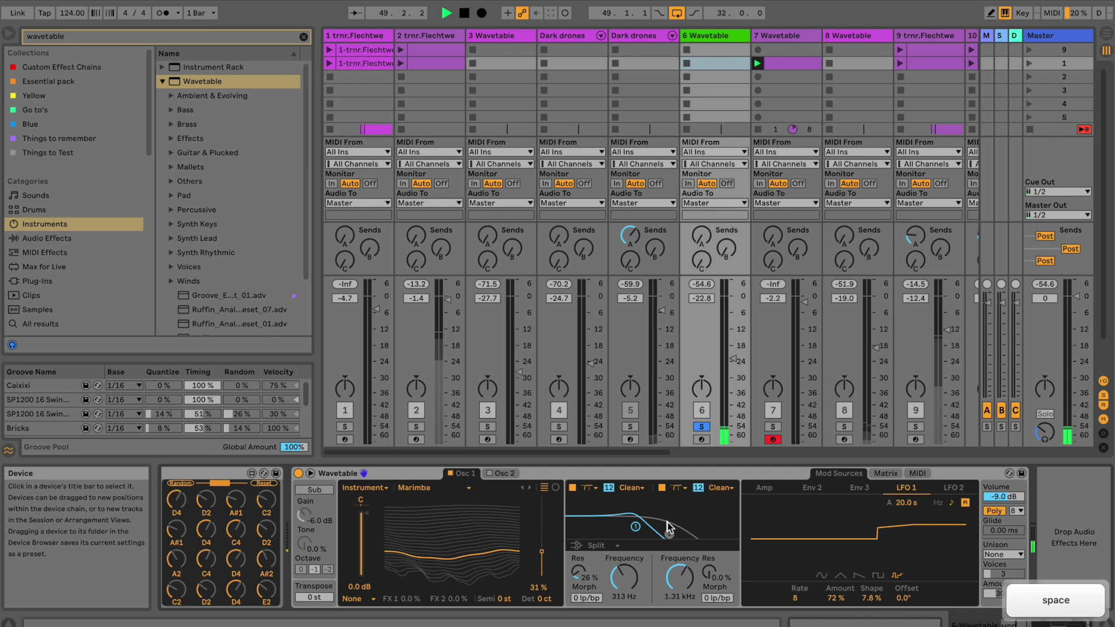
drag(628, 575, 593, 600)
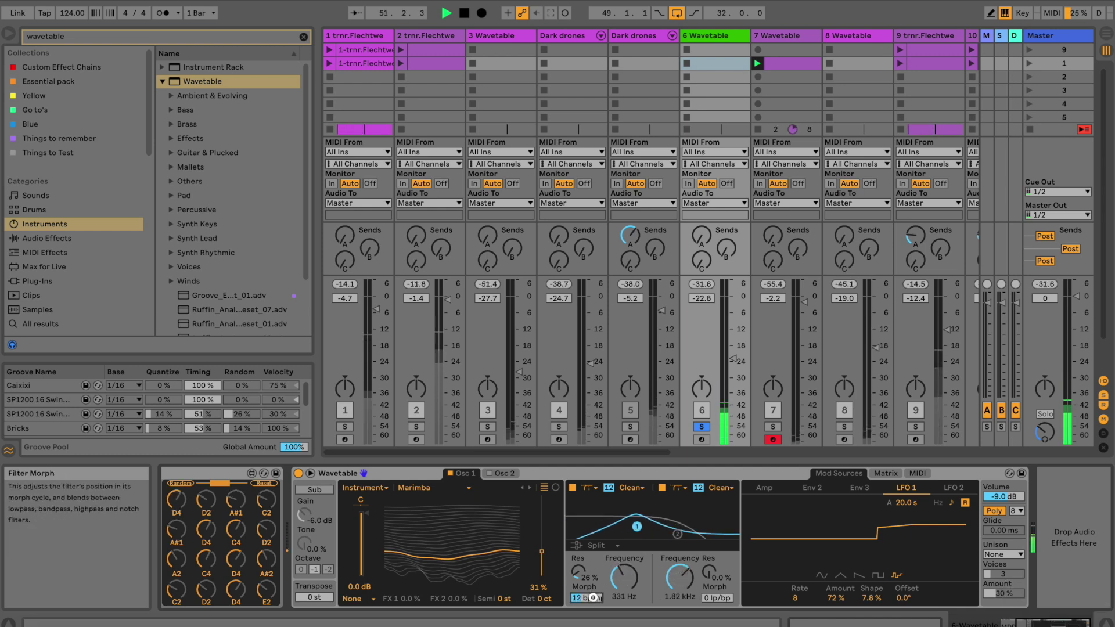
drag(724, 598, 687, 599)
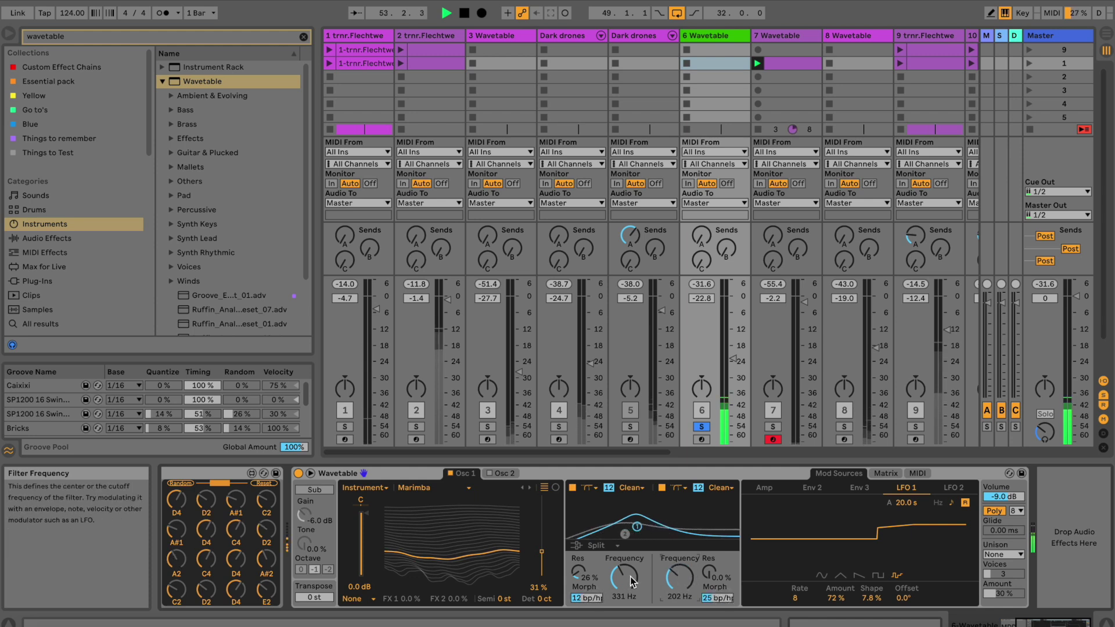
Modulate filter 1's frequency with LFO 1 at 86 and LFO 2 at 23, and set the global modulation time to 55 %.
click(886, 473)
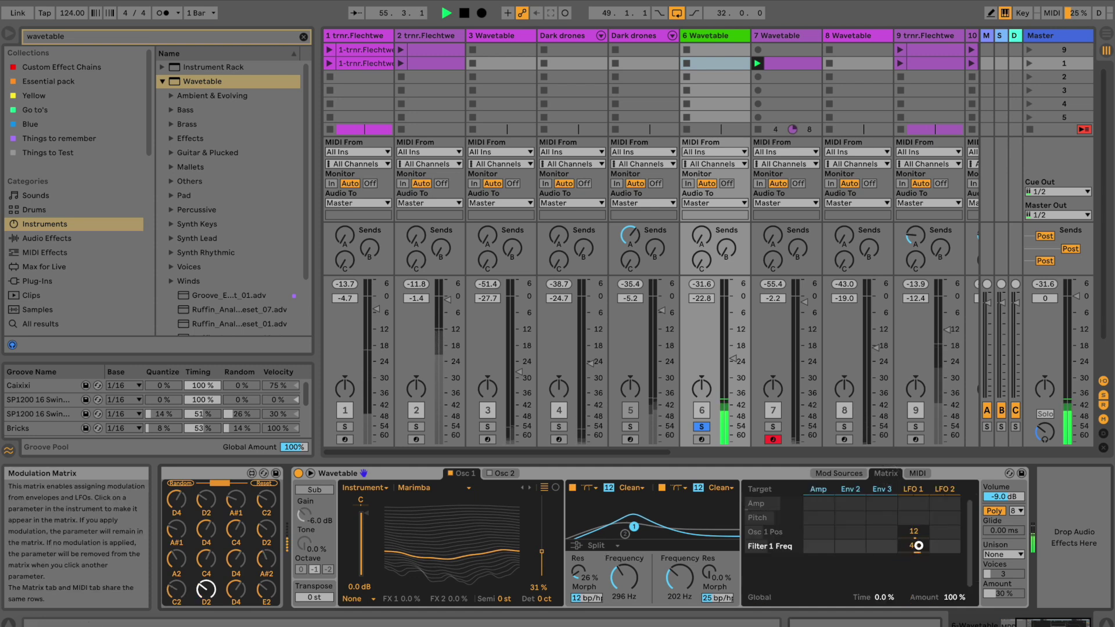
drag(897, 598, 893, 597)
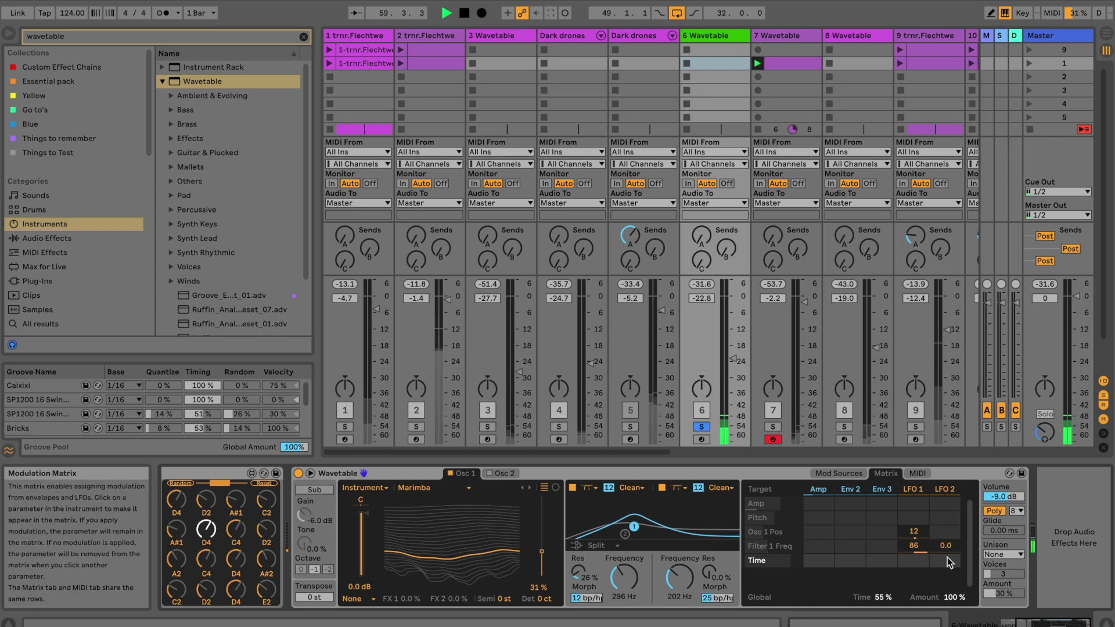
mouse_move(946, 551)
mouse_down()
mouse_move(946, 522)
mouse_move(947, 547)
mouse_up()
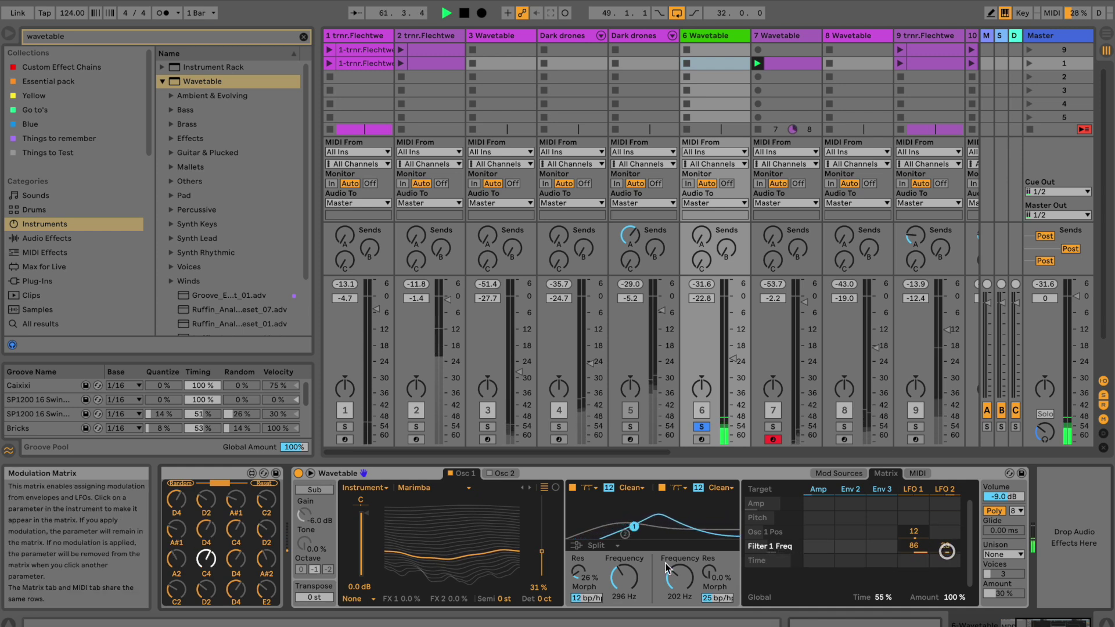
Lower the Snake sequencer's random note range and randomize its notes, and set oscillator 1's detune to -12 ct.
click(220, 482)
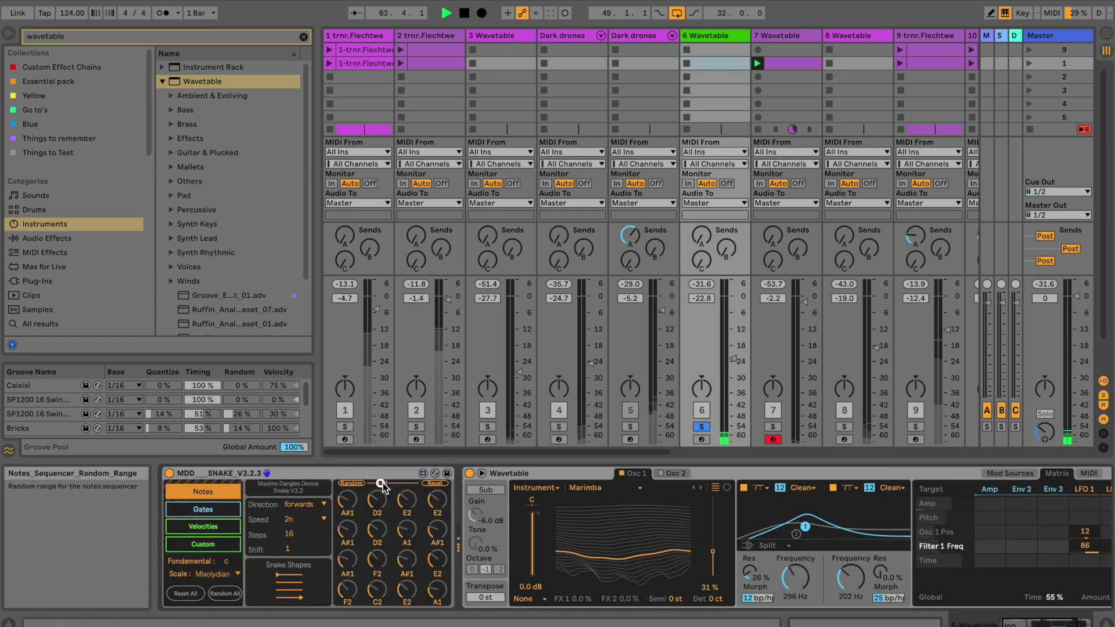
mouse_move(379, 482)
mouse_down()
mouse_move(357, 482)
mouse_move(367, 487)
mouse_up()
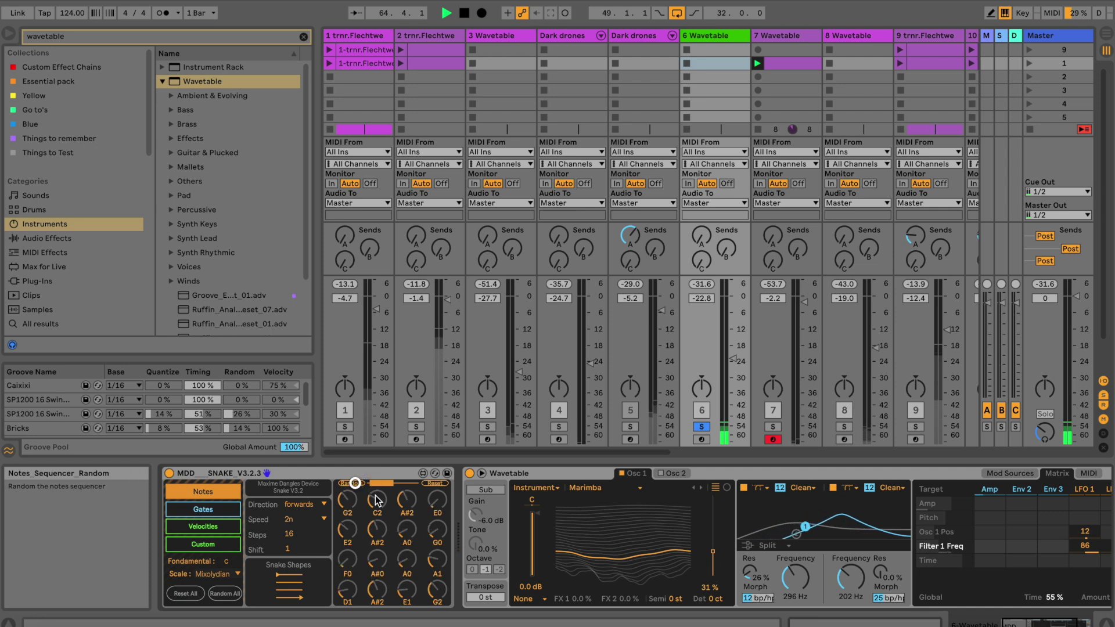
click(714, 599)
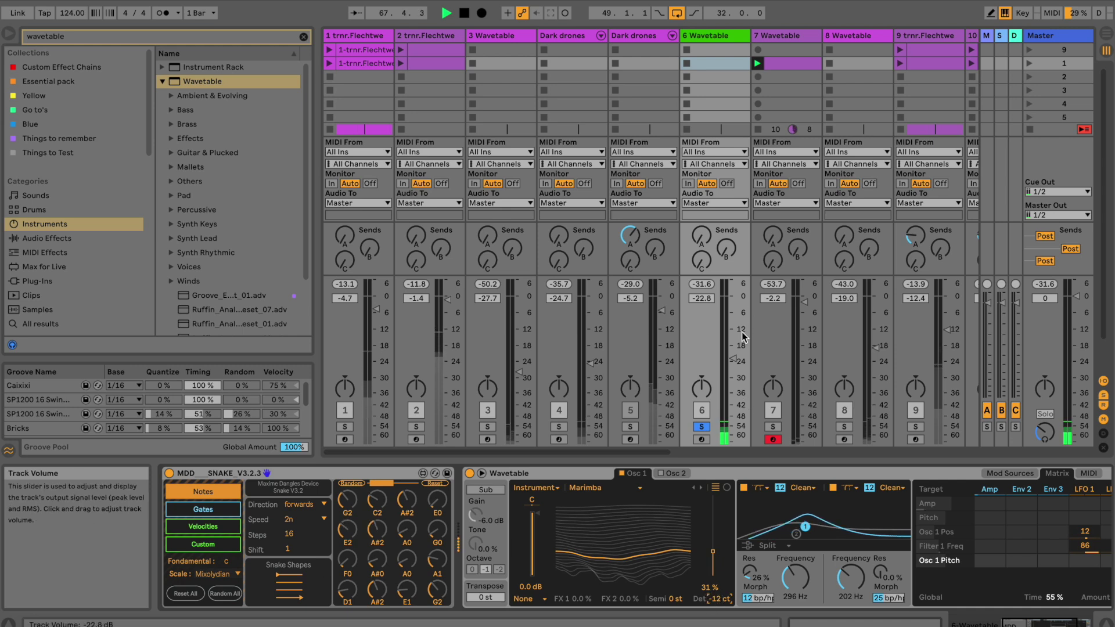
Raise the 6 Wavetable track's volume to -7.1 dB and set the Snake sequencer's scale to Phrygian.
drag(728, 359, 729, 339)
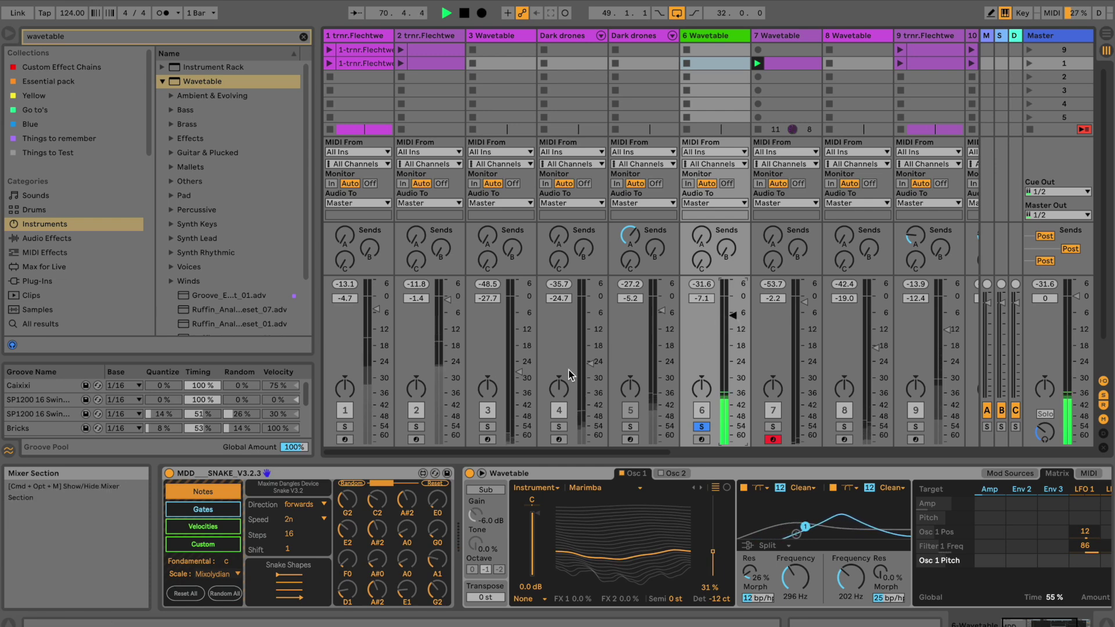
click(213, 574)
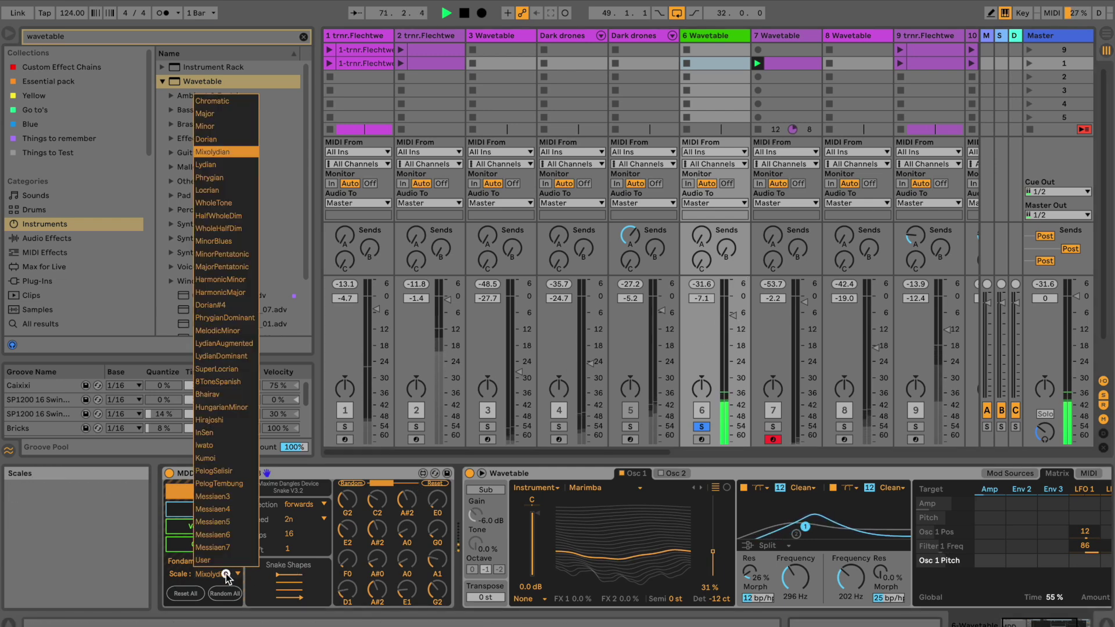
click(215, 178)
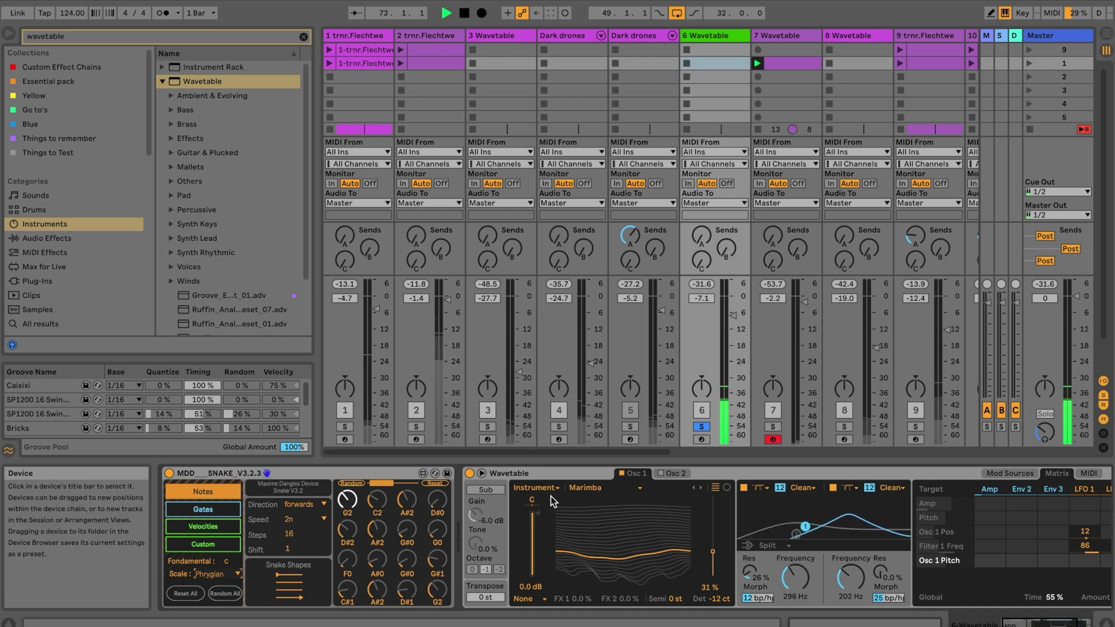
Transpose the whole Wavetable instrument by -12 st and reset oscillator 1's detune to 0 ct.
click(482, 596)
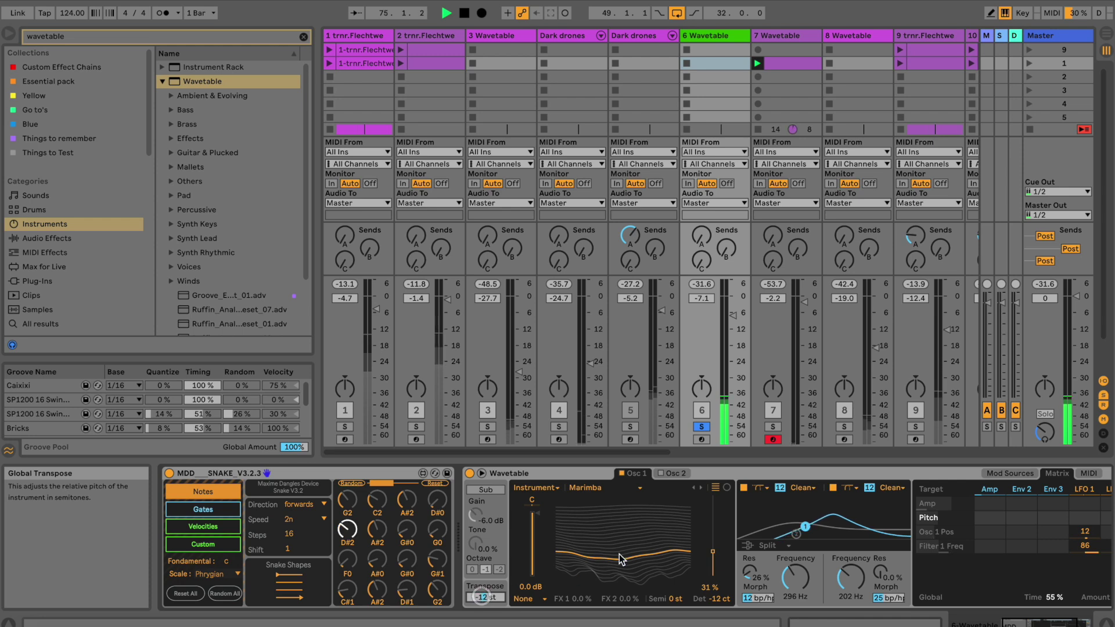
click(714, 598)
key(Delete)
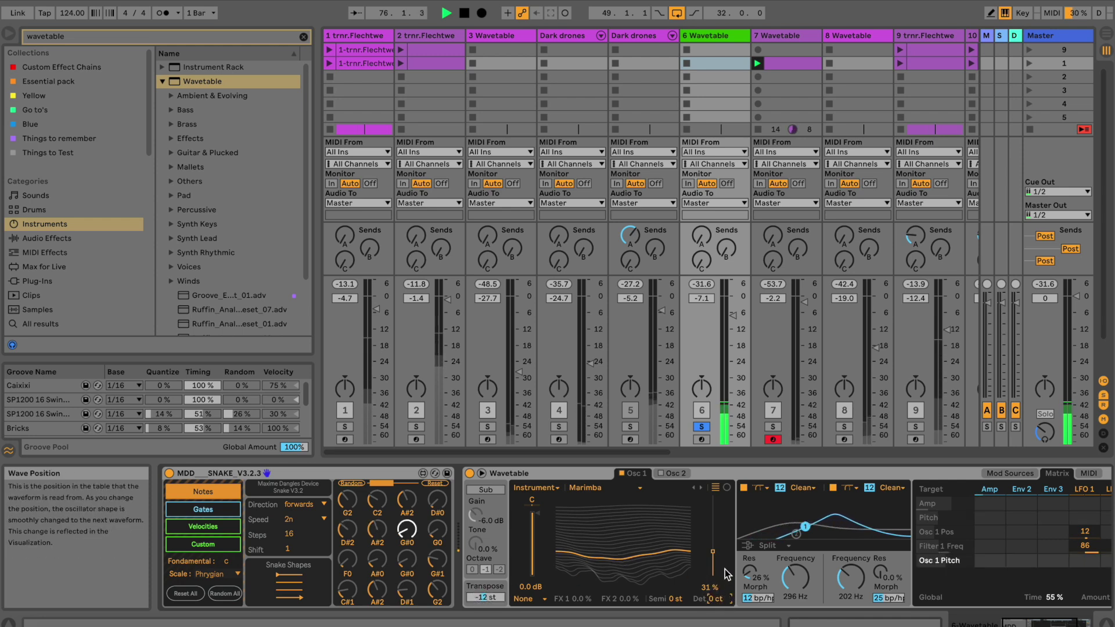
Raise LFO 1's modulation of oscillator 1's wave position to 84.
drag(715, 552, 699, 551)
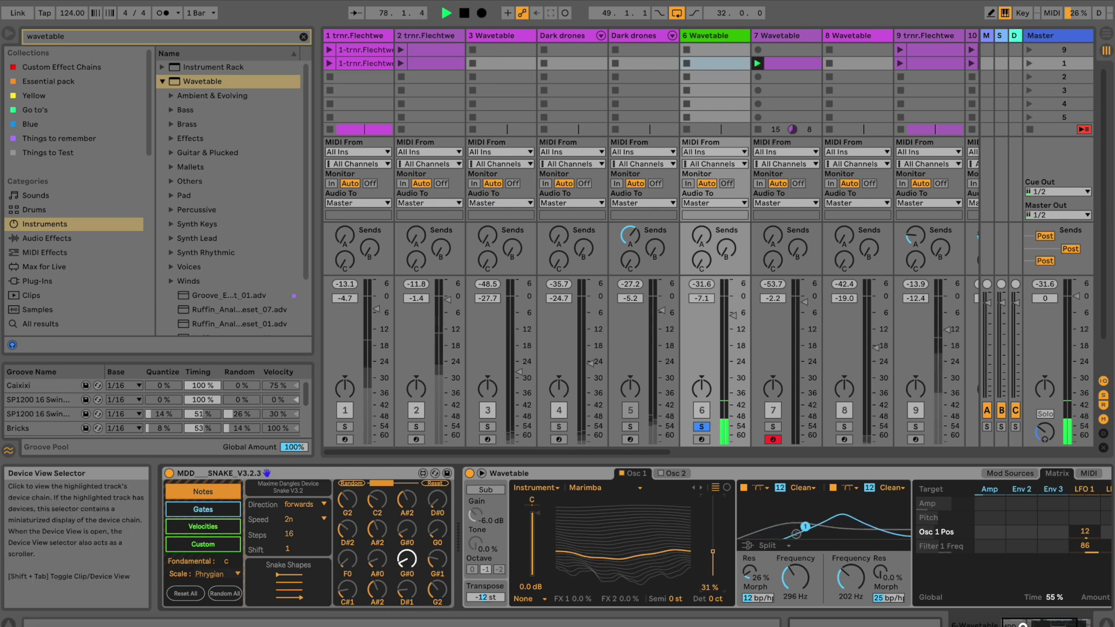
click(1039, 623)
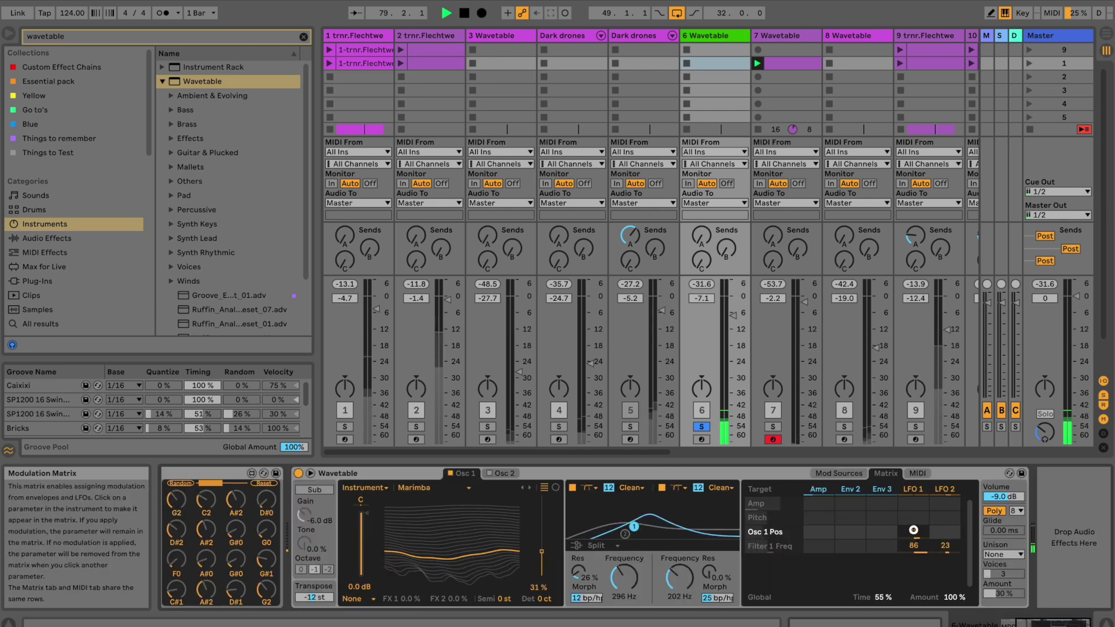
drag(913, 529, 912, 506)
Set filter 1 to 843 Hz and filter 2 to 2.27 kHz, and raise the Wavetable instrument's volume to -3.4 dB.
drag(676, 576, 643, 558)
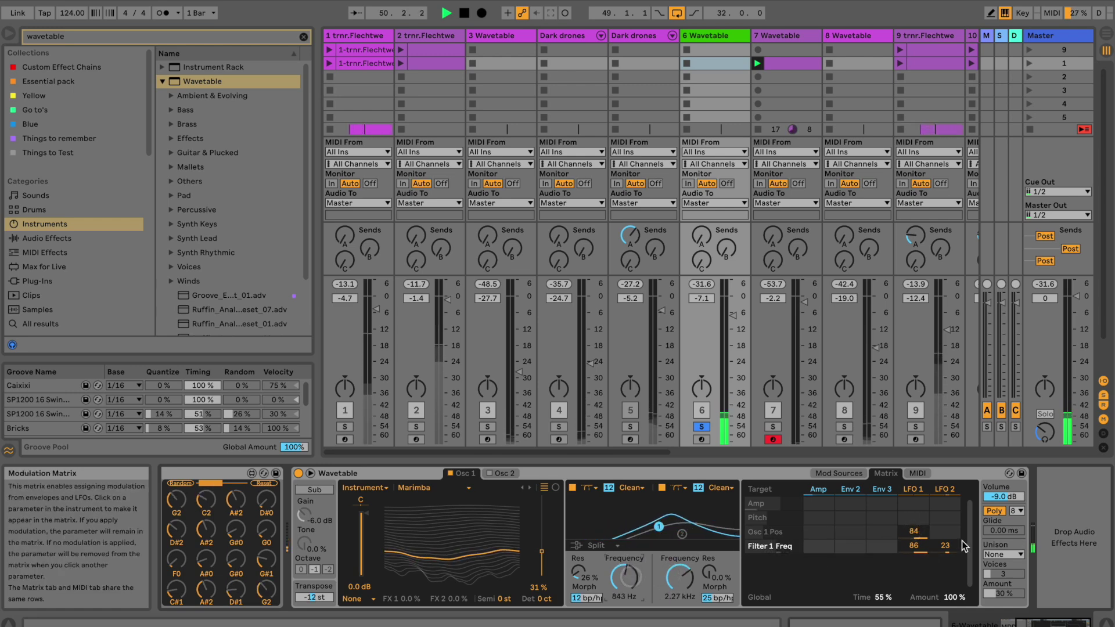
click(1000, 495)
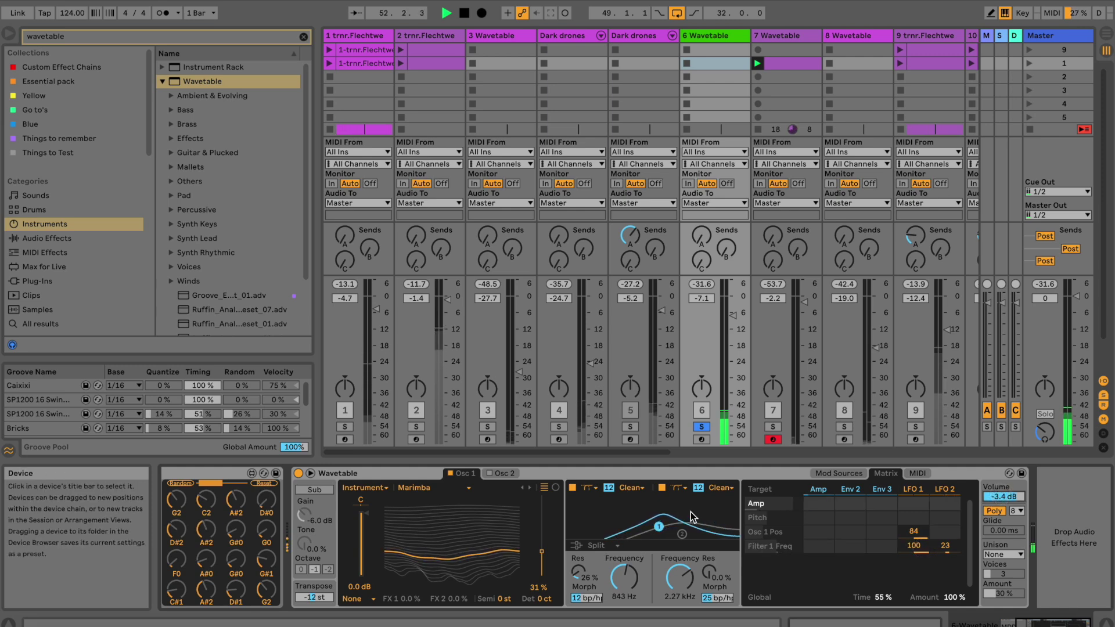
Set the Snake gate sequencer's speed to 4n and randomize its gates.
click(519, 614)
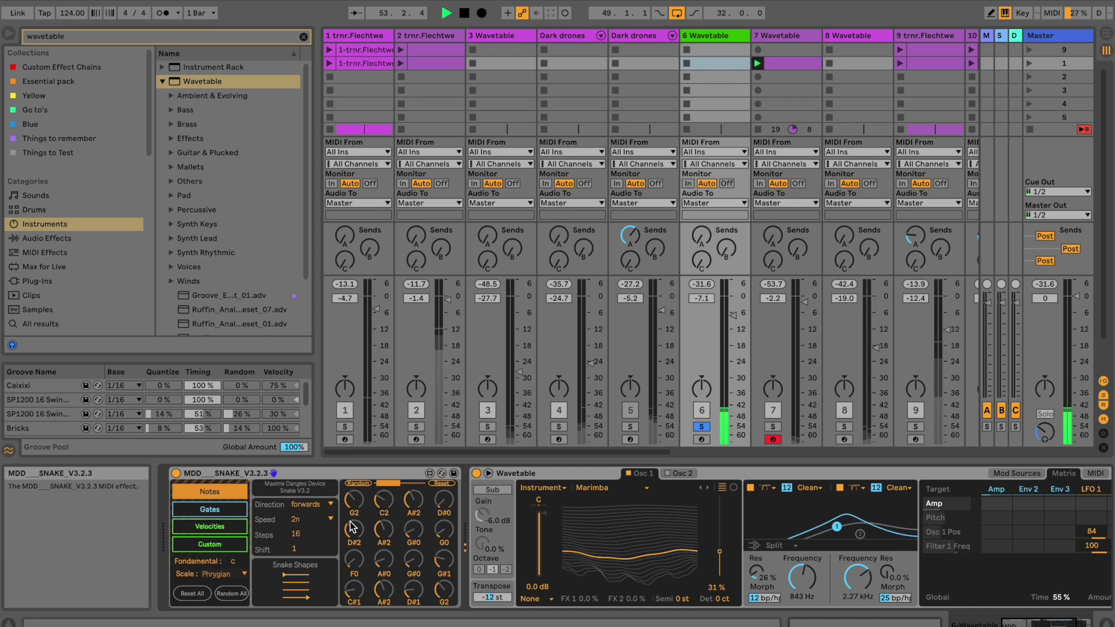
click(210, 510)
click(321, 520)
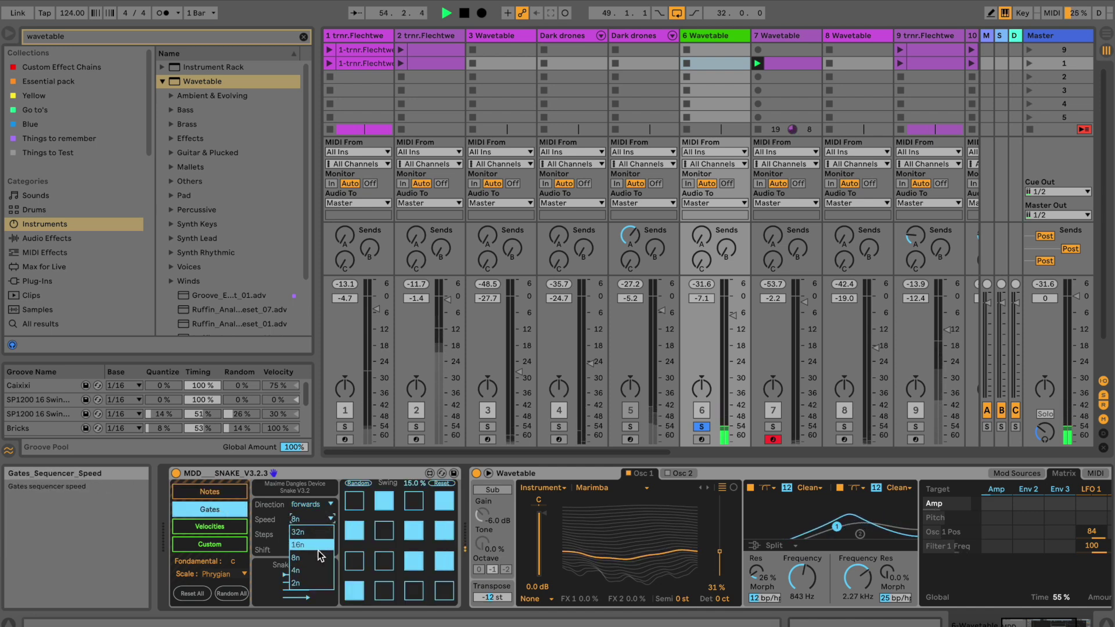
click(314, 570)
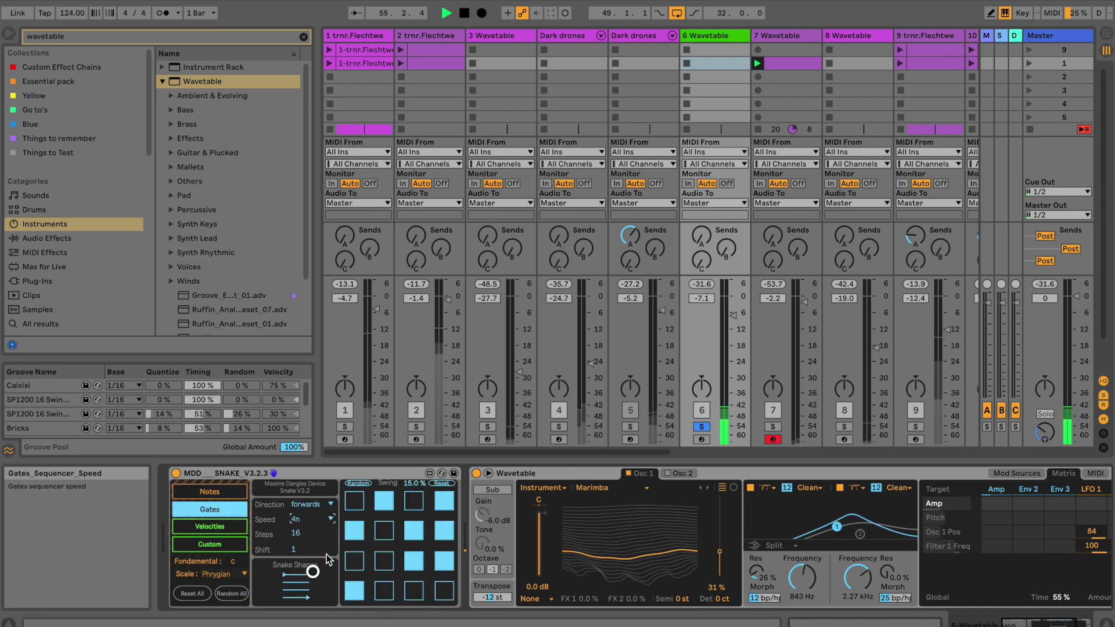
click(363, 483)
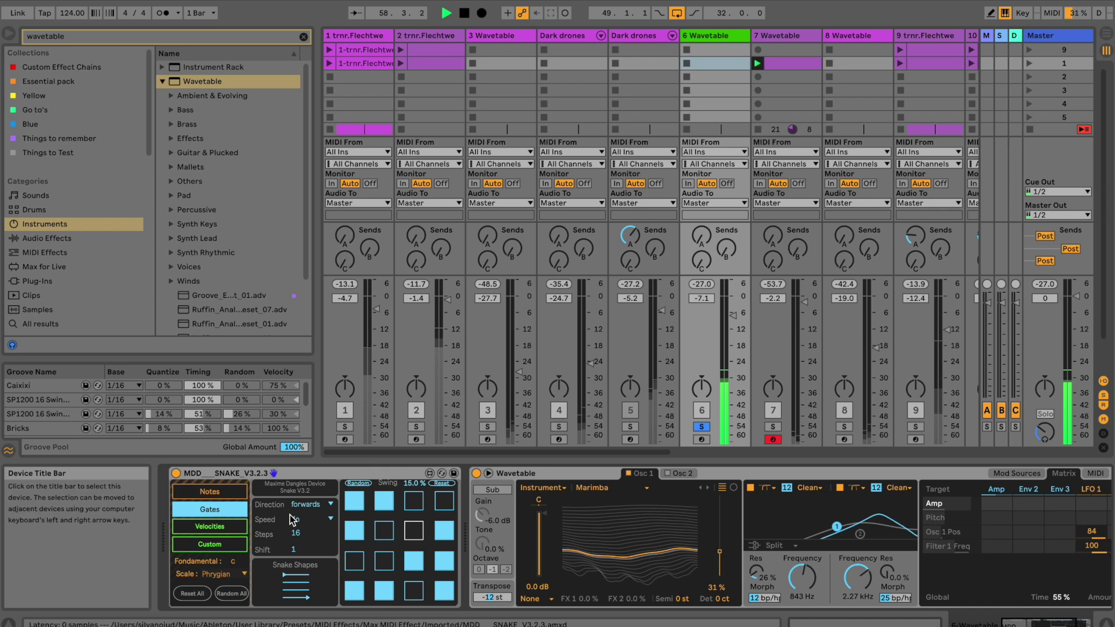
Set the playback direction of the Snake gate sequencer to random.
click(304, 506)
click(304, 568)
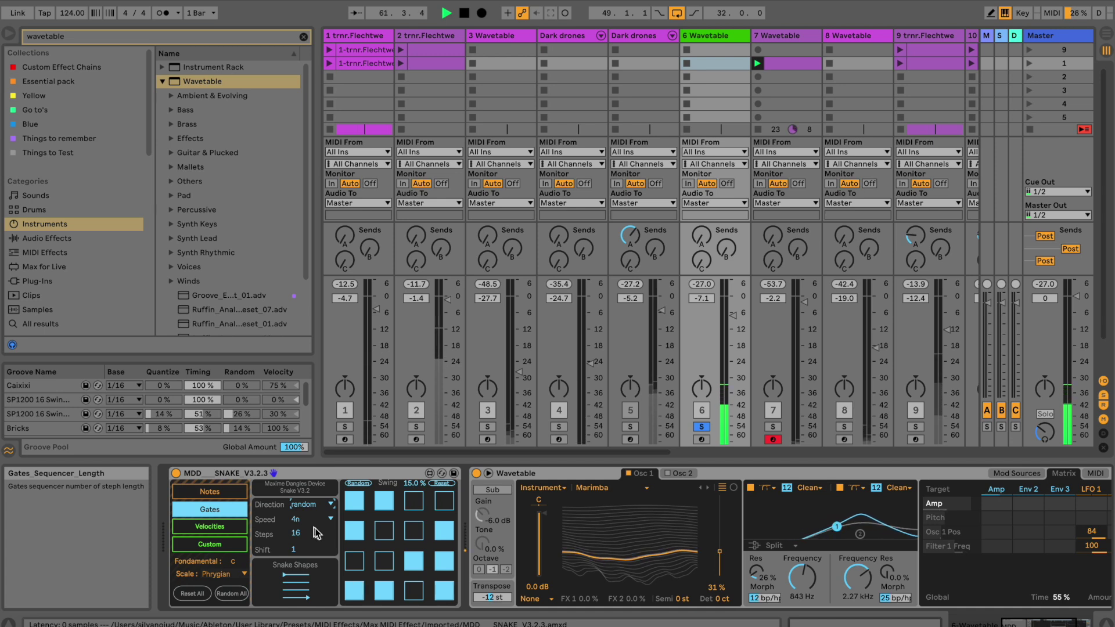
click(440, 505)
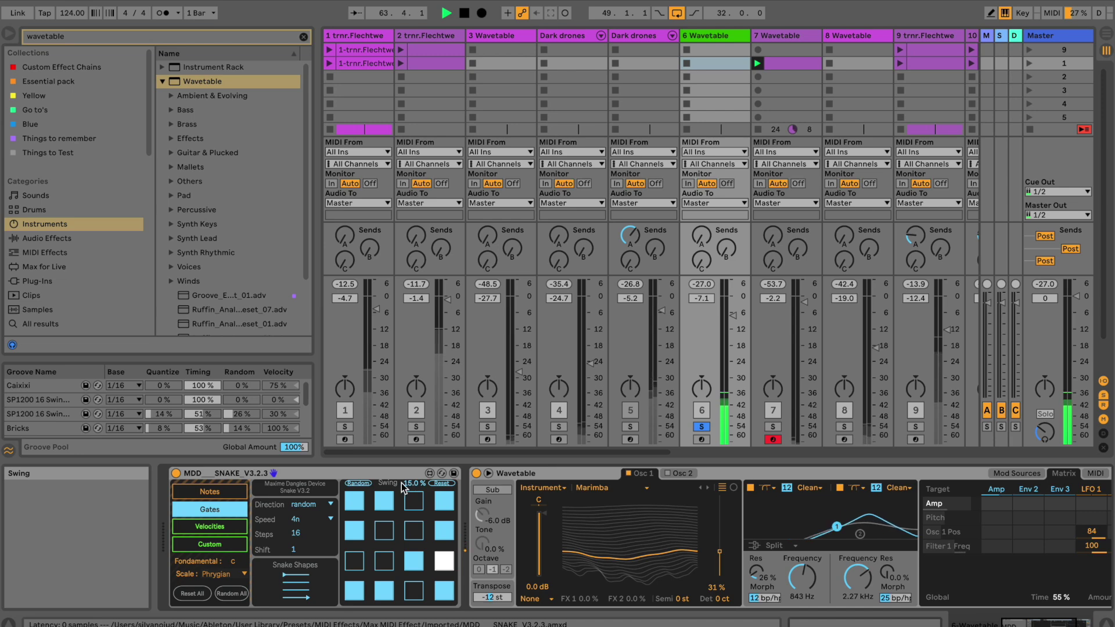
Give Wavetable's LFO 2 a random waveform, tempo-synced at rate 4, with amount 56%, shape 27% and offset 79°.
click(1054, 623)
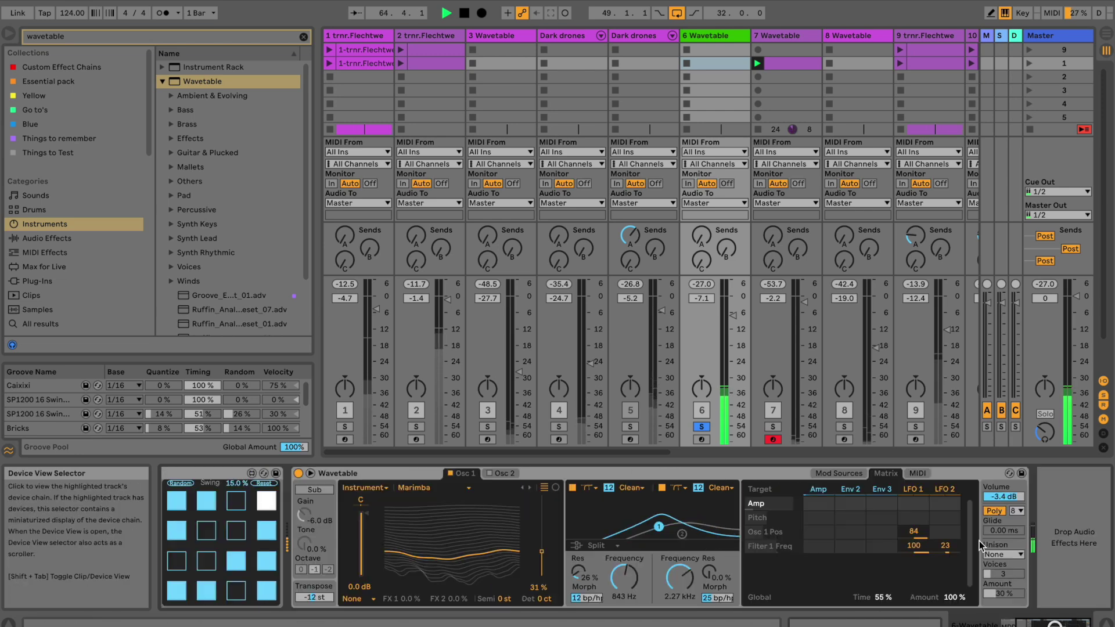
click(913, 489)
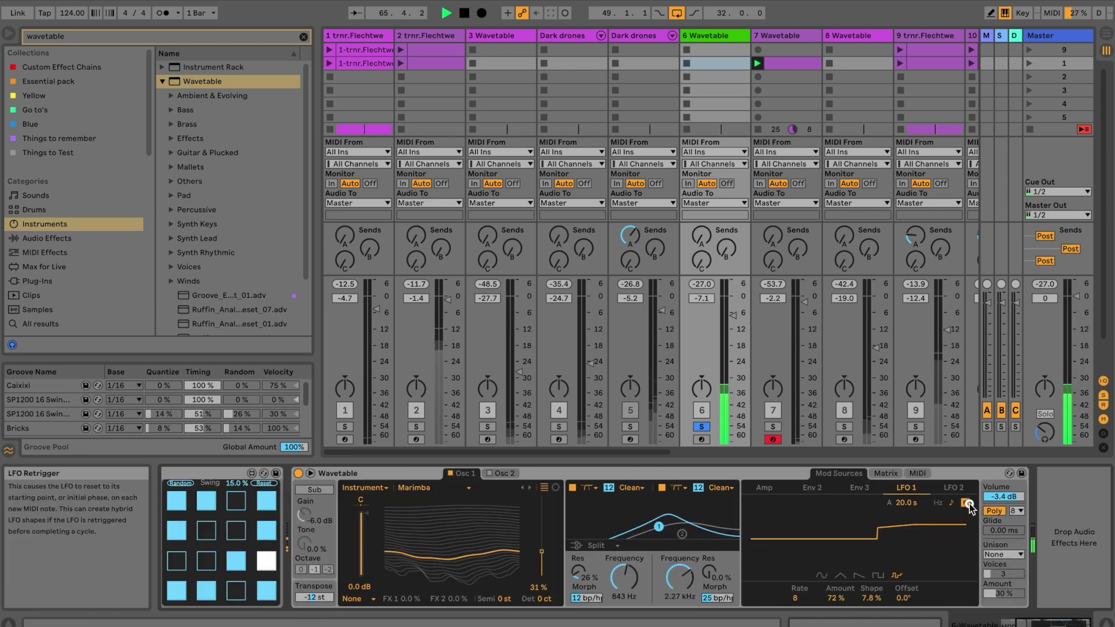
click(952, 488)
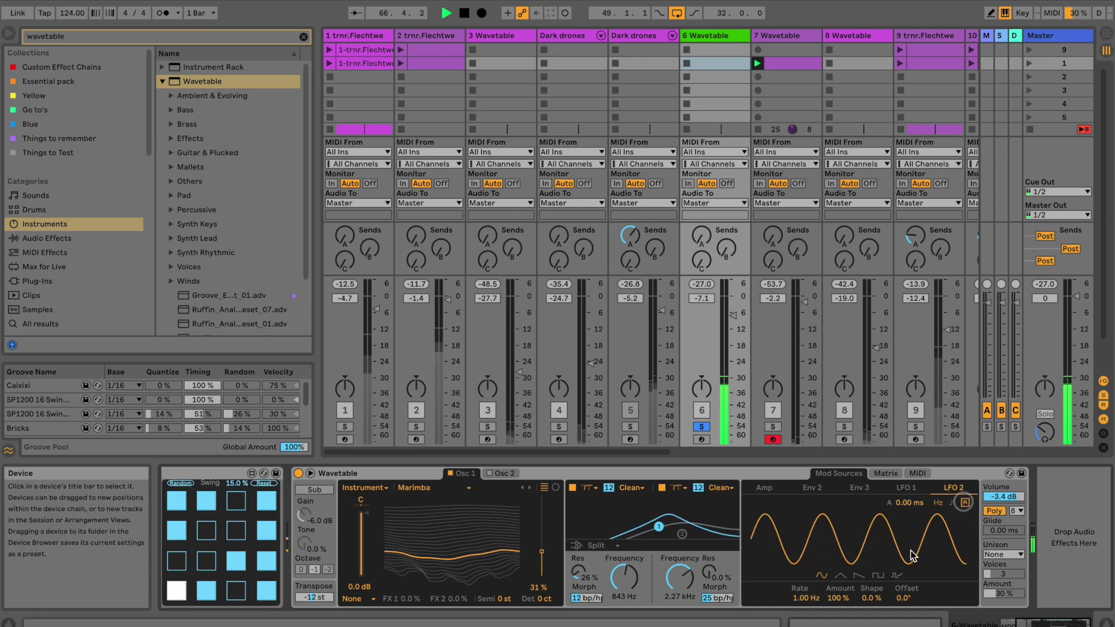
click(879, 575)
click(898, 576)
drag(808, 598, 811, 599)
click(948, 504)
drag(815, 598, 881, 594)
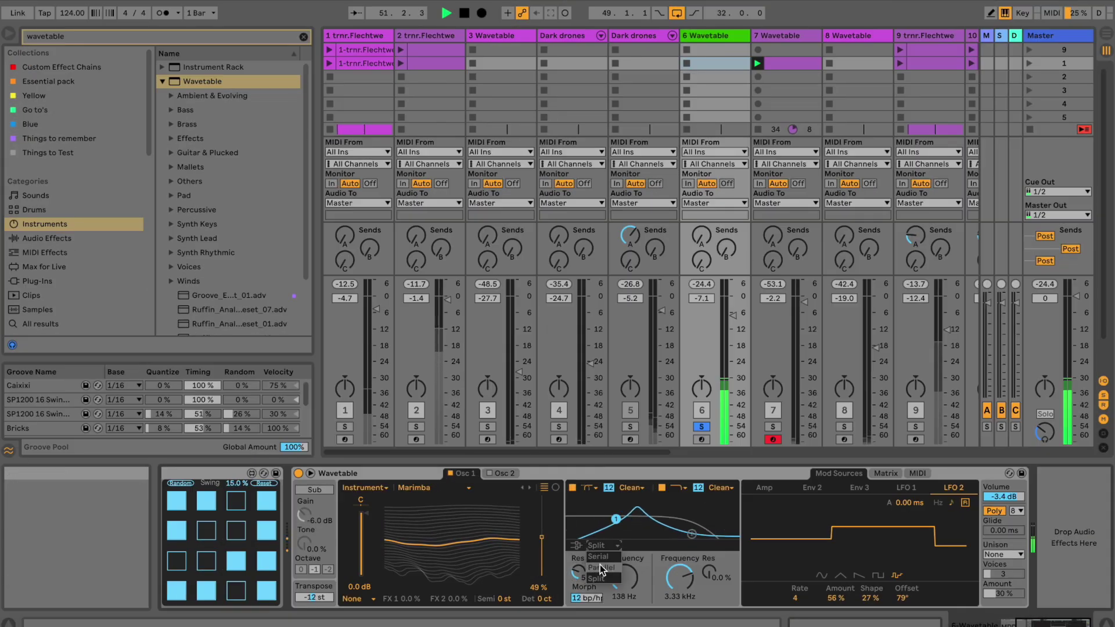
Route the filters in parallel and set filter 2 to the morph type with the OSR circuit, 2.54 kHz and 68% resonance.
drag(691, 541, 688, 540)
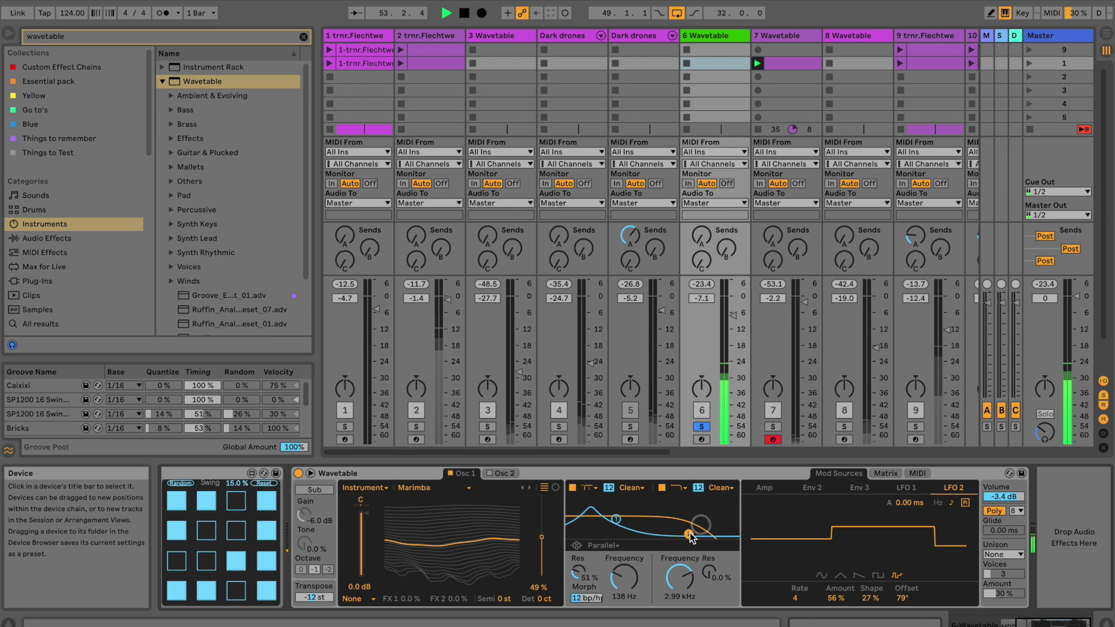
click(677, 488)
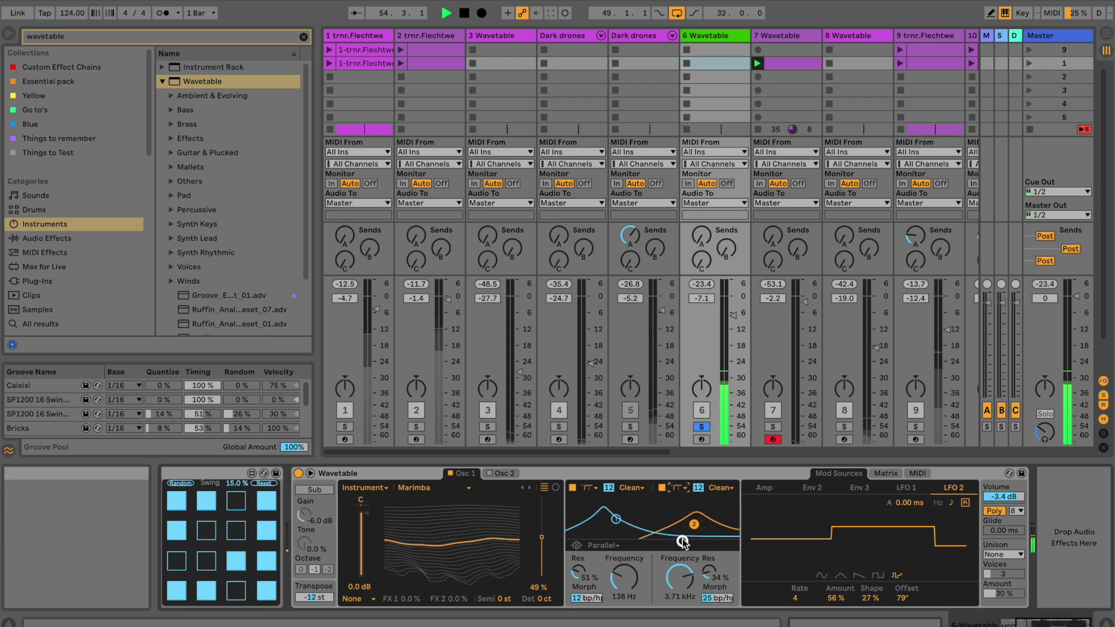
click(718, 488)
click(720, 510)
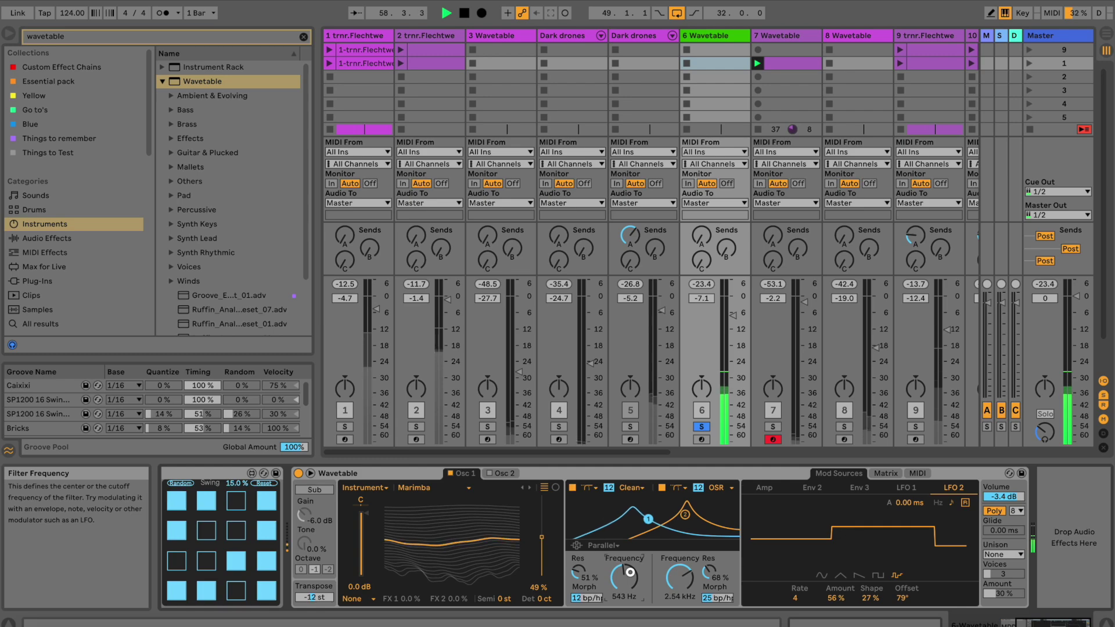
Set LFO 1's modulation to 72 on filter 1, 80 on filter 2 and 67 on time, LFO 2's to 45 on filter 1, and global time to 95%.
click(897, 471)
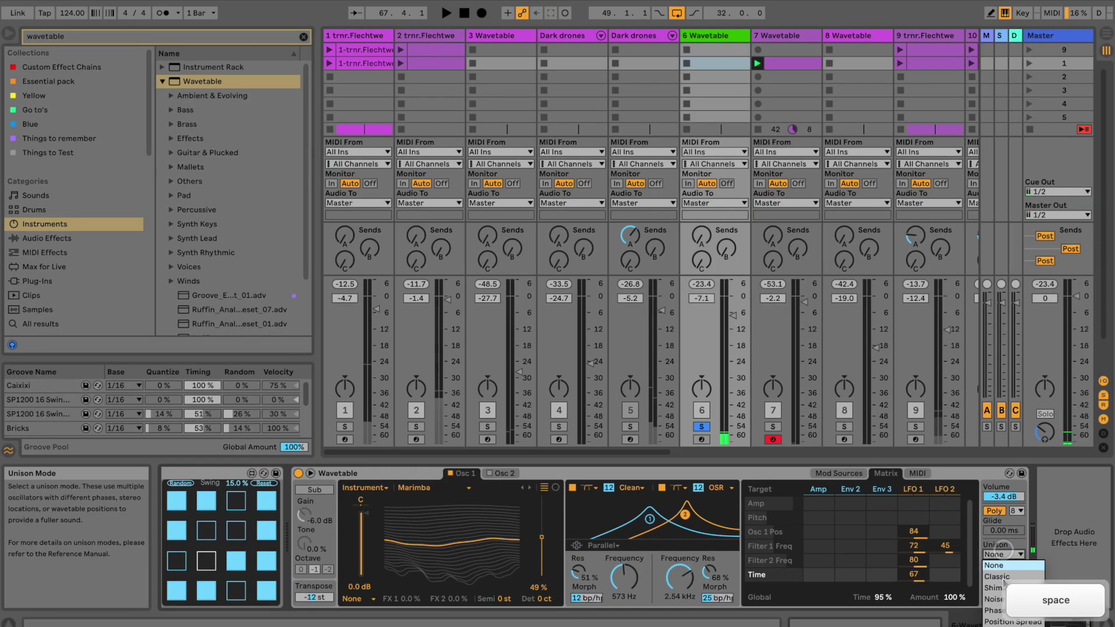
Set the Wavetable unison mode to Random Note with 8 voices and 90% amount, and restart playback.
click(1003, 554)
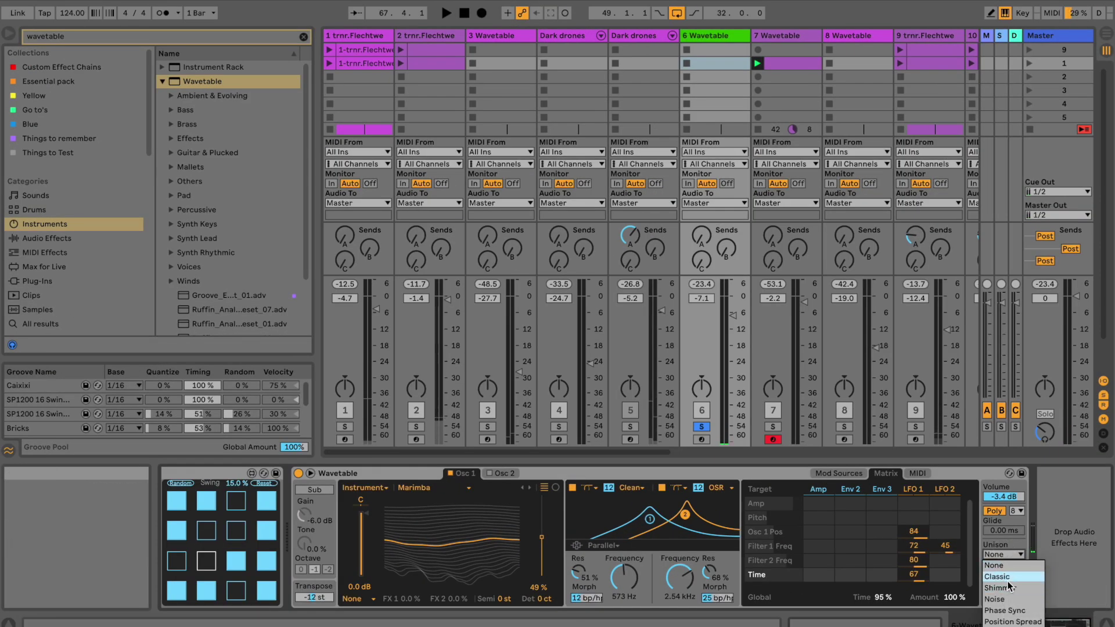
click(1013, 626)
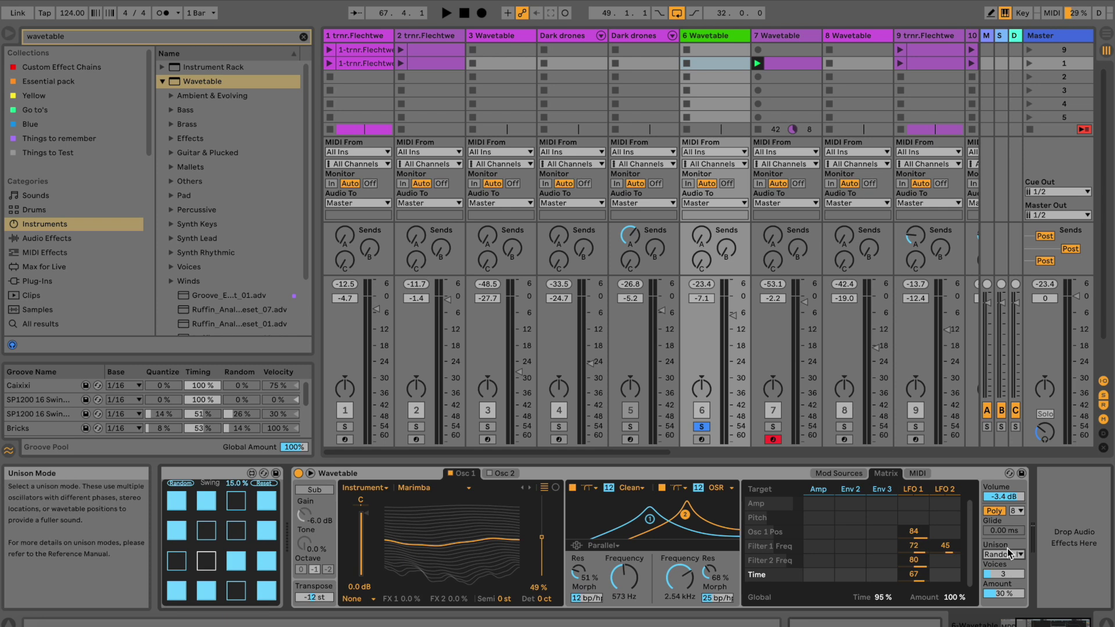
drag(1004, 574, 1011, 592)
key(space)
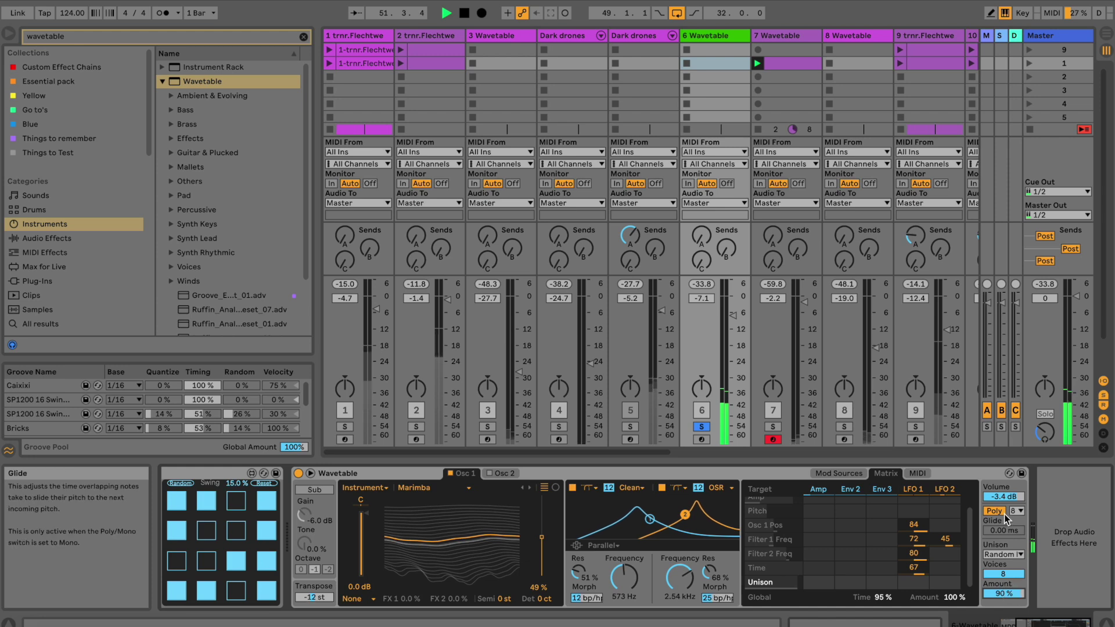
Raise the Wavetable instrument's volume to -2.0 dB and lower the 6 Wavetable track's volume to -11.0 dB.
drag(1003, 497, 1003, 497)
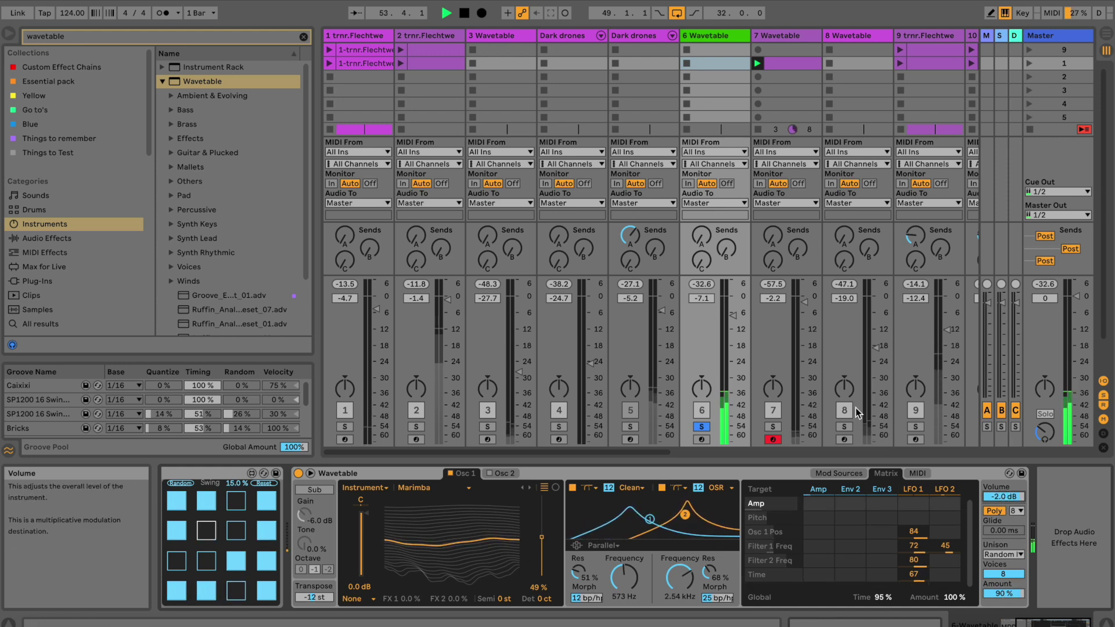
drag(736, 316, 729, 319)
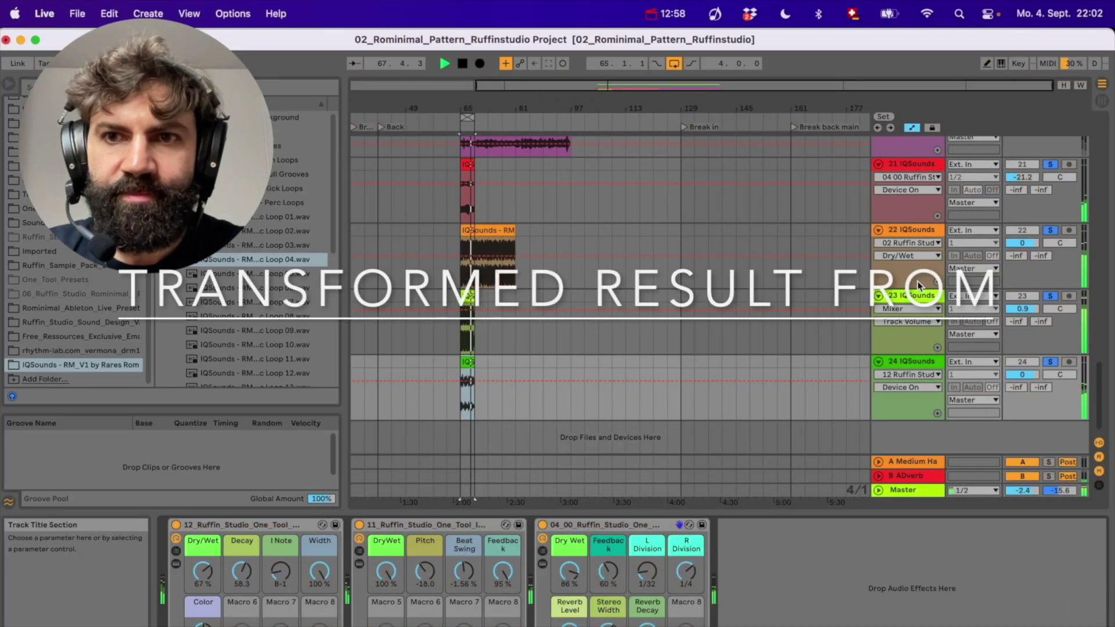
Examine the effect racks on IQSounds tracks 23, 22 and 21 and compare the playback with the mapped effects switched on and off.
click(919, 296)
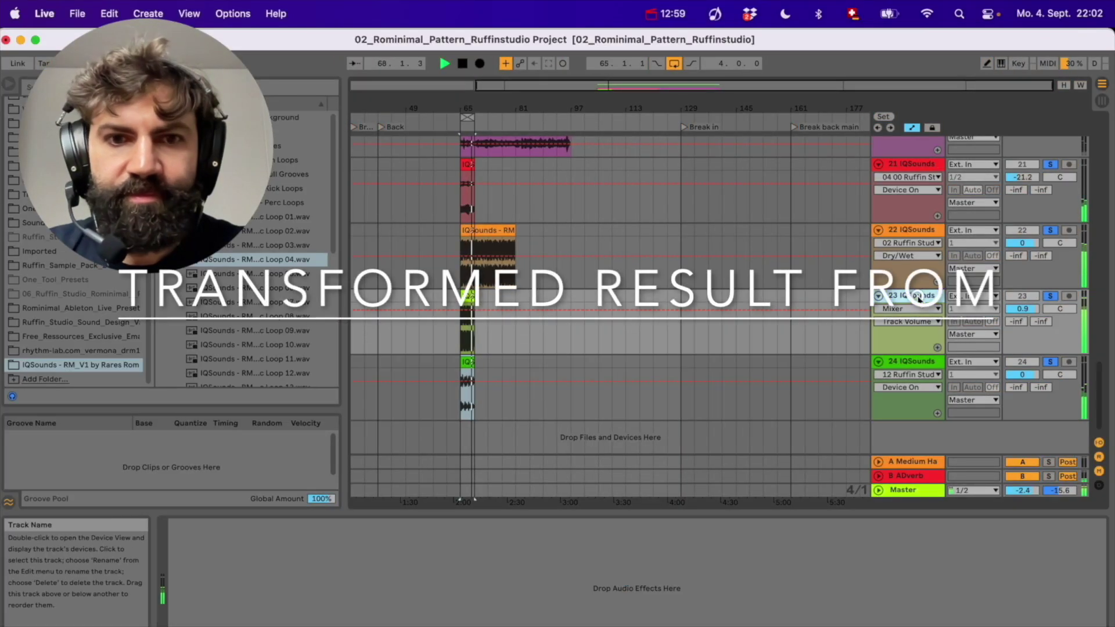
click(916, 229)
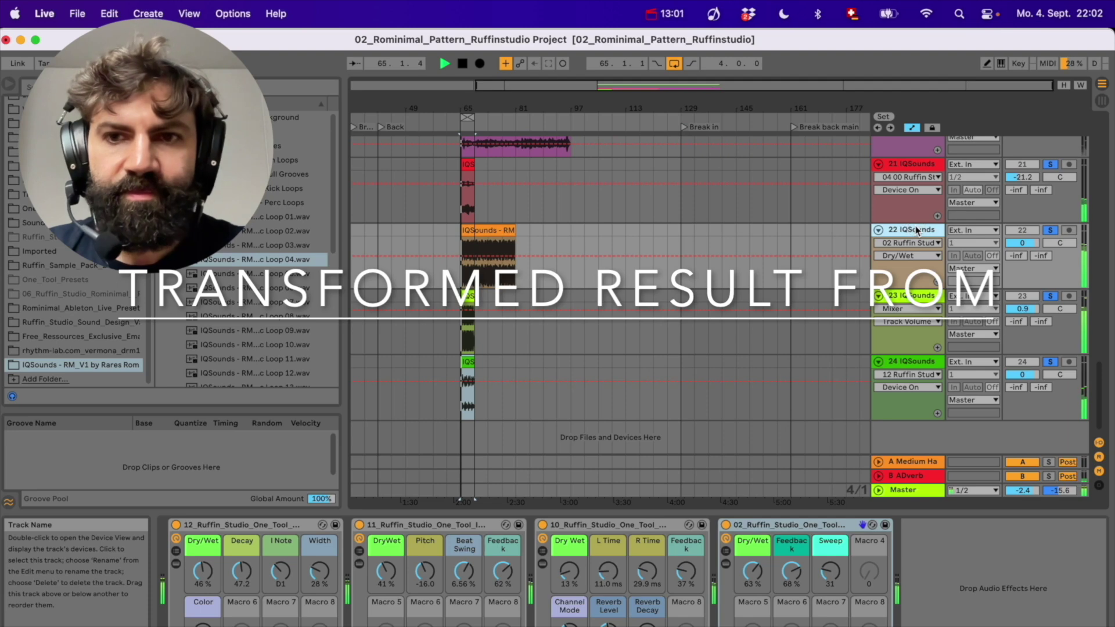
click(967, 138)
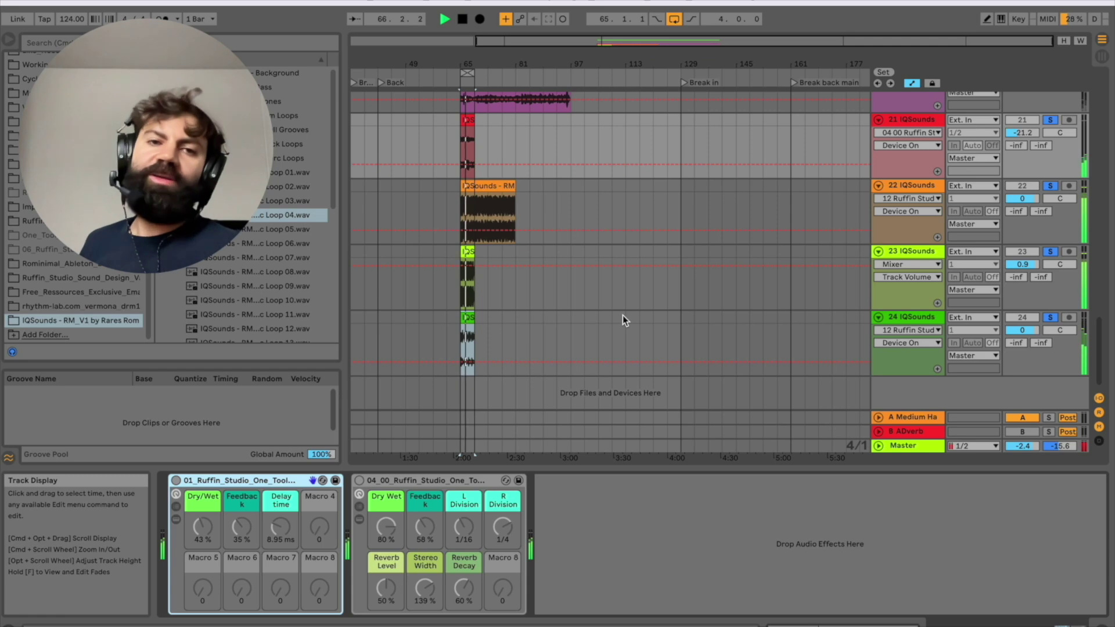
key(m)
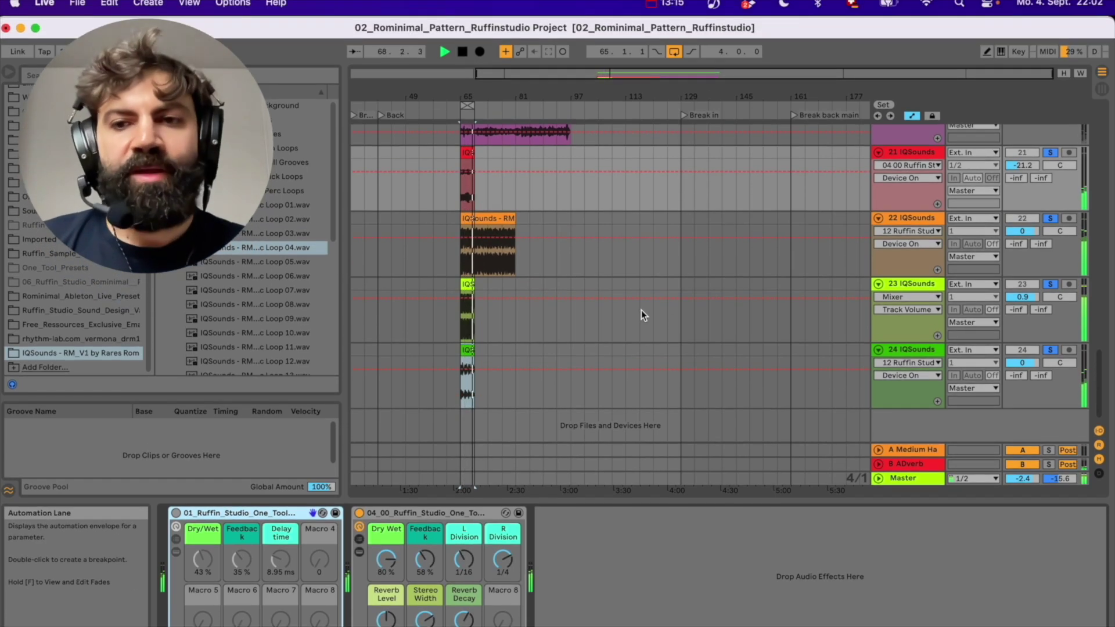
key(space)
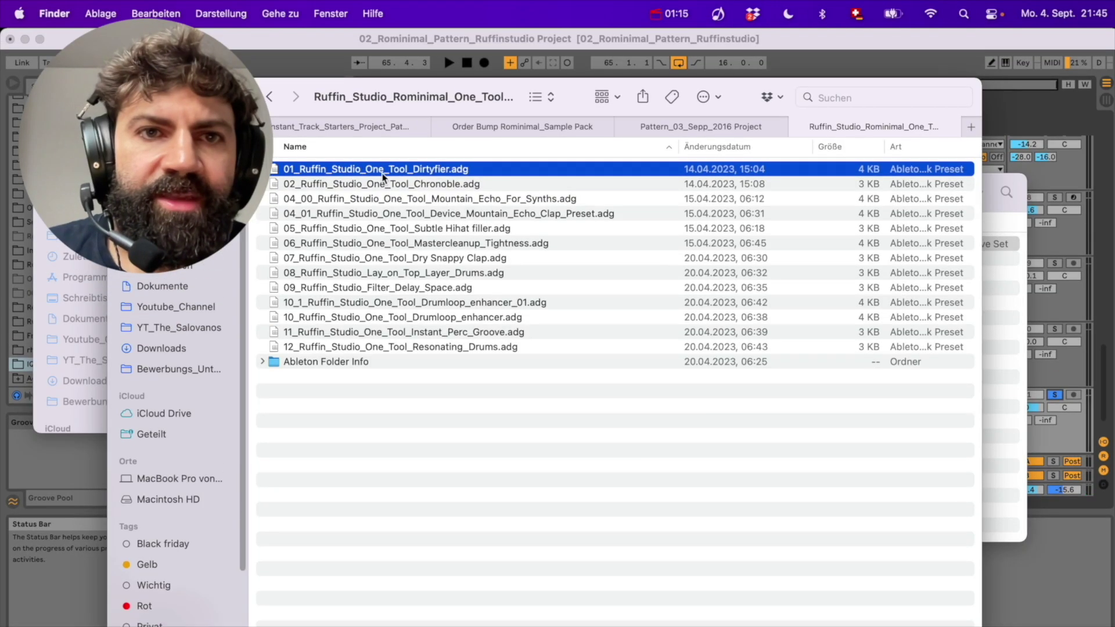
Add the preset 01_Ruffin_Studio_One_Tool_Dirtyfier.adg from Finder to track 21 and set its Dry/Wet to about 20% during playback.
drag(384, 178, 319, 499)
key(space)
drag(215, 478, 212, 472)
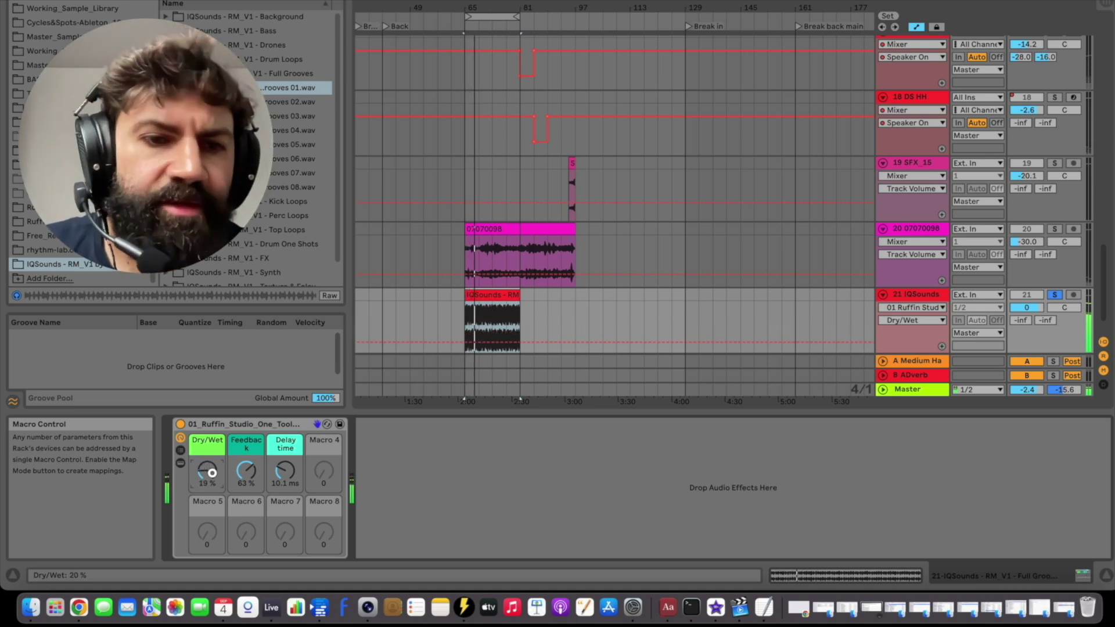
drag(212, 468, 211, 470)
On track 14 DS HH, raise the 07_Ruffin_Studio_One_Tool rack's Dry/Wet to 100% and adjust the 01 rack's Dry/Wet.
drag(960, 472, 961, 463)
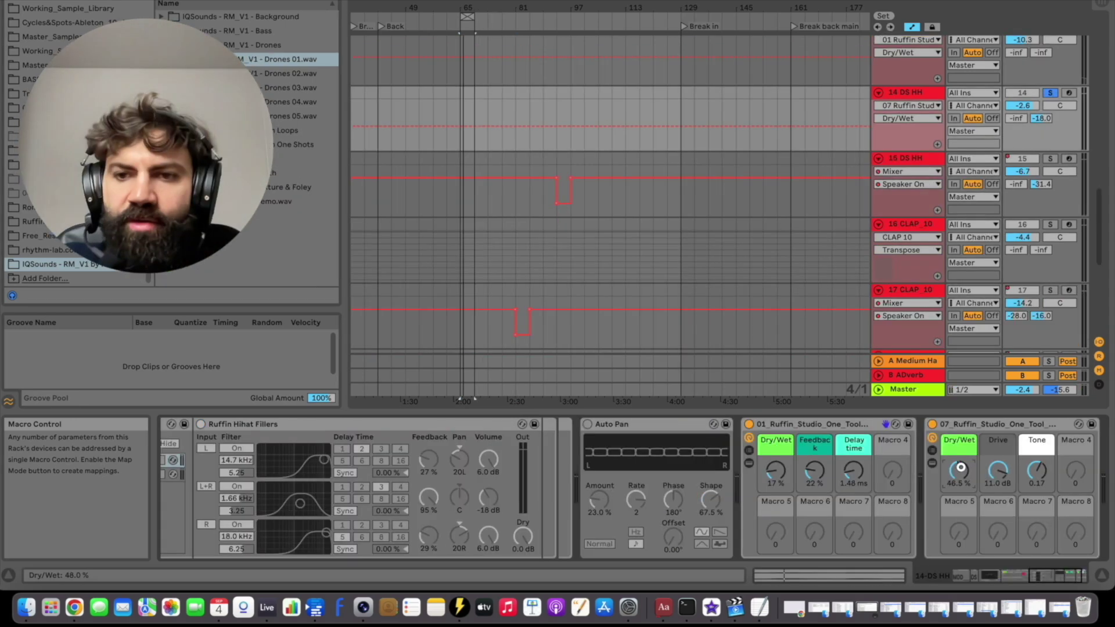
key(space)
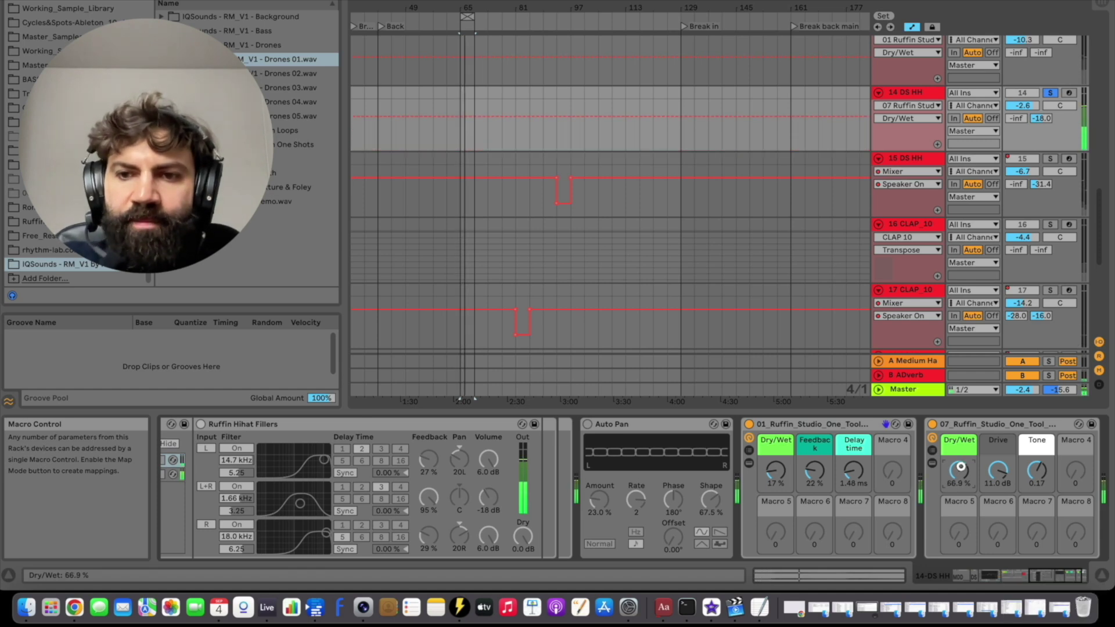
drag(961, 466, 961, 465)
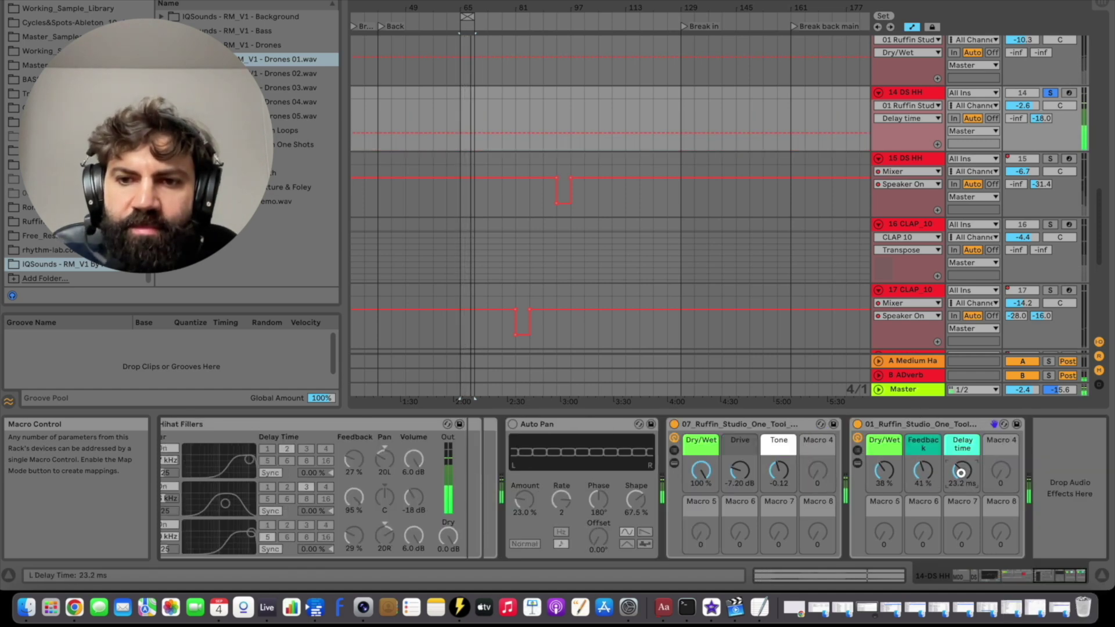
drag(887, 475, 887, 477)
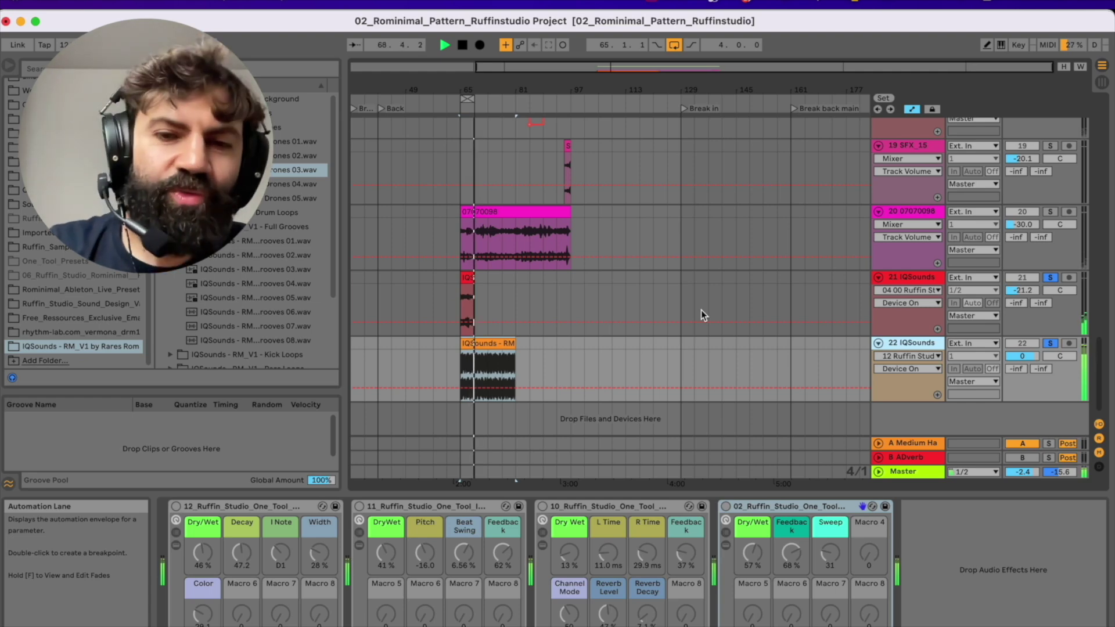
Select track 22 IQSounds and adjust the Dry/Wet of its 02_Ruffin_Studio_One_Tool rack.
click(702, 310)
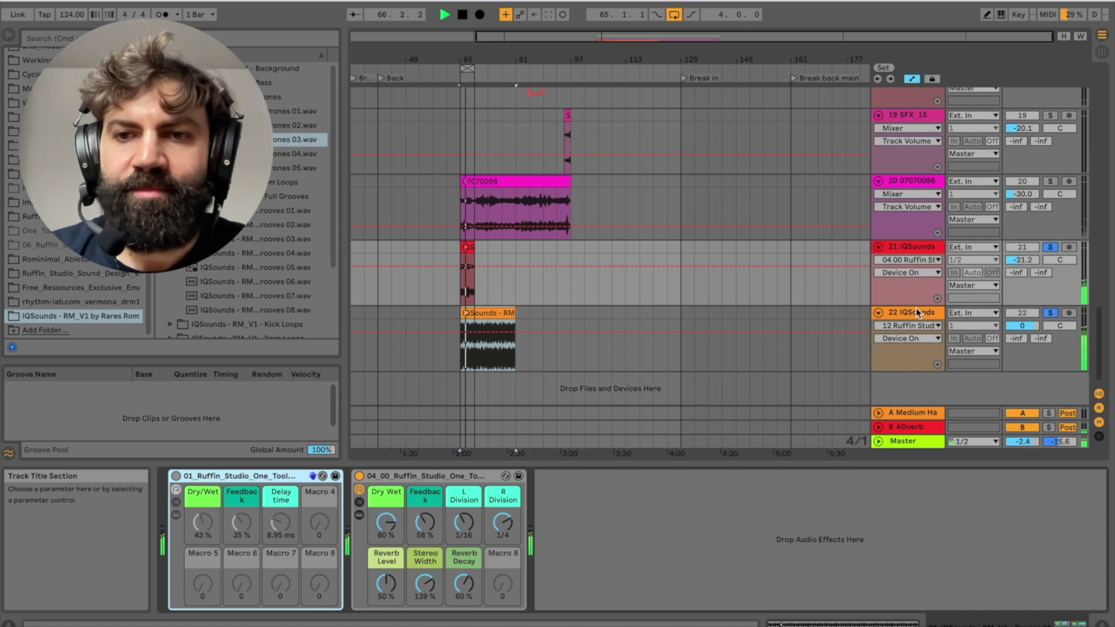
click(912, 339)
drag(762, 464, 763, 457)
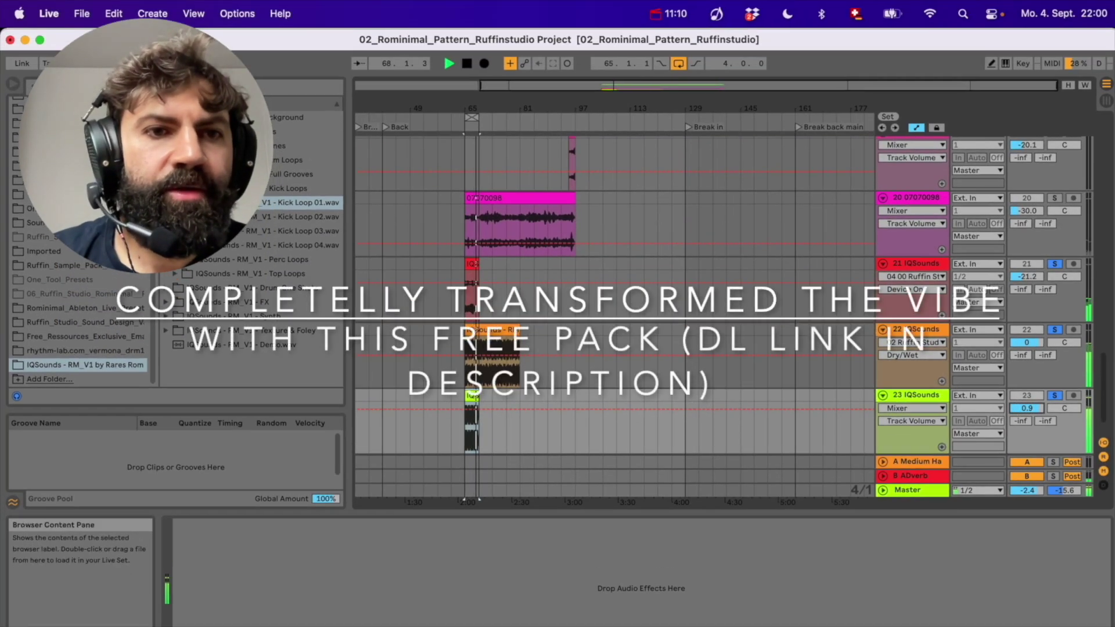
Preview the IQSounds percussion loops and place Perc Loop 04 on a new track at bar 65.
click(244, 259)
click(249, 260)
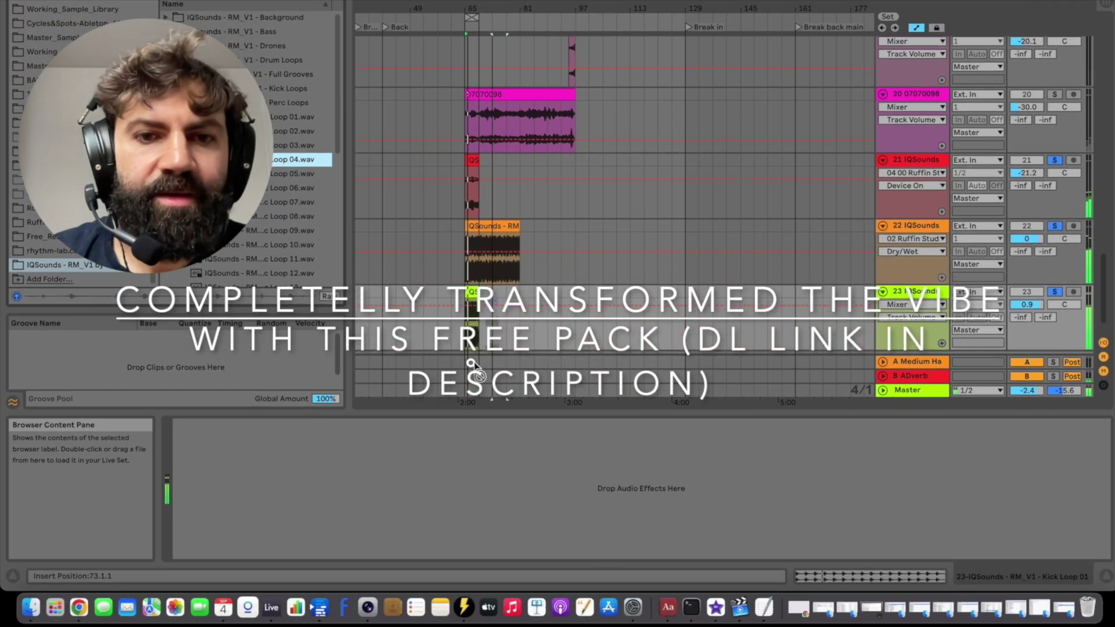
scroll(468, 396, down, 3)
drag(467, 353, 468, 313)
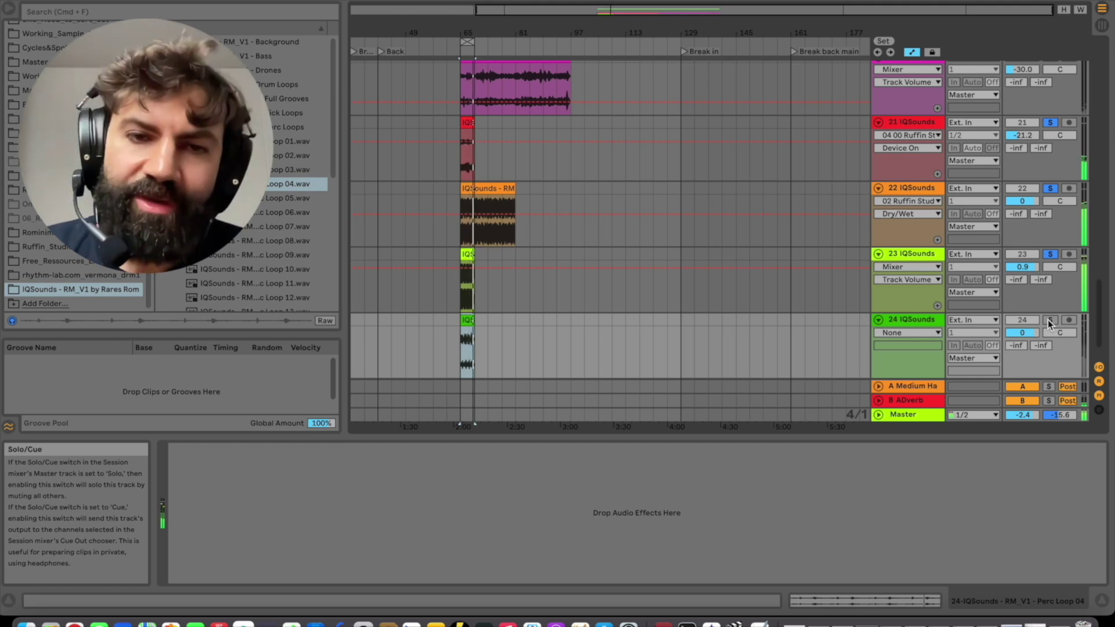
Solo the Perc Loop 04 track and switch to Finder.
click(1050, 320)
click(928, 320)
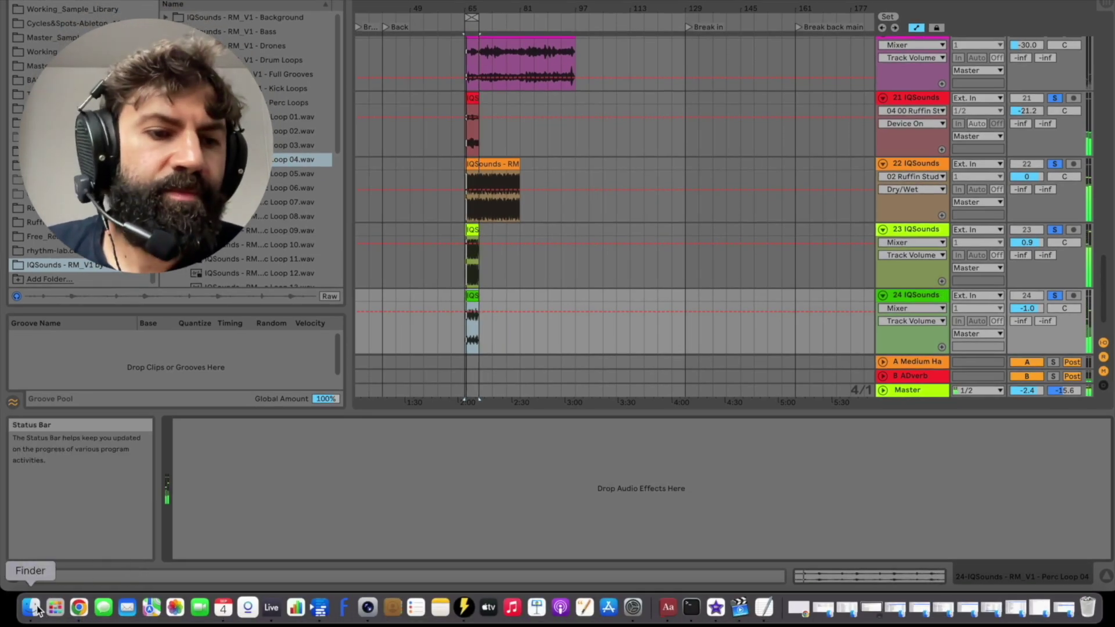
click(26, 623)
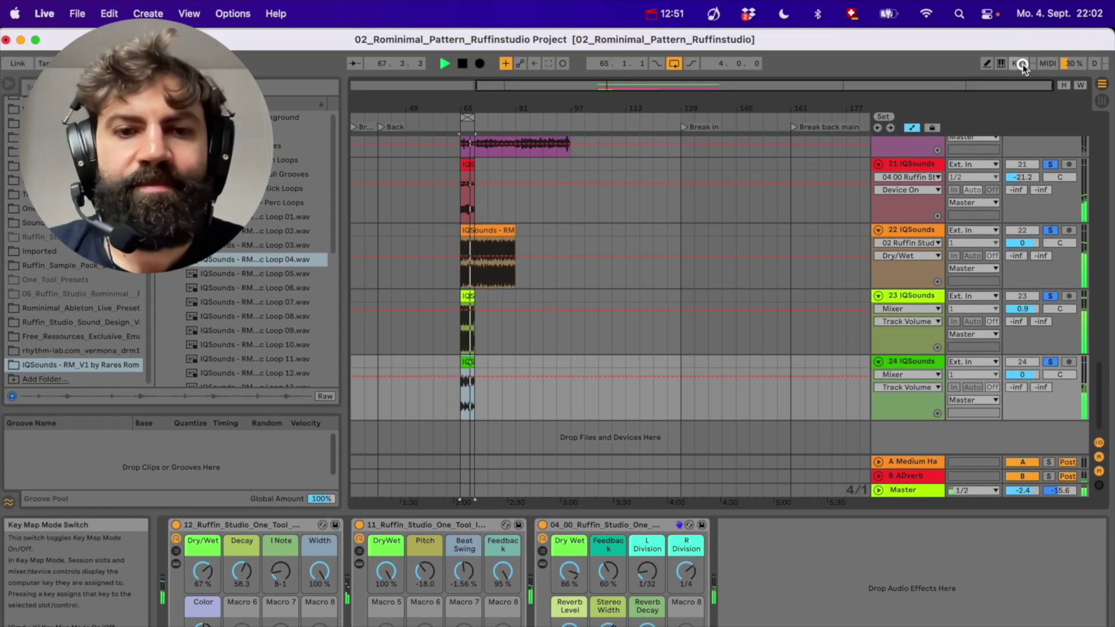
Map the M key to the device activators of the IQSounds tracks' effect racks and use it to toggle the effects.
click(1017, 64)
key(super+k)
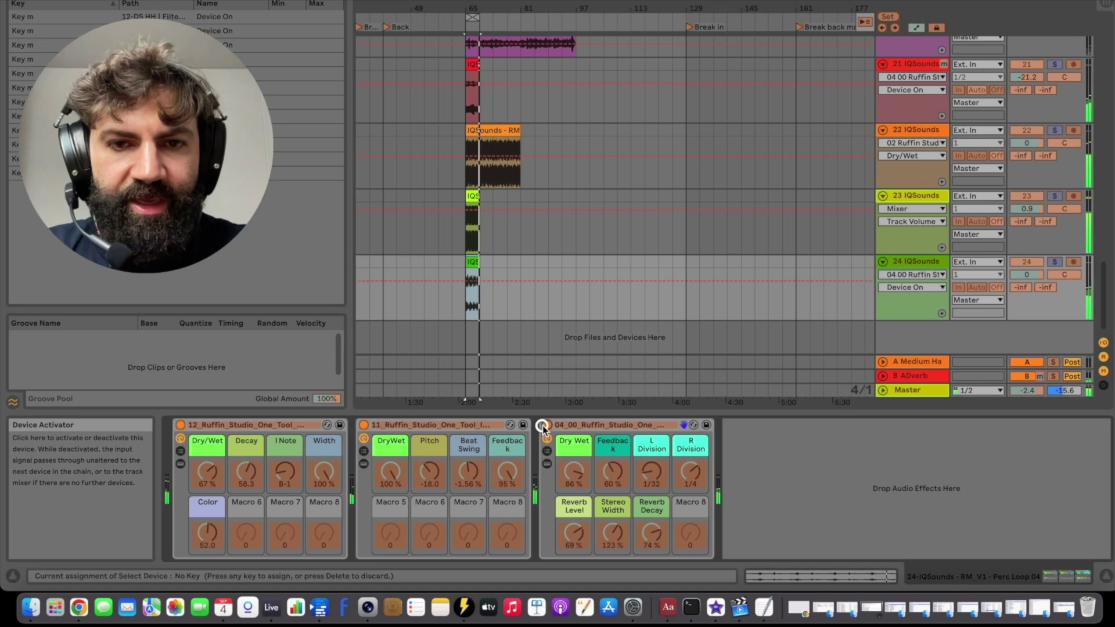
click(911, 129)
key(Up)
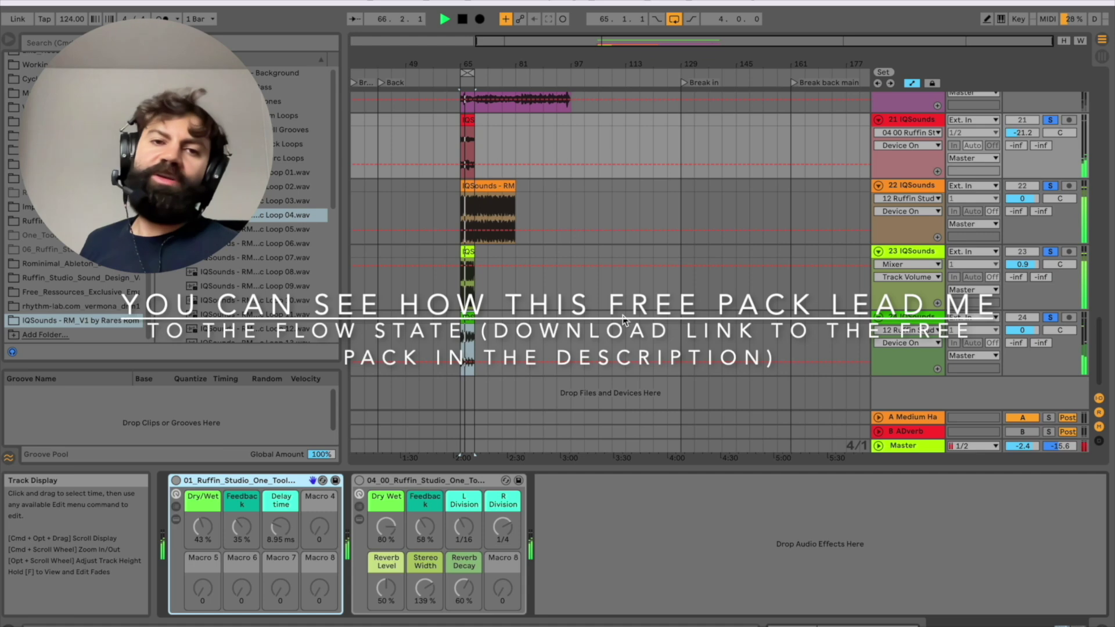
key(m)
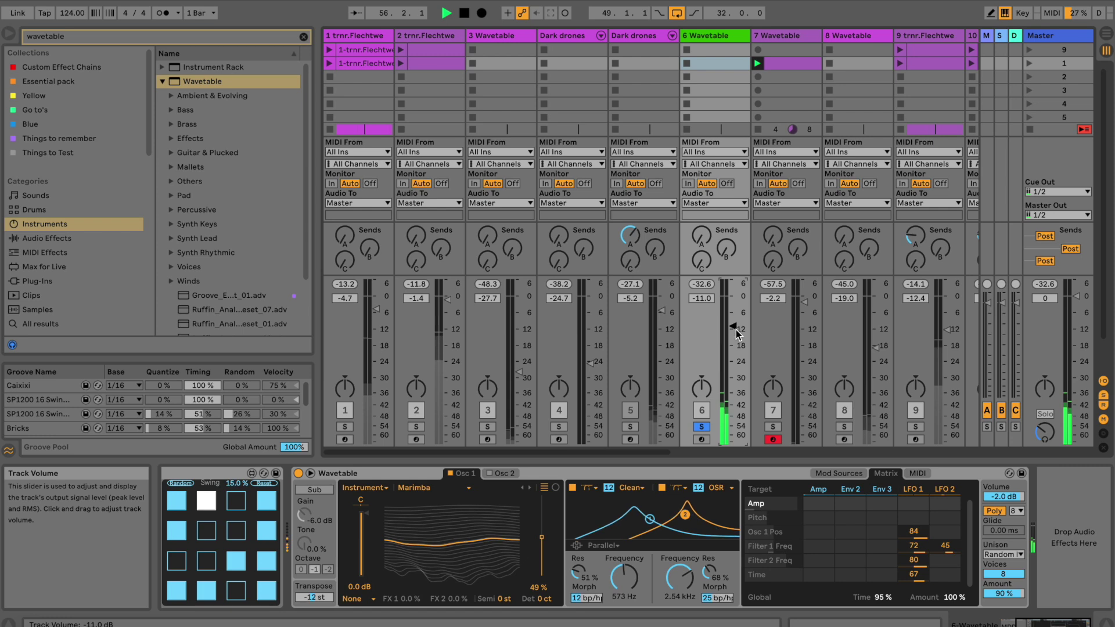
Lengthen LFO 1's attack to about 34 s and make LFO 2 a sine wave with a synced rate of 8.
click(920, 490)
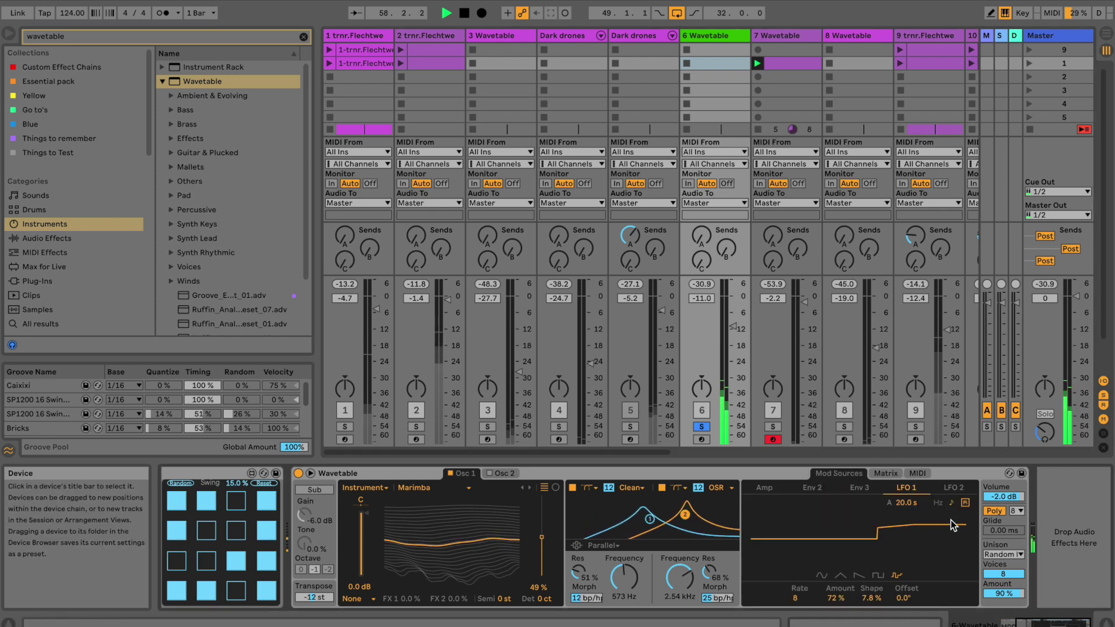
mouse_move(914, 503)
mouse_down()
mouse_move(914, 523)
mouse_move(914, 482)
mouse_up()
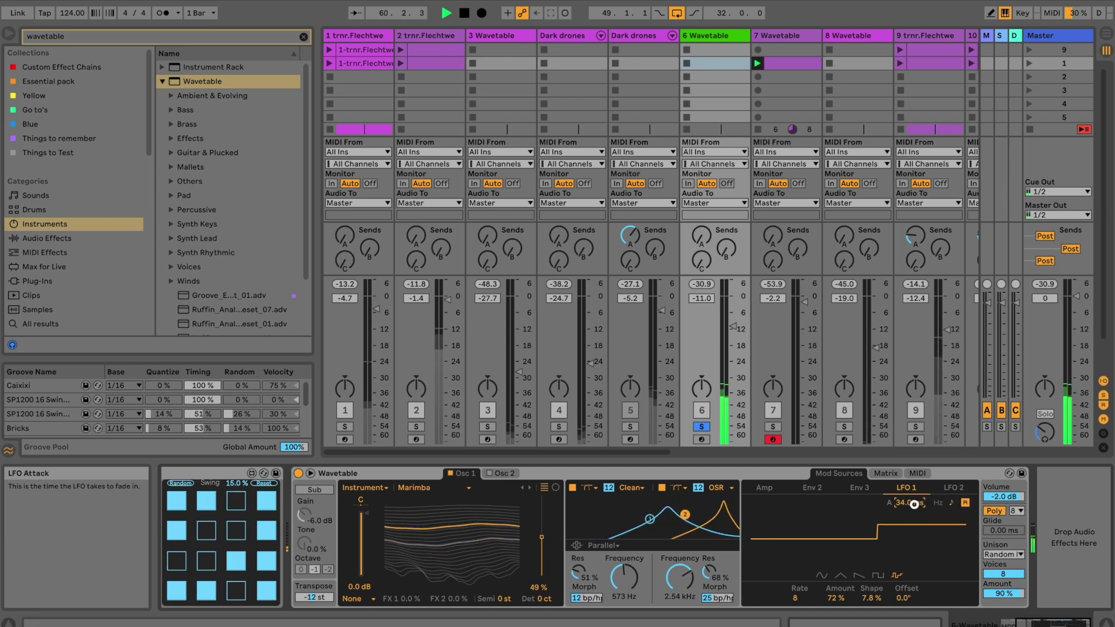
click(951, 488)
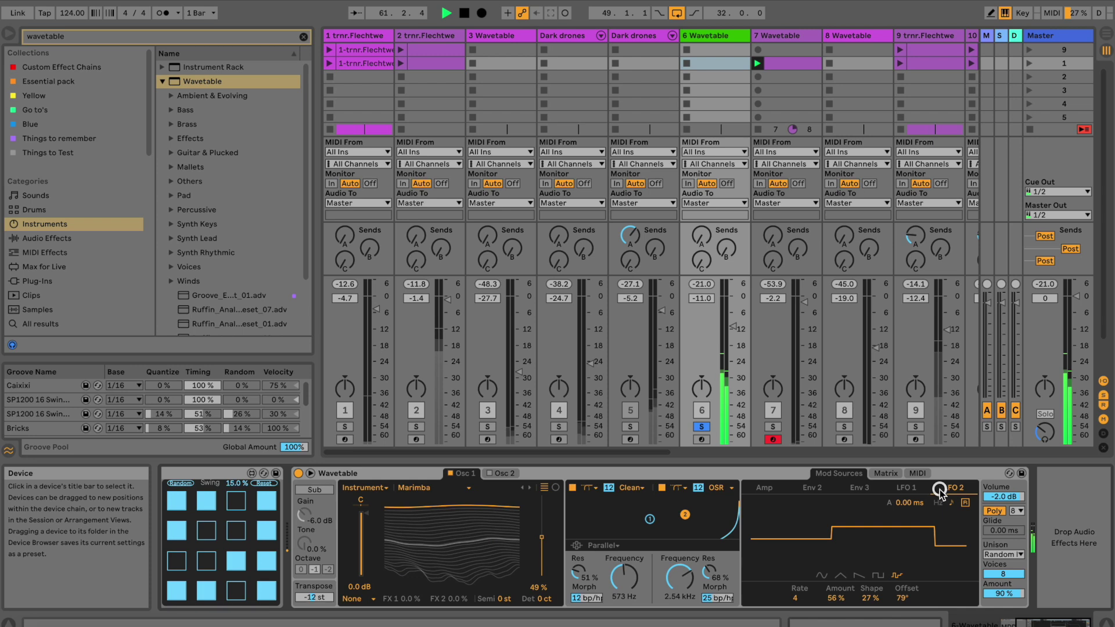
drag(812, 595, 805, 600)
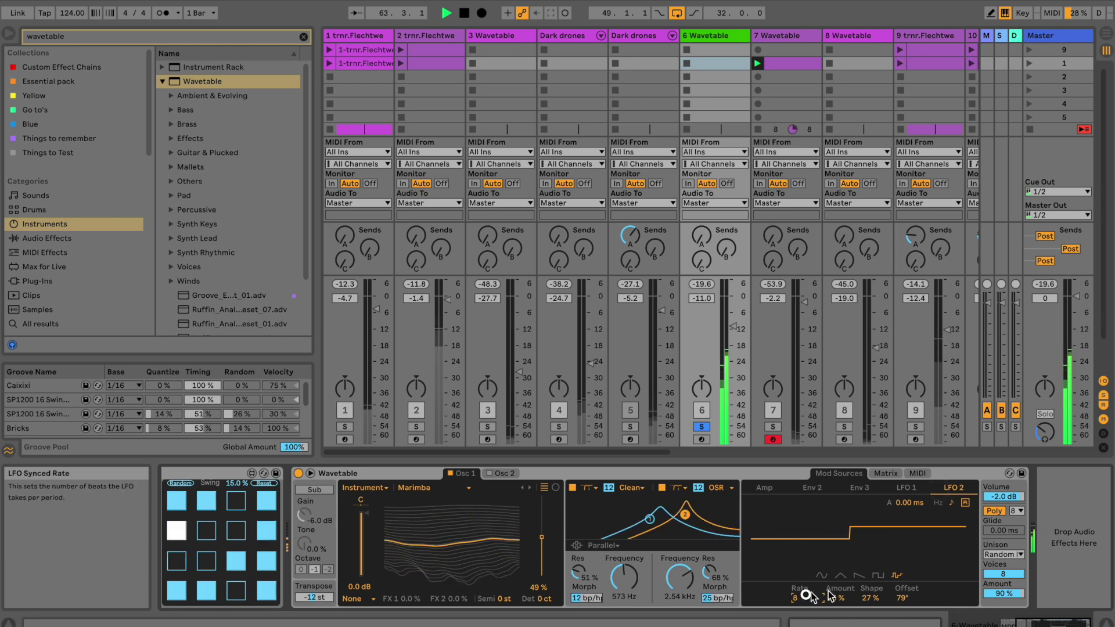
click(821, 576)
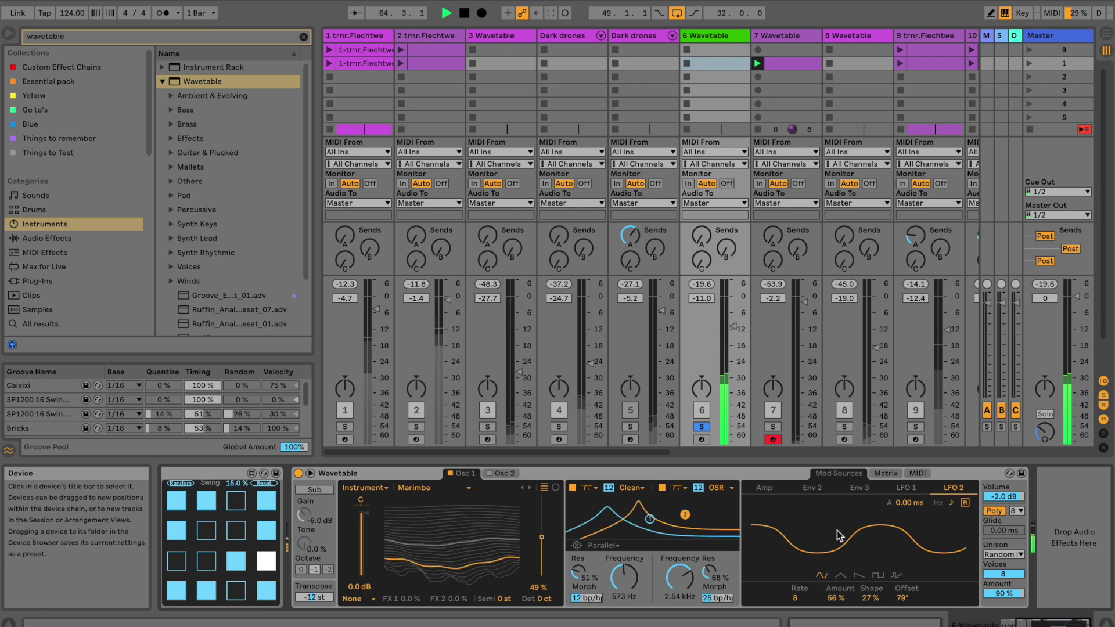
Give LFO 2 a 9.71 ms attack, 51% amount and negative shape, and lower the track 6 volume to -16 dB.
scroll(900, 504, up, 3)
drag(731, 324, 730, 328)
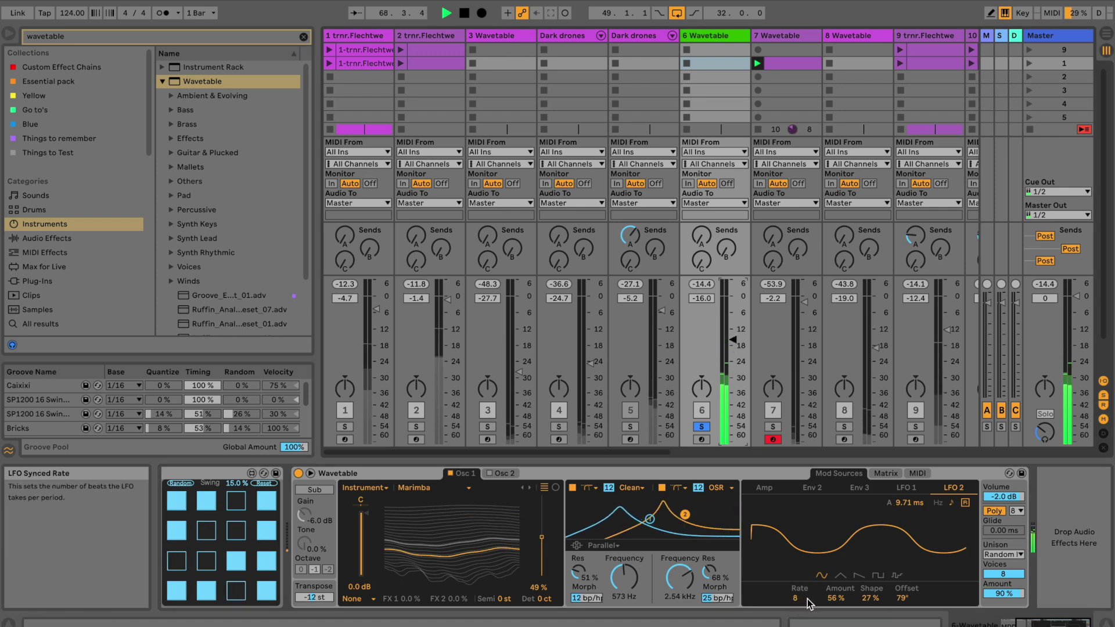
drag(871, 599, 877, 617)
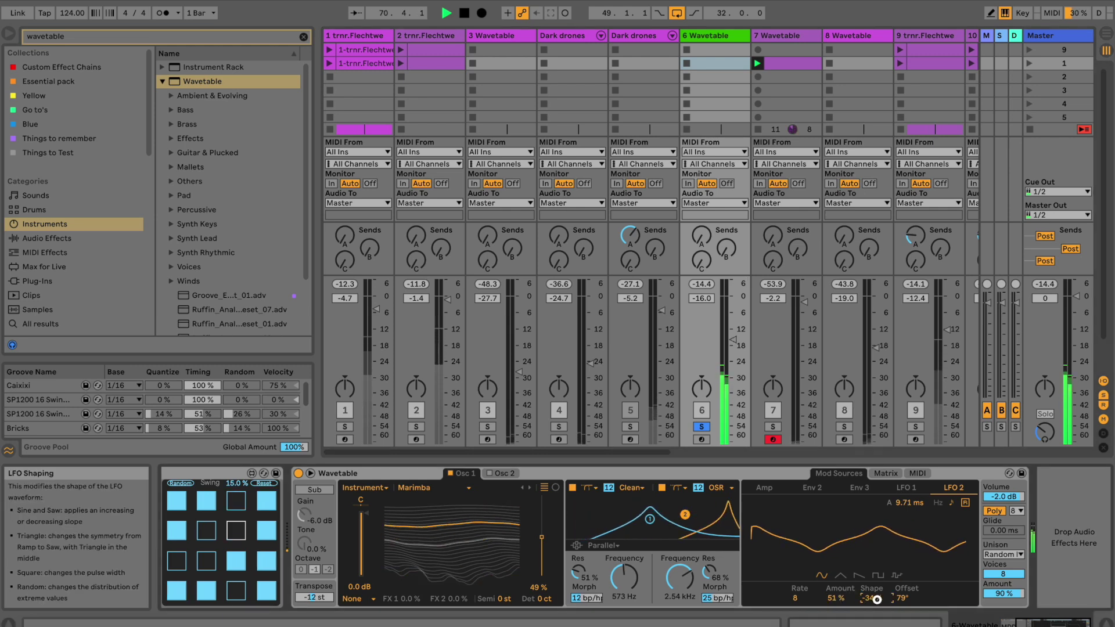
click(899, 491)
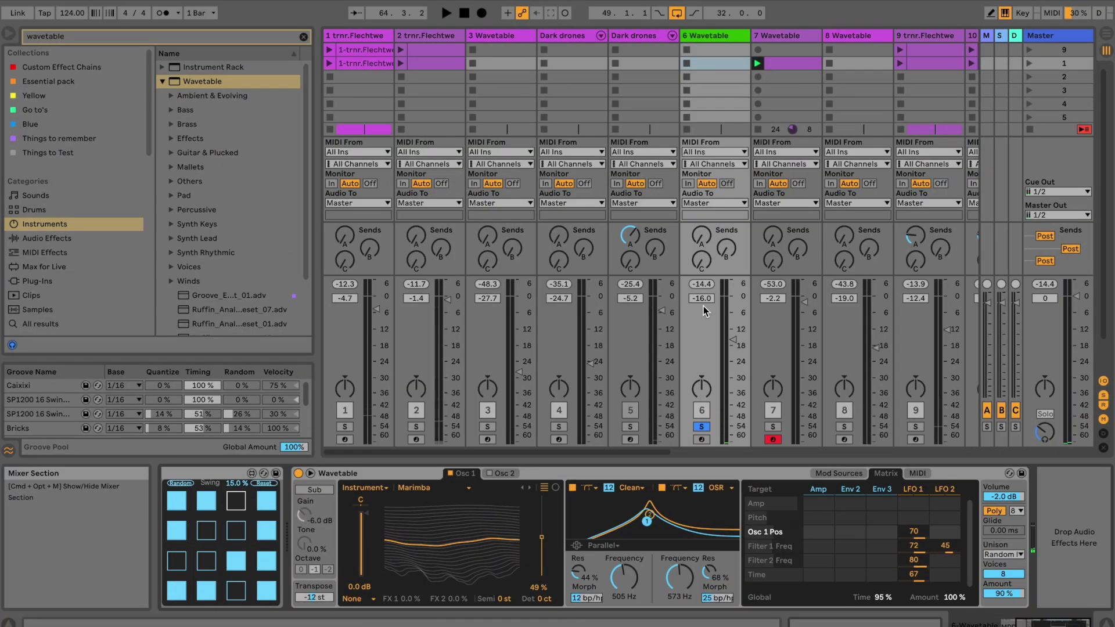
Search the audio effects for "grain" and add Grain Delay to track 6 Wavetable.
click(733, 36)
click(303, 37)
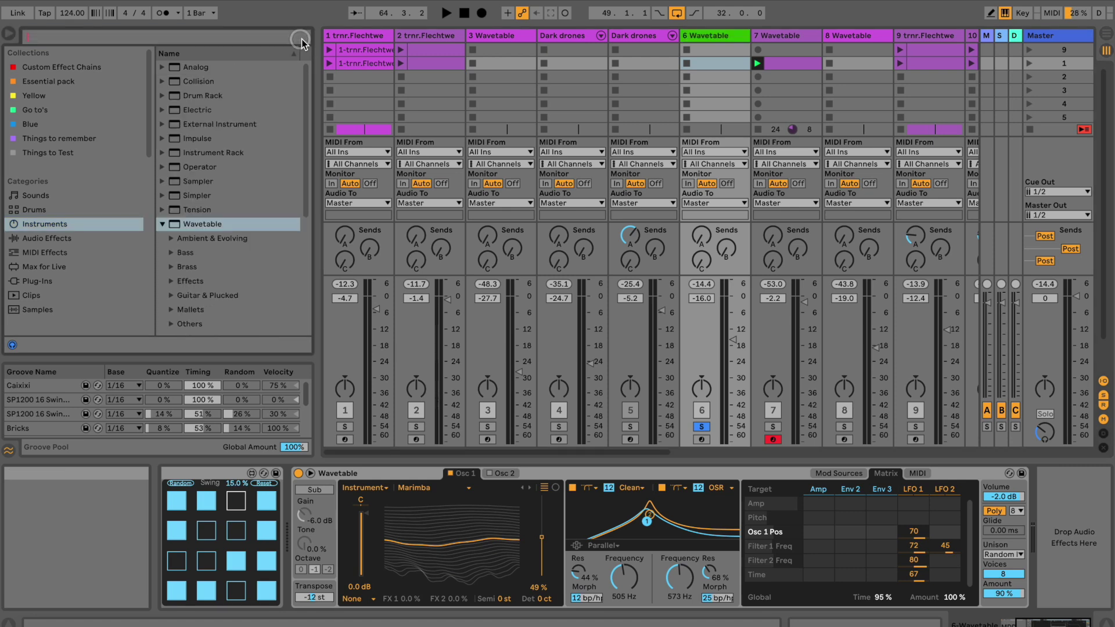
text(grain)
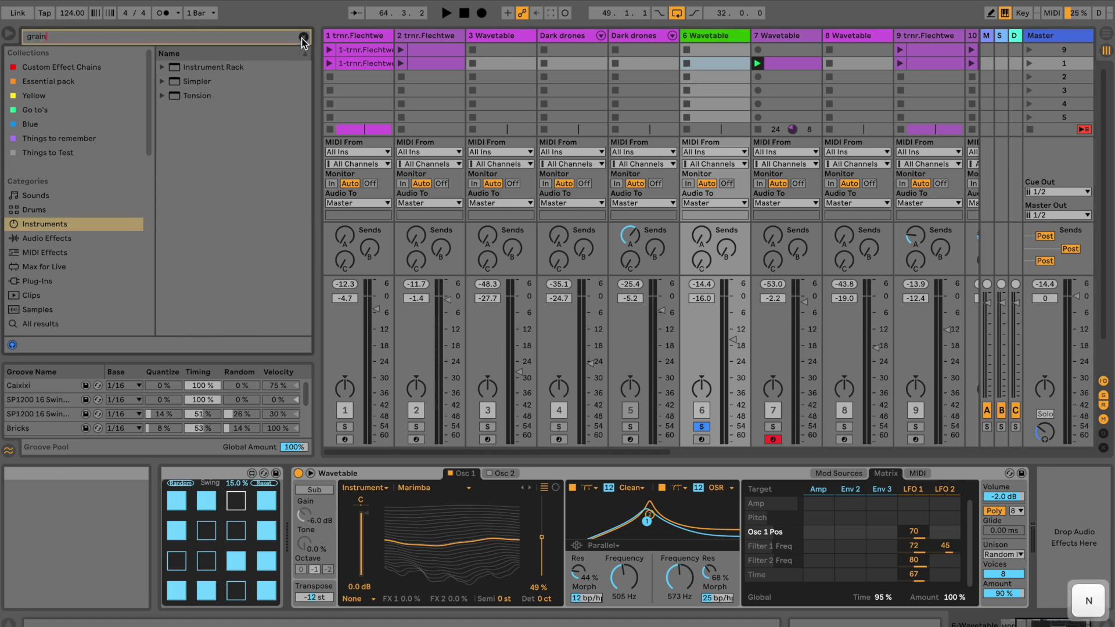
click(54, 281)
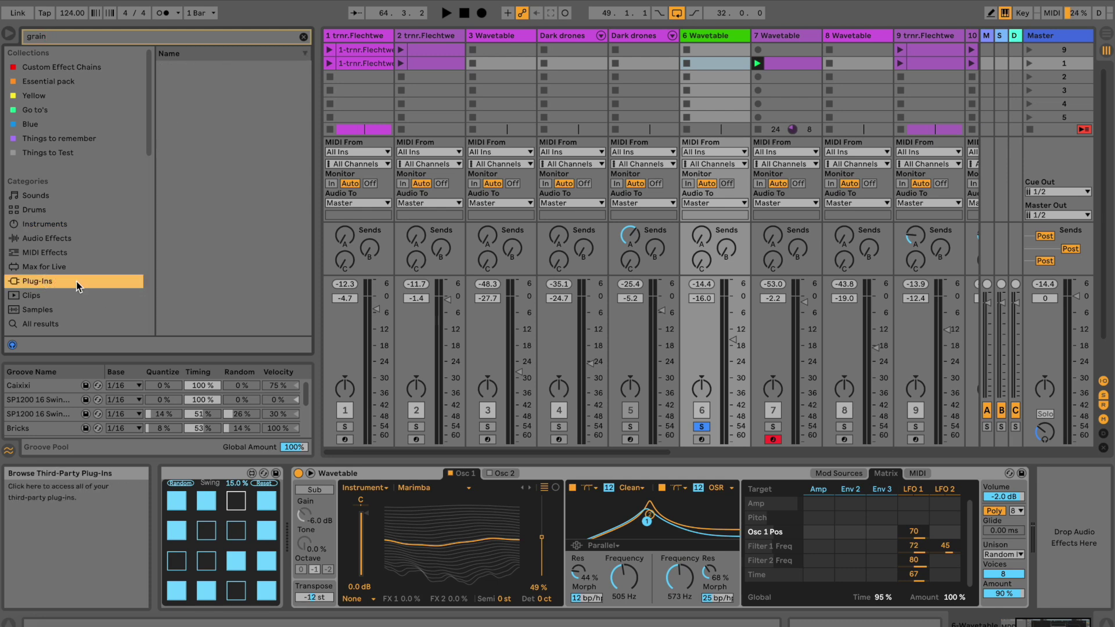
click(56, 243)
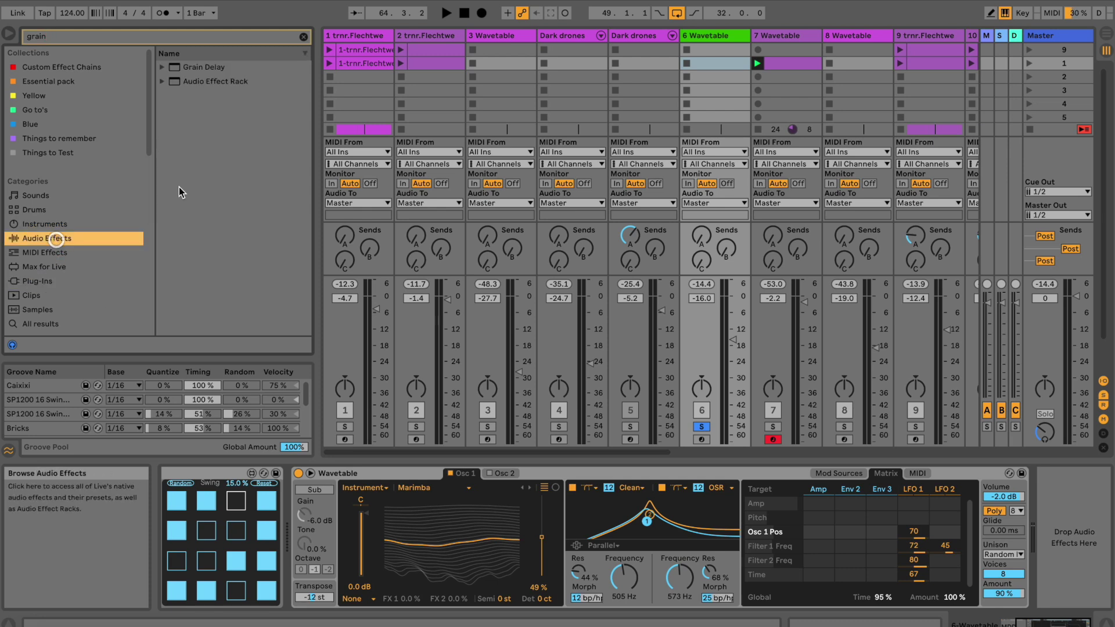
click(198, 69)
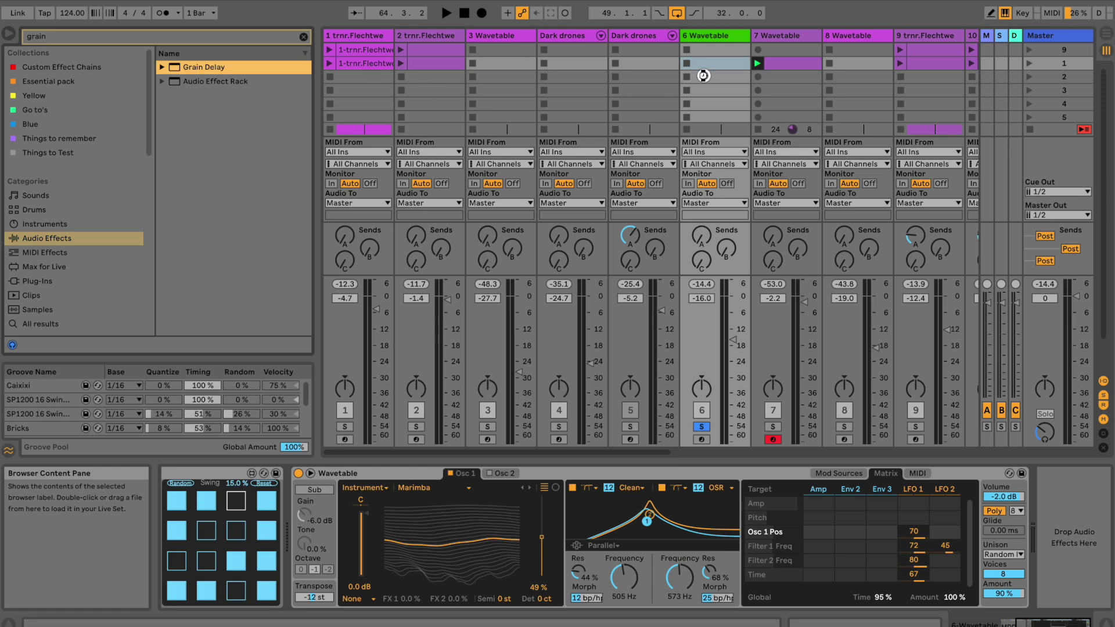
drag(703, 75, 703, 76)
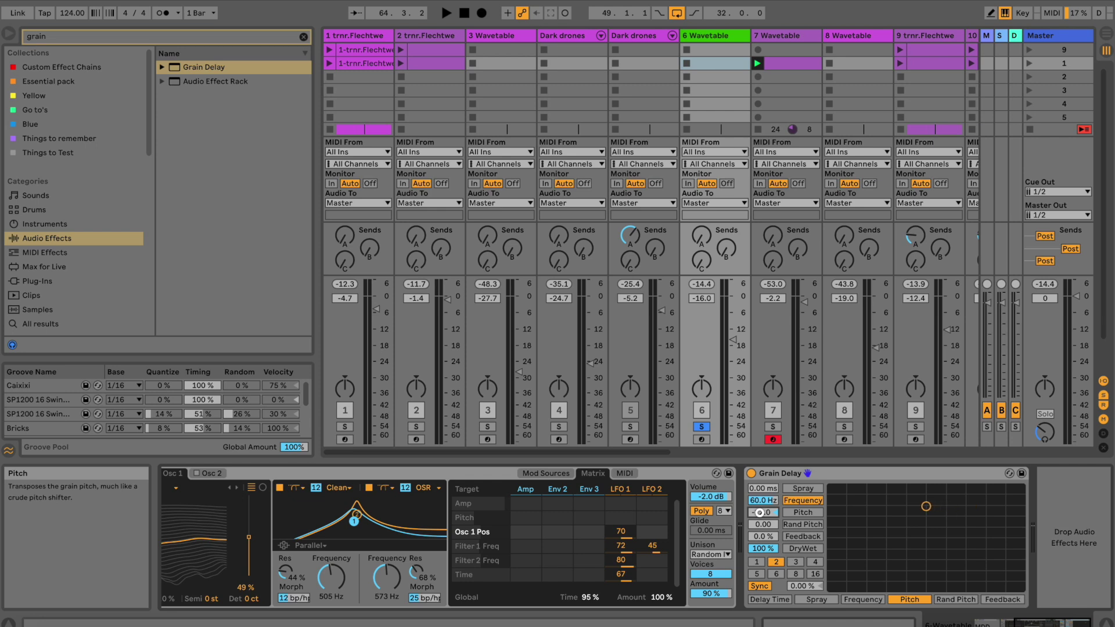
Set Grain Delay to pitch -12, random pitch 10.7, feedback 23% and dry/wet 91%, and raise the track 6 volume to -12.4 dB.
mouse_move(760, 512)
mouse_down()
mouse_move(766, 530)
mouse_move(773, 522)
mouse_move(766, 553)
mouse_move(769, 528)
mouse_up()
key(space)
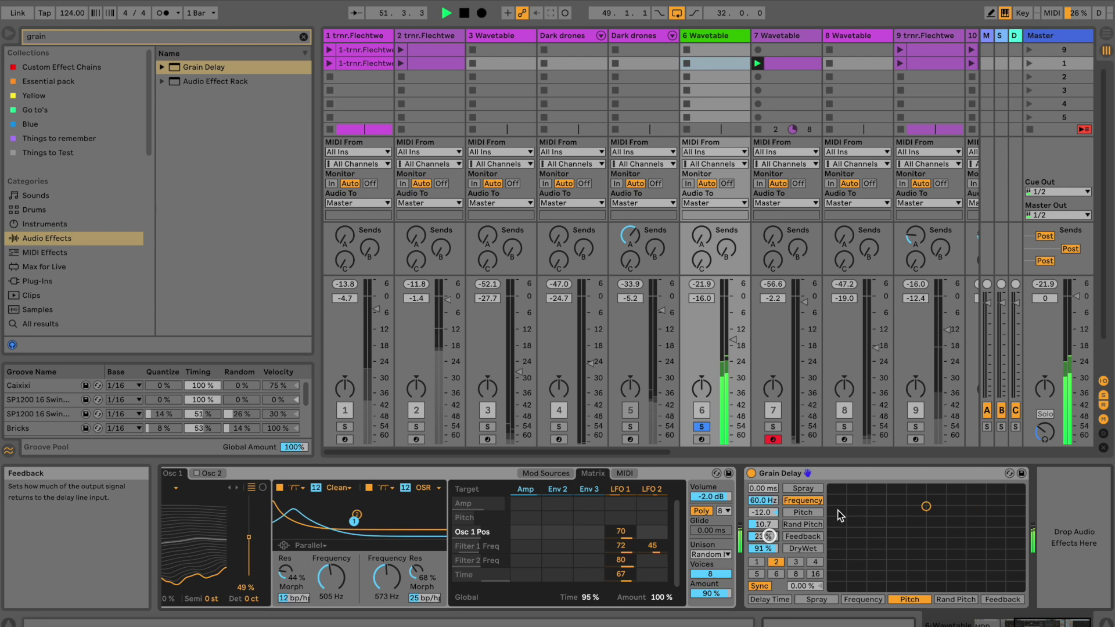
drag(730, 349, 730, 345)
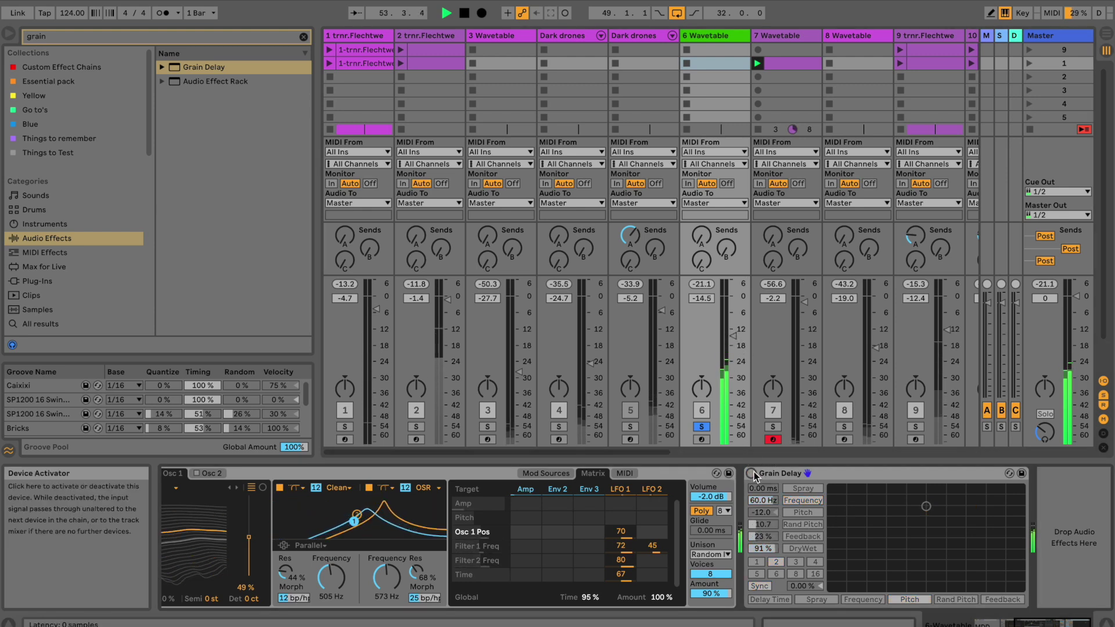
click(766, 538)
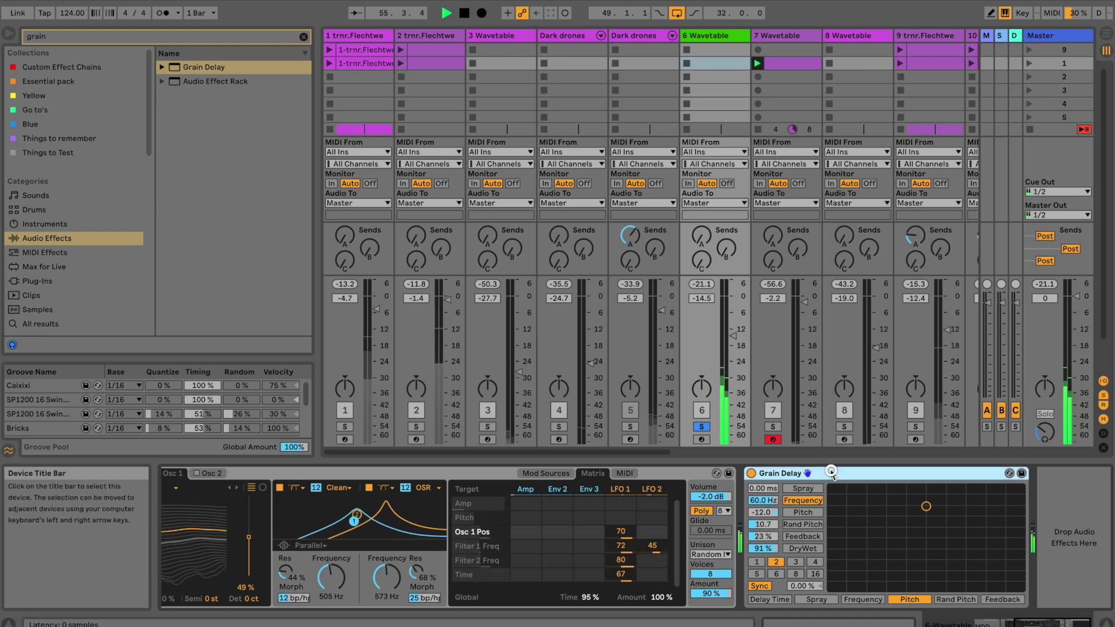
drag(729, 338, 730, 331)
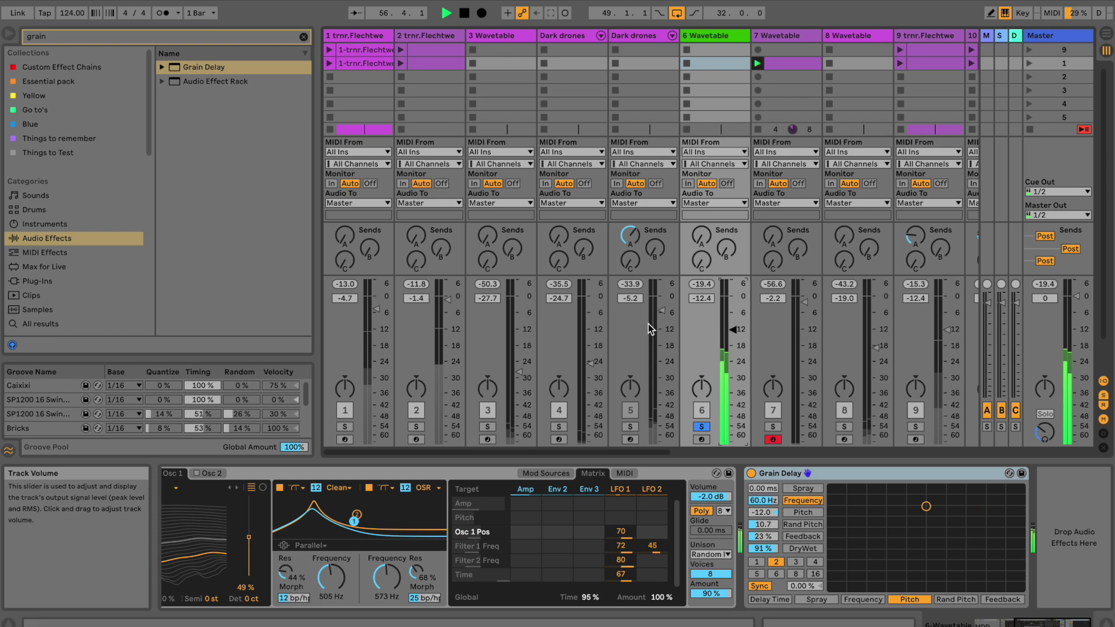
key(space)
Search the audio effects for "eq" and add EQ Eight after the Grain Delay on track 6.
click(304, 37)
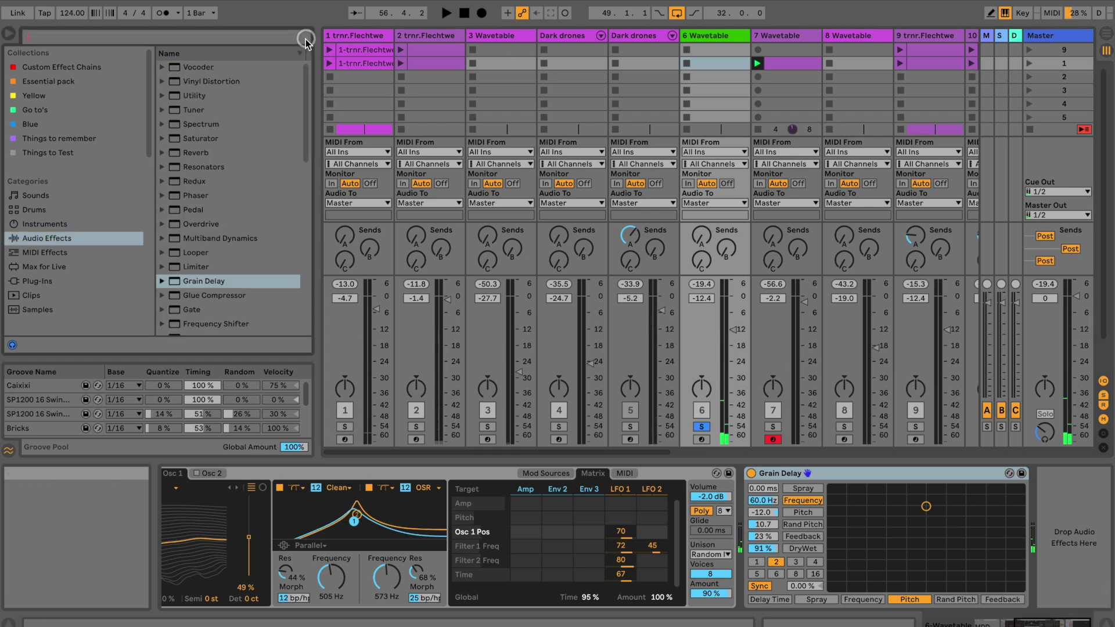
text(eq)
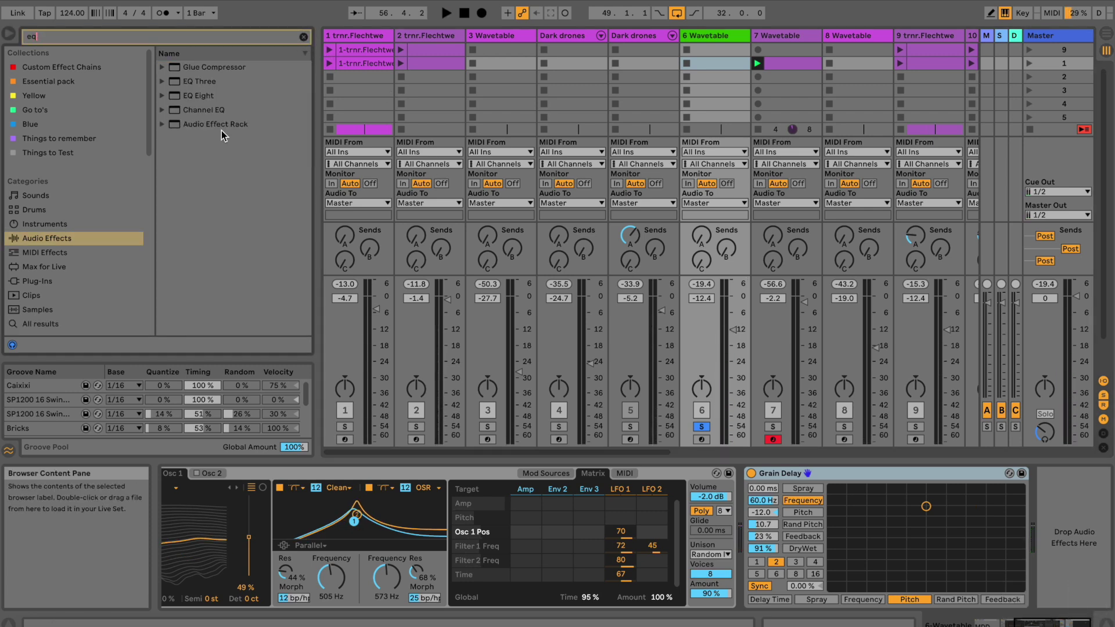
drag(210, 102, 338, 122)
drag(1057, 414, 1072, 528)
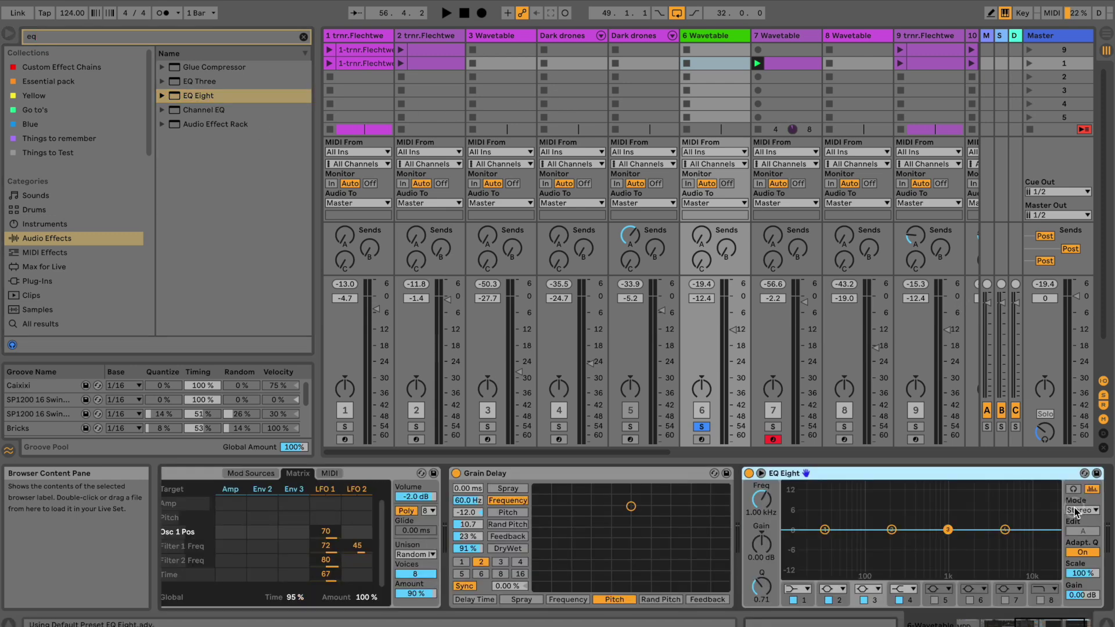
Make EQ Eight's band 1 a low cut at about 116 Hz with Q 0.82, and raise the track 6 volume to -9.6 dB.
click(792, 593)
click(796, 505)
drag(759, 500, 758, 499)
key(space)
drag(733, 329, 726, 320)
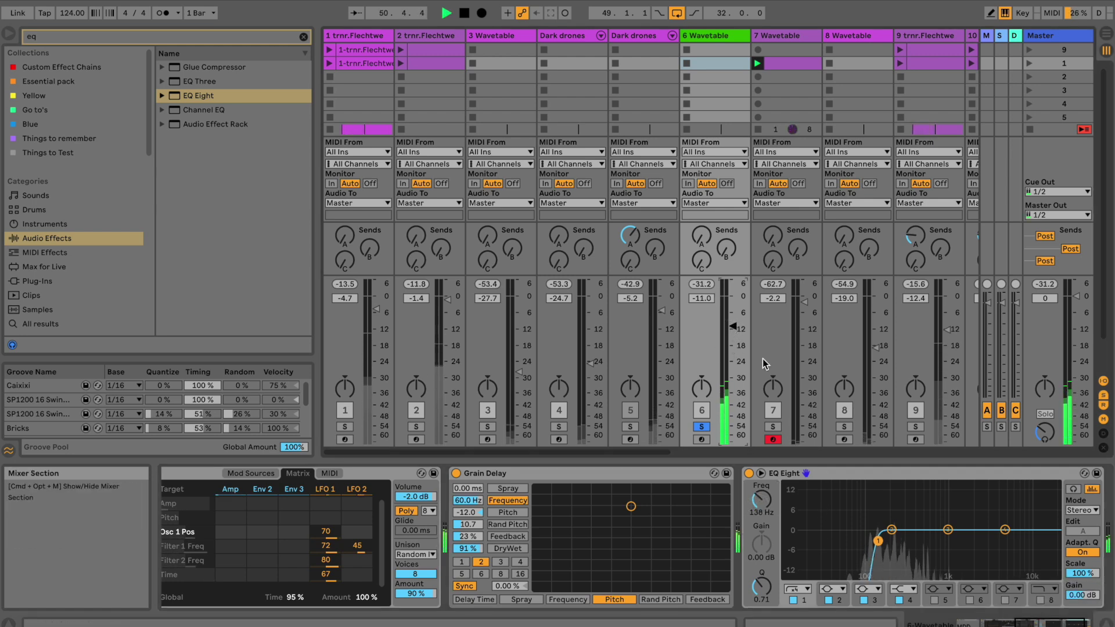
drag(766, 497, 768, 501)
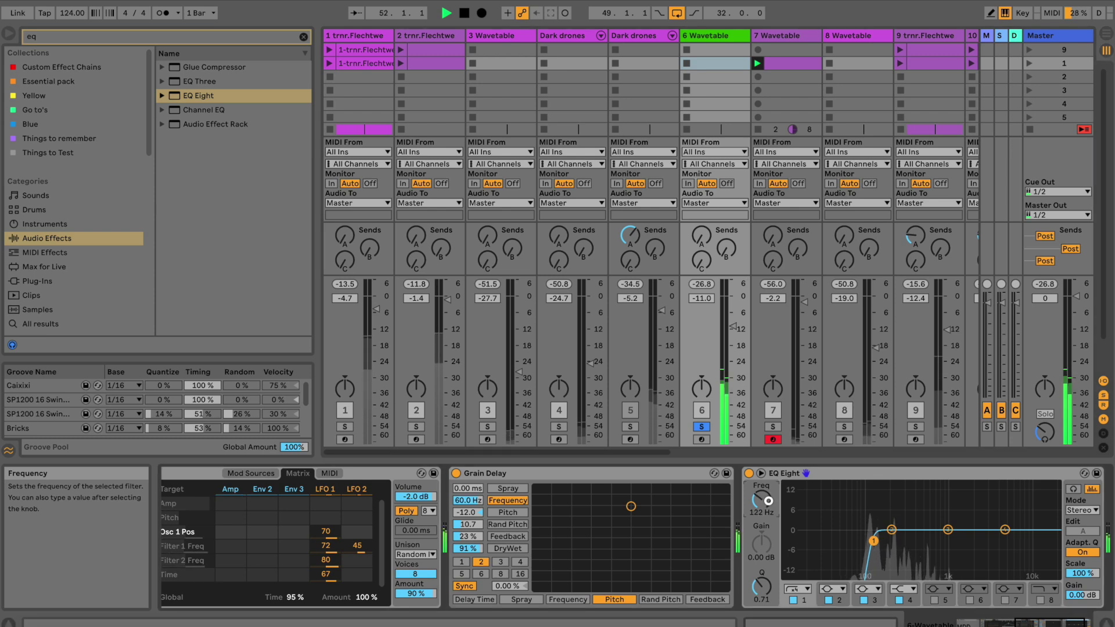
mouse_move(872, 541)
mouse_down()
mouse_move(860, 540)
mouse_move(872, 539)
mouse_up()
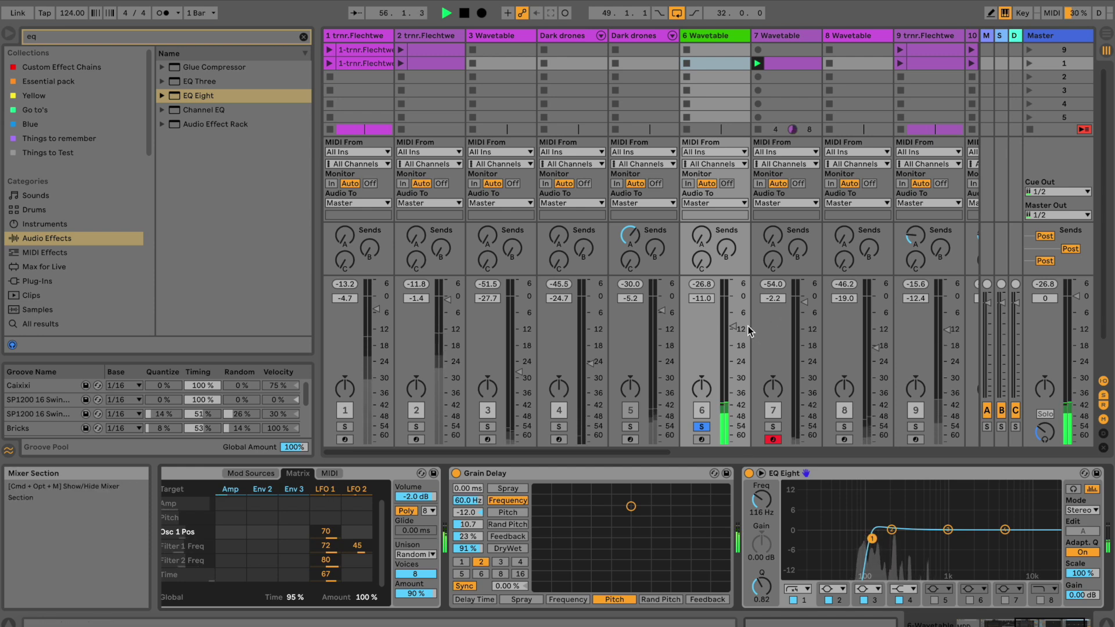
drag(734, 326, 729, 323)
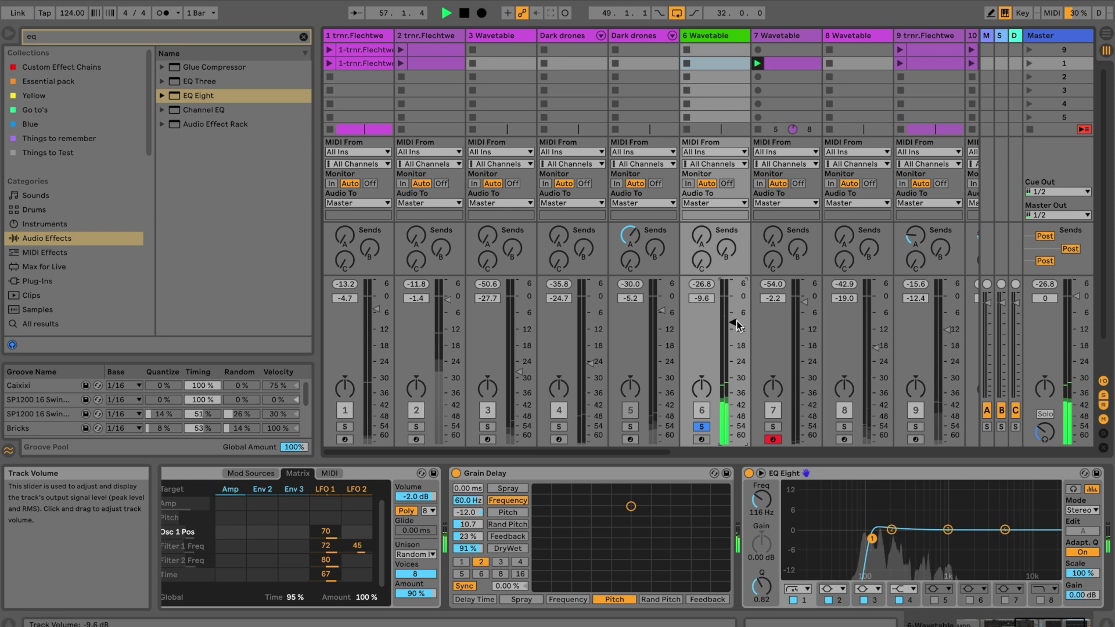
key(space)
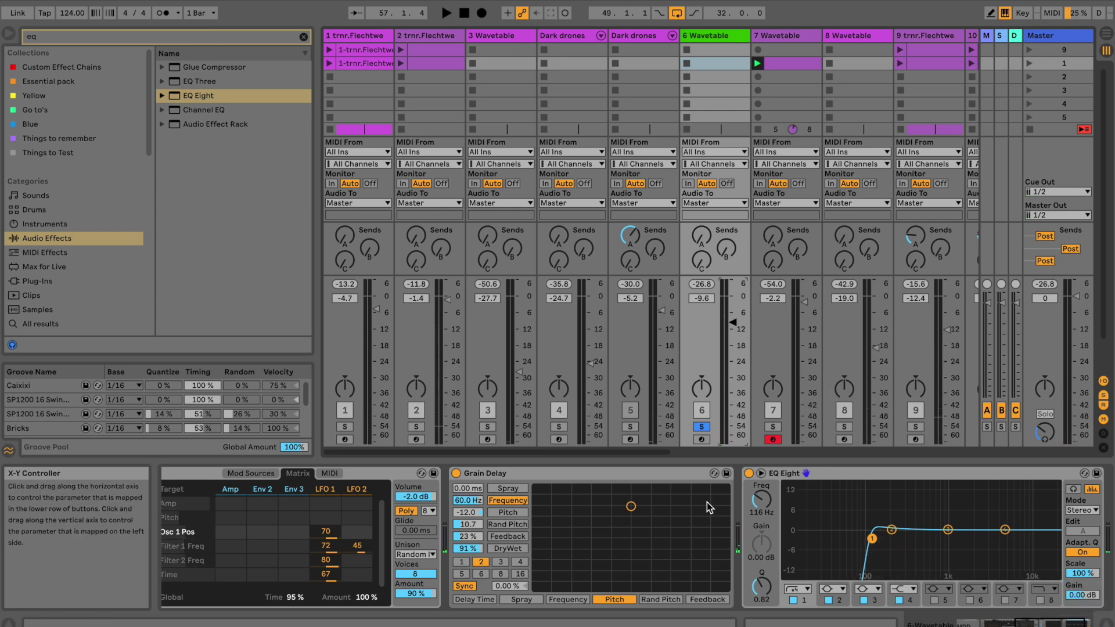
Duplicate the Grain Delay and set the copy to random pitch 21.7, pitch -6.75 and a delay time of 4 beat divisions.
click(685, 474)
key(super+d)
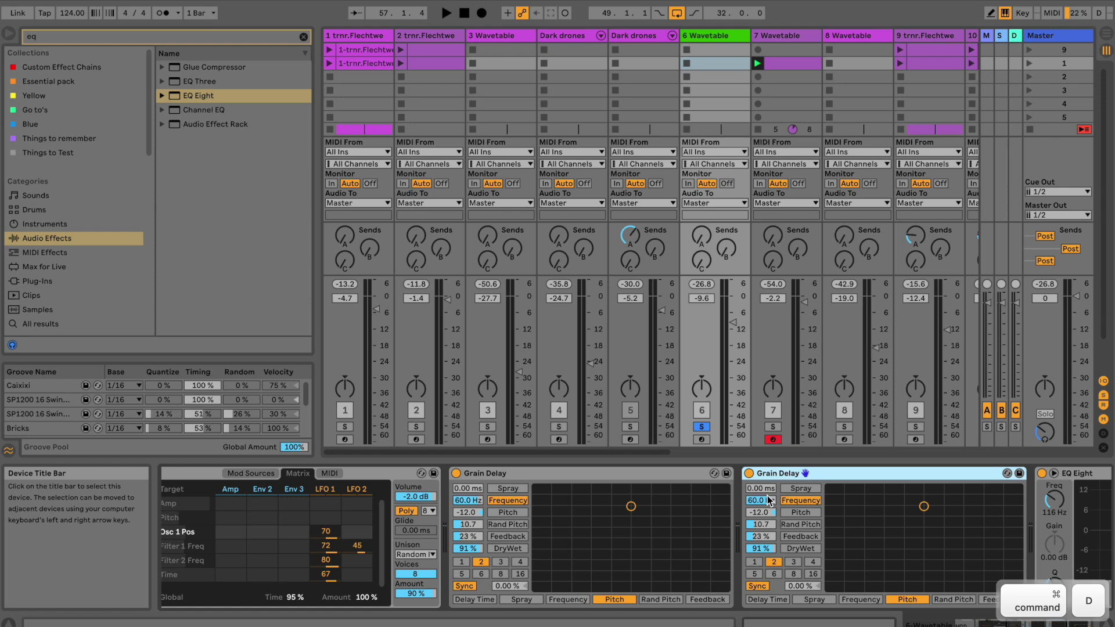
click(763, 524)
drag(763, 525, 758, 509)
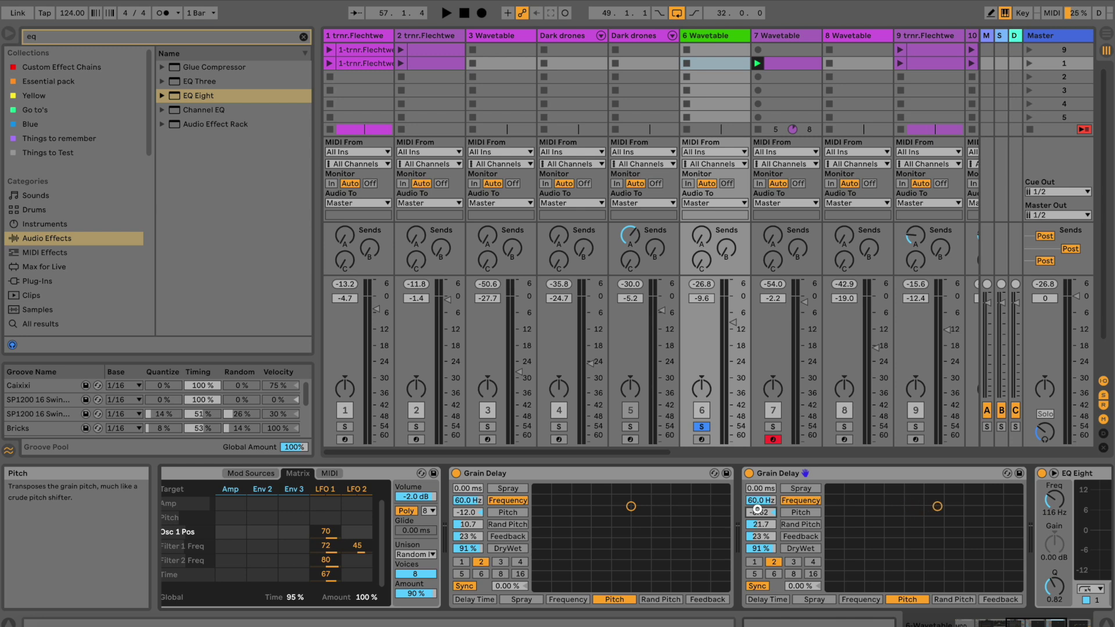
key(space)
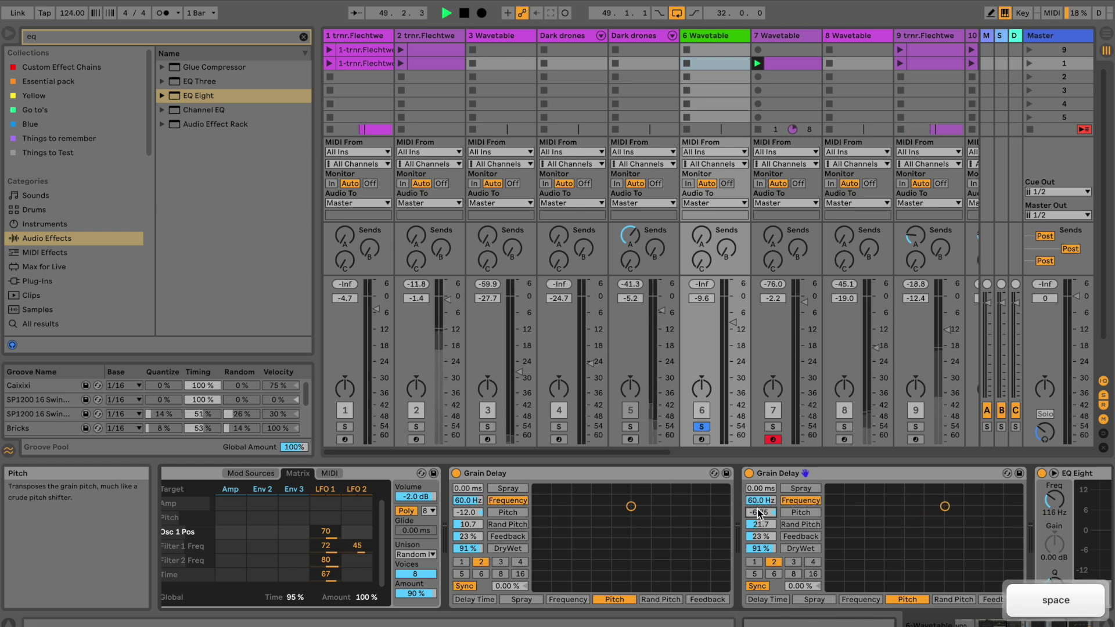
click(813, 562)
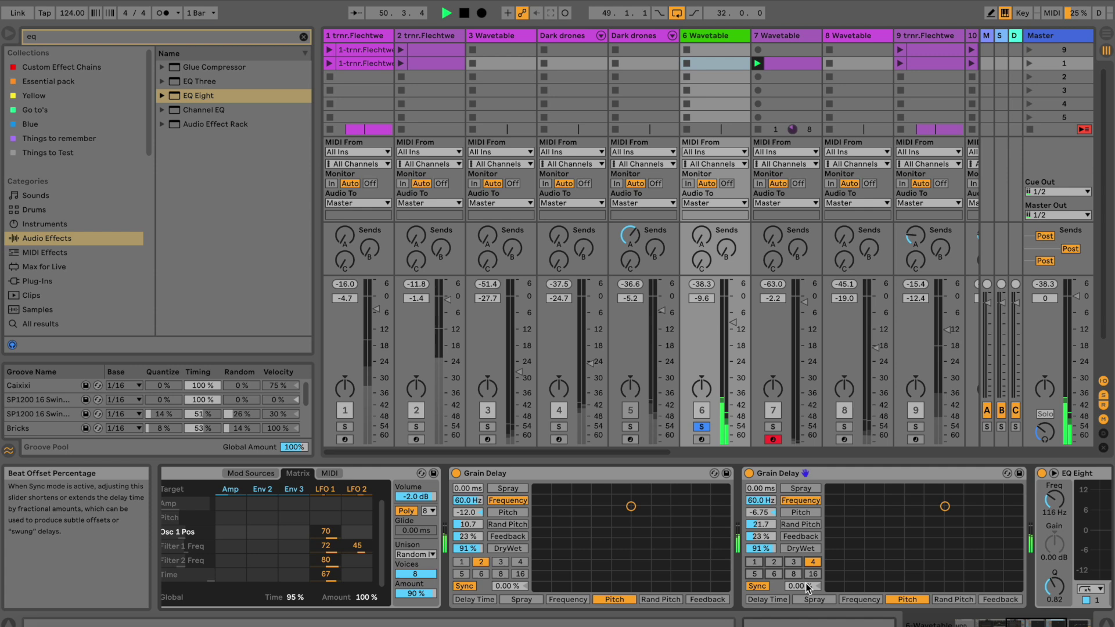
drag(765, 493, 765, 491)
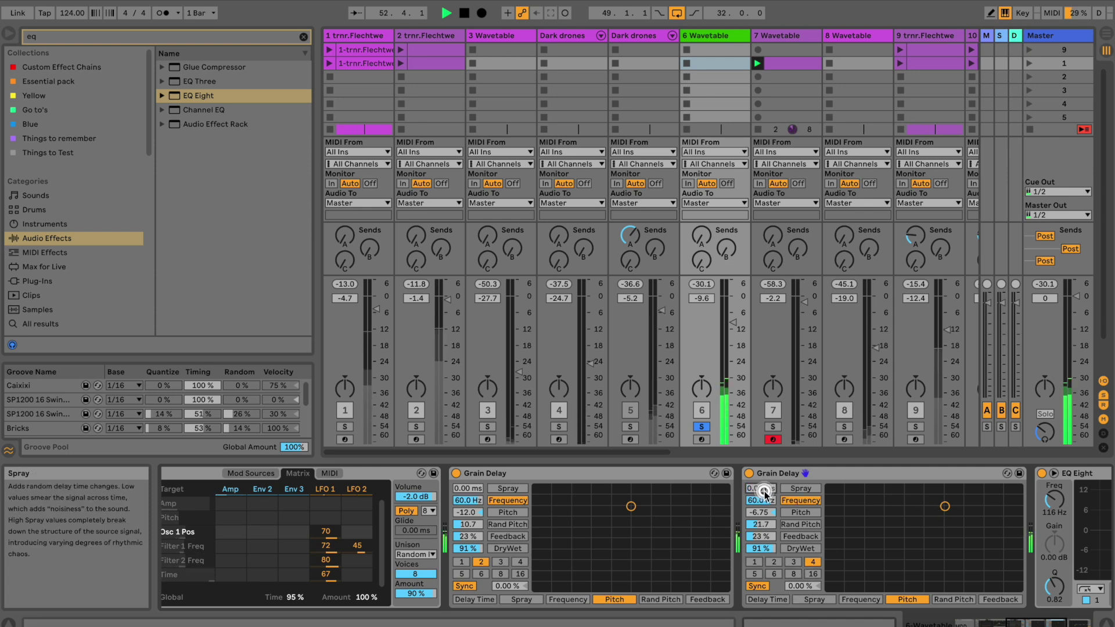
Compare the sound with the second Grain Delay off and on, and raise the track 6 volume to -8 dB.
click(752, 474)
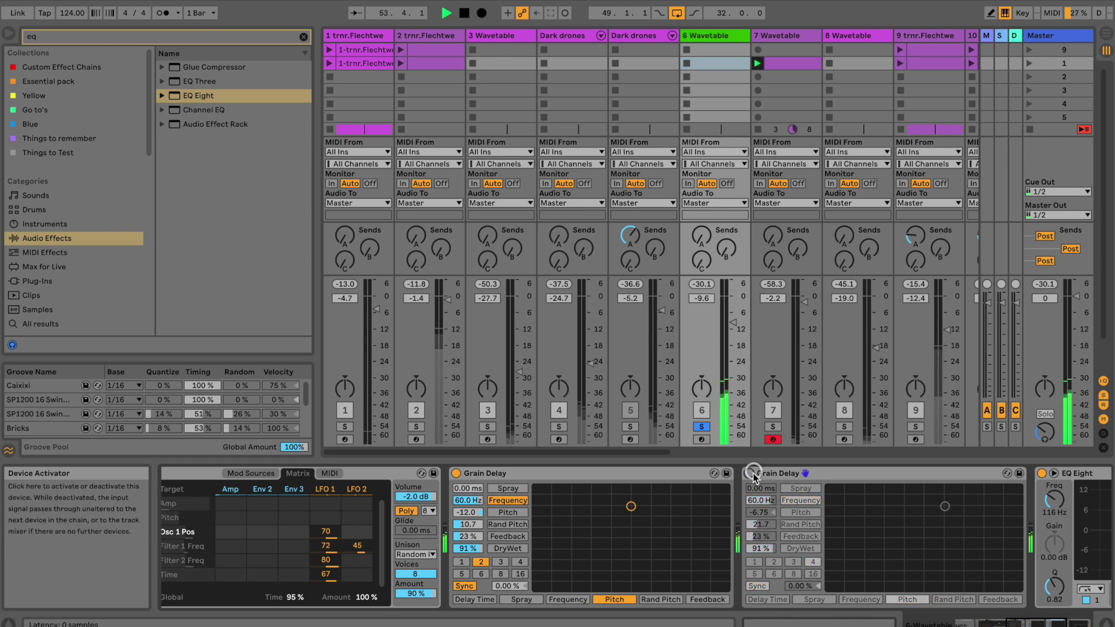
click(752, 474)
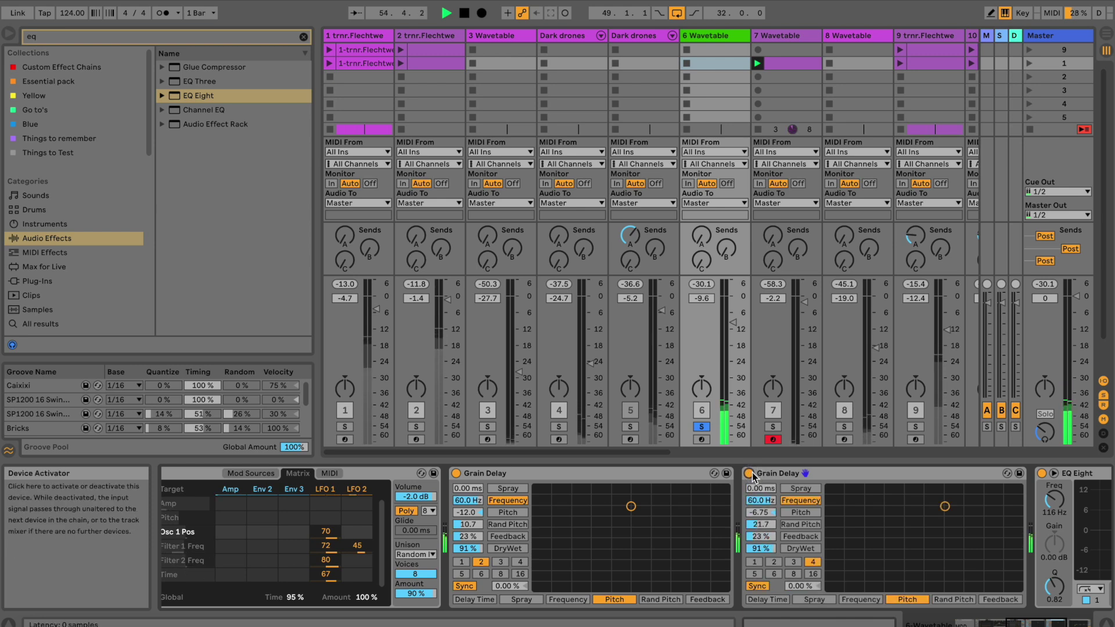
drag(731, 324, 729, 320)
click(775, 473)
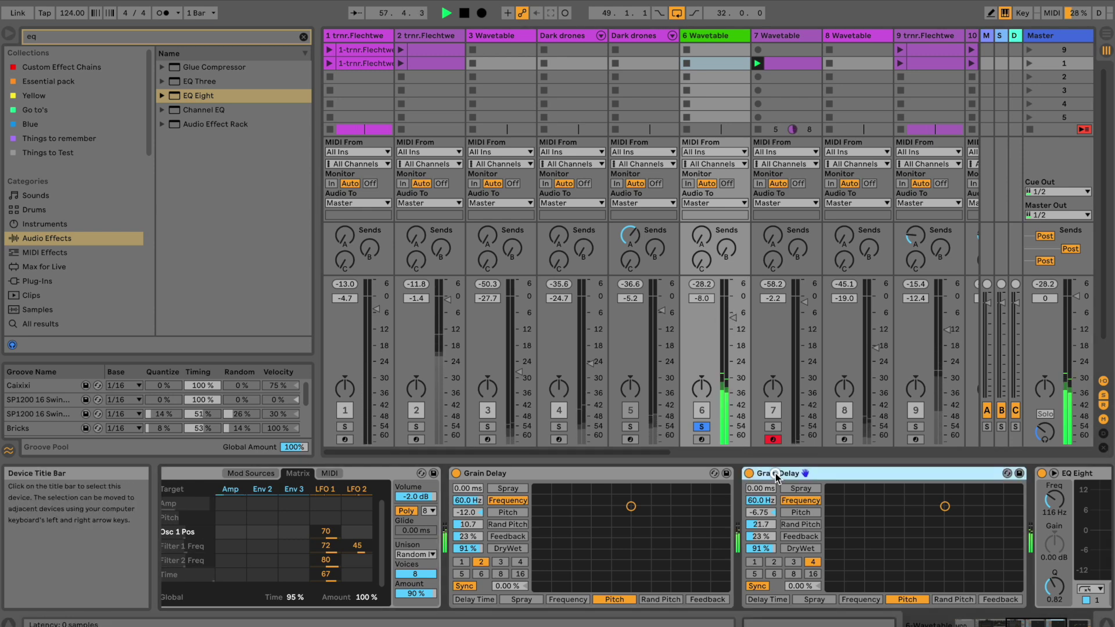
click(637, 476)
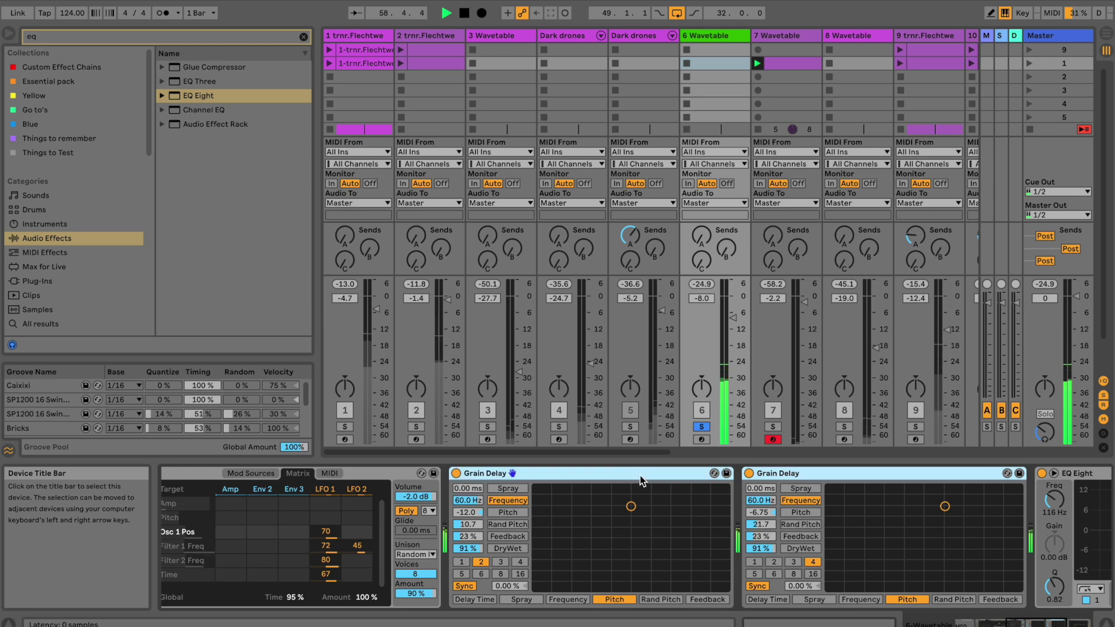
Group the two Grain Delays on track 6 into one rack and compare the sound with the rack off and on.
key(g)
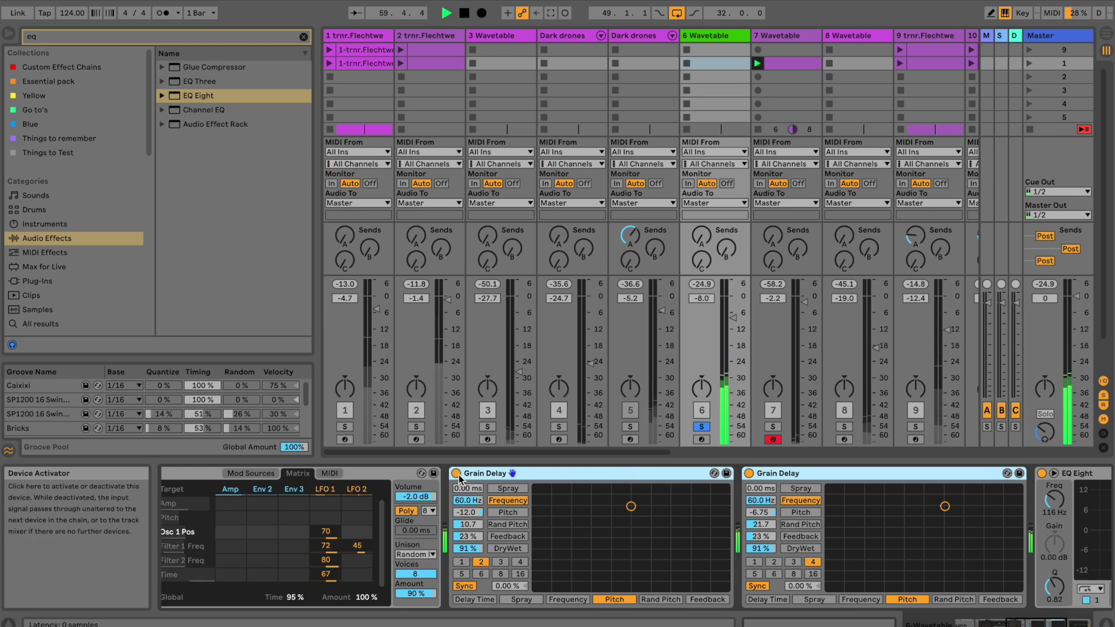
key(super+g)
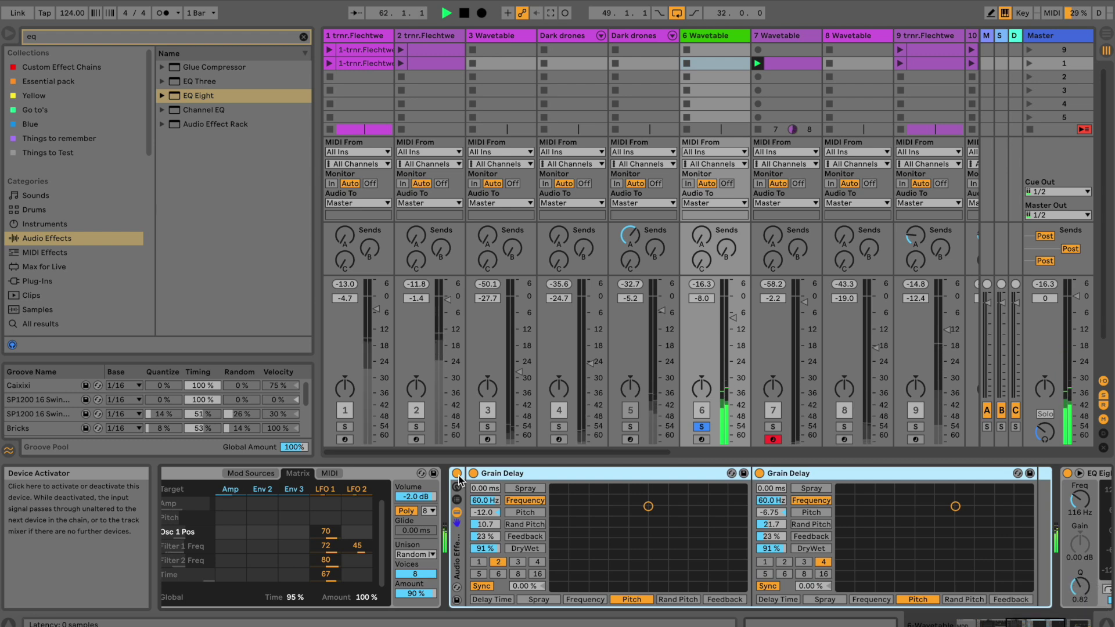
click(458, 474)
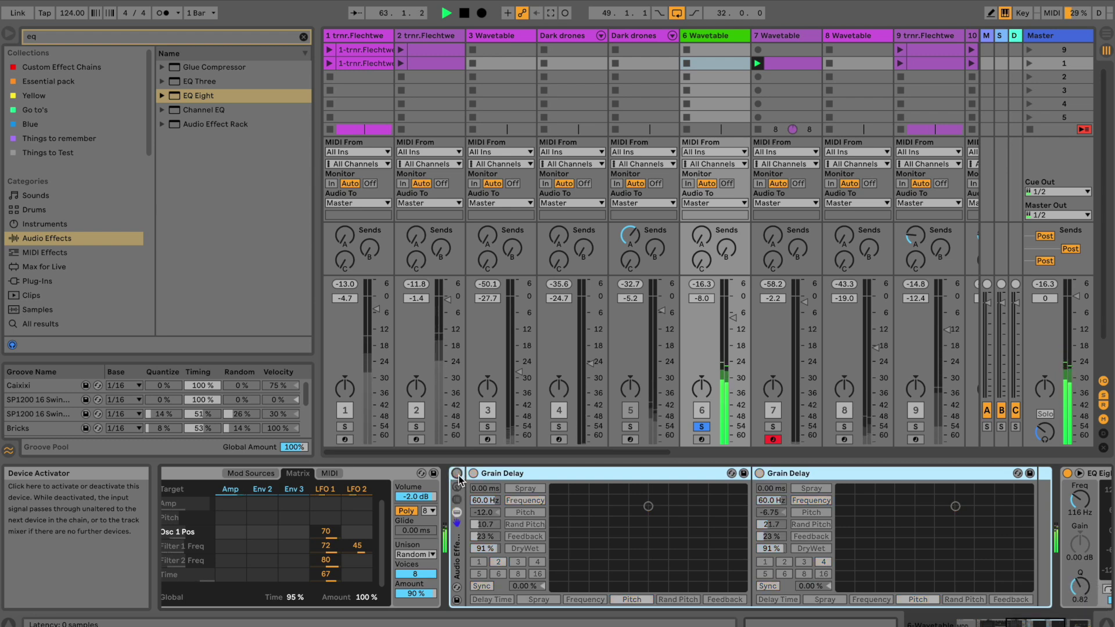
click(457, 474)
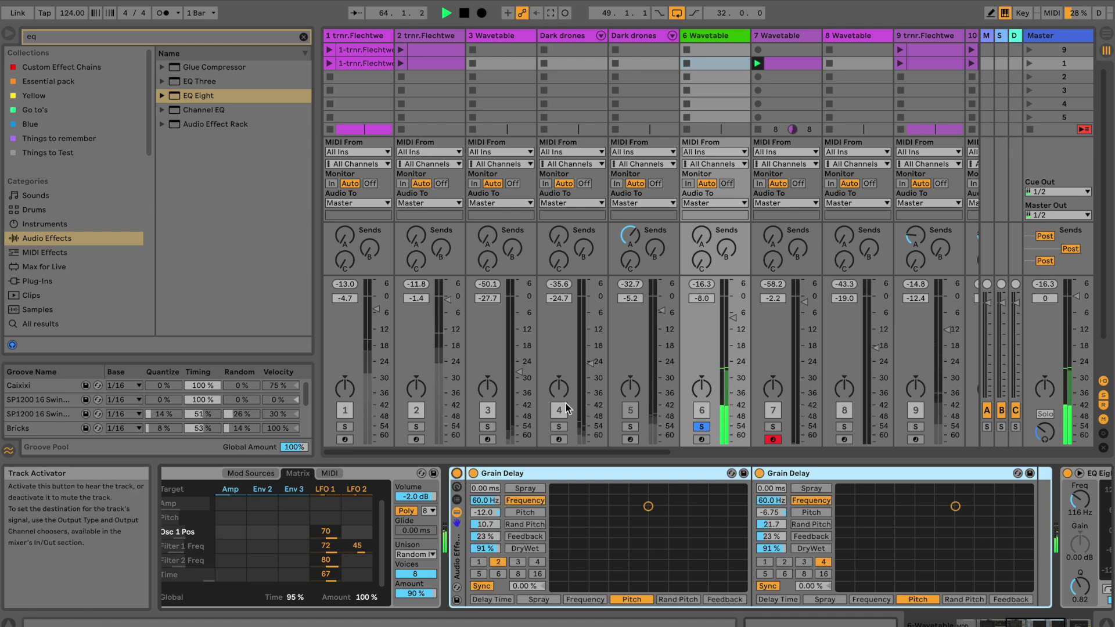
Raise the track 6 volume to -5.5 dB and set the second Grain Delay to pitch -4.57, random pitch 44.2 and frequency 60.3 Hz.
drag(733, 318, 733, 312)
scroll(639, 540, right, 3)
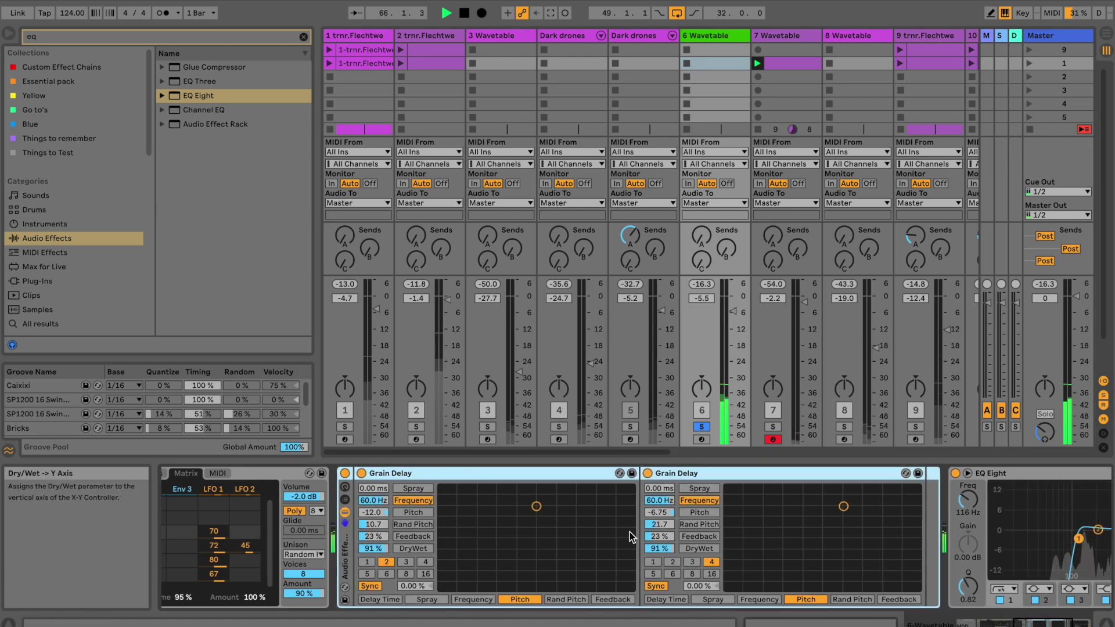
click(655, 514)
text(-12)
drag(659, 526, 658, 521)
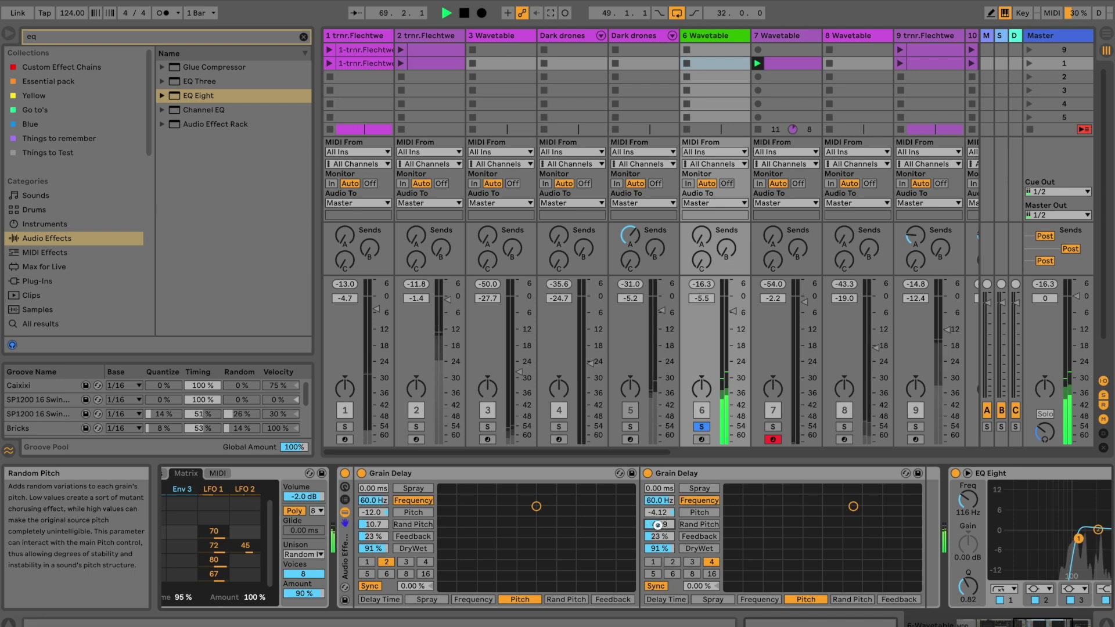
drag(658, 526, 797, 506)
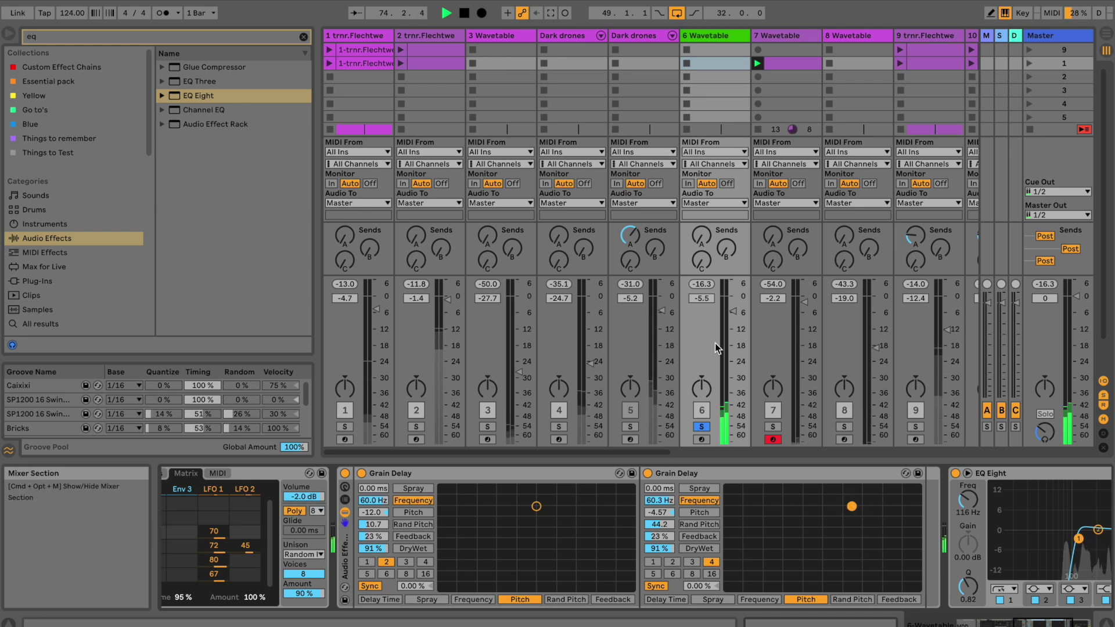
Unsolo track 6 and balance it against the full mix at a volume of -10 dB.
drag(730, 314, 730, 312)
key(space)
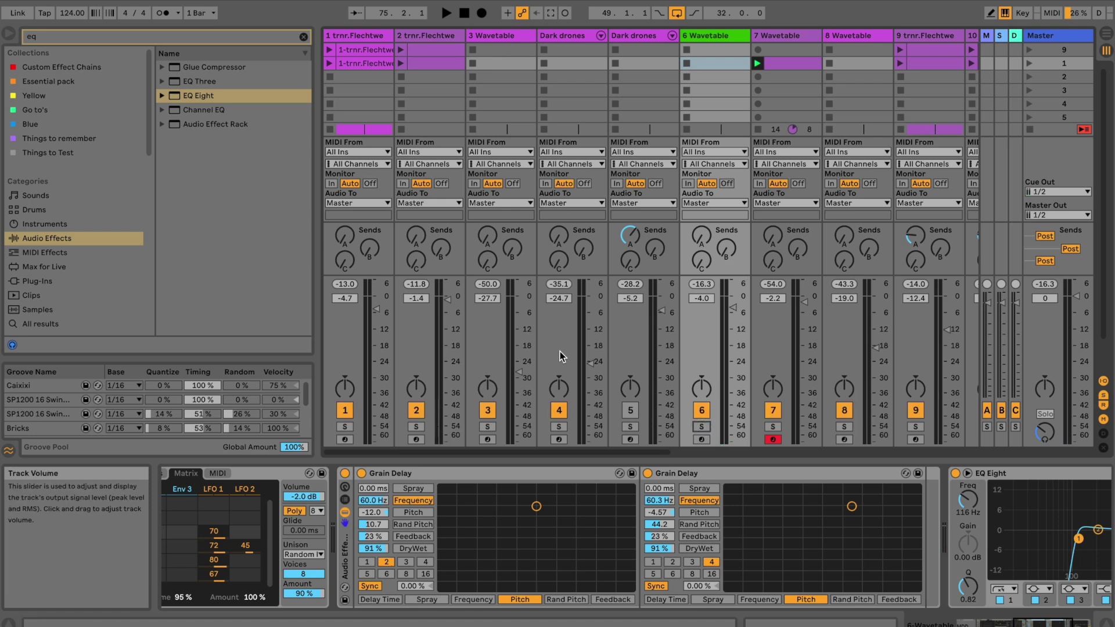
drag(735, 308, 729, 309)
key(space)
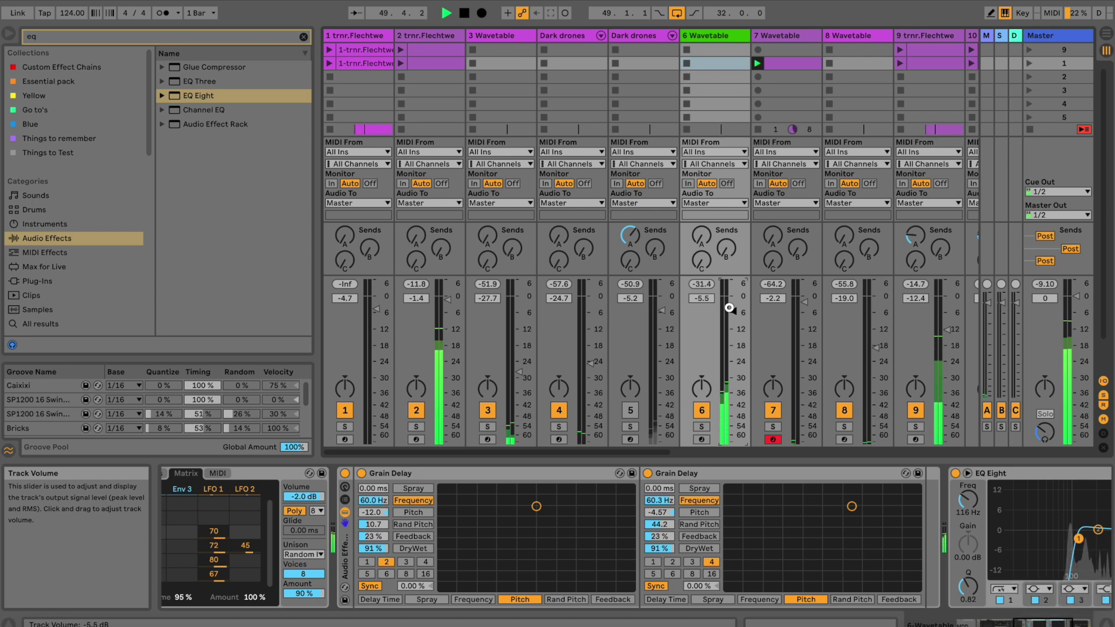
drag(730, 308, 737, 323)
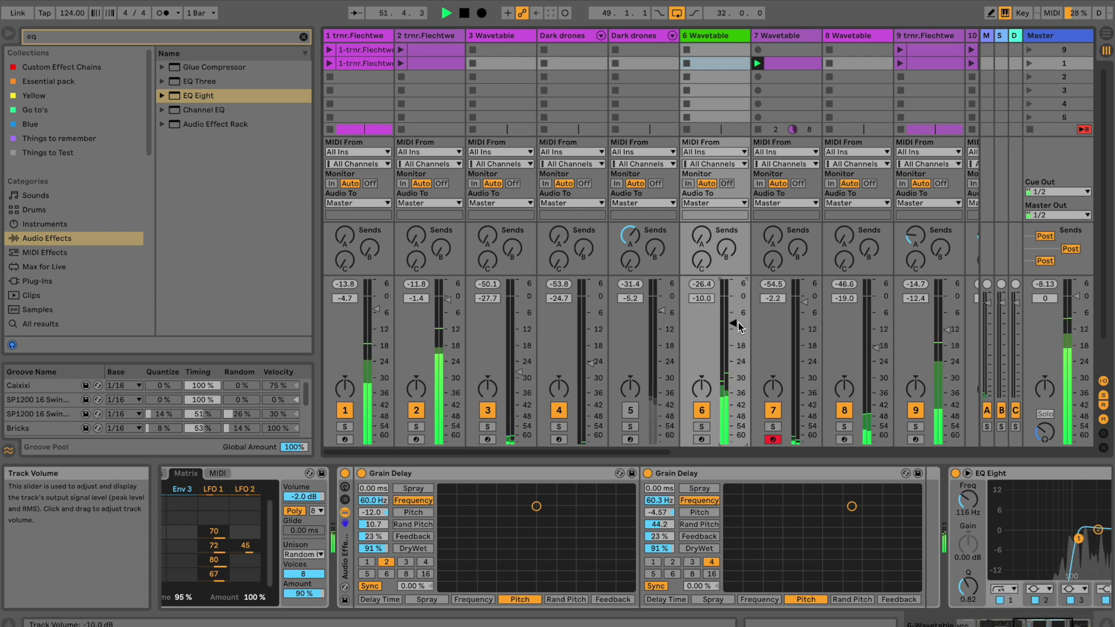
Set the filter routing in track 6's Wavetable to Split.
click(999, 624)
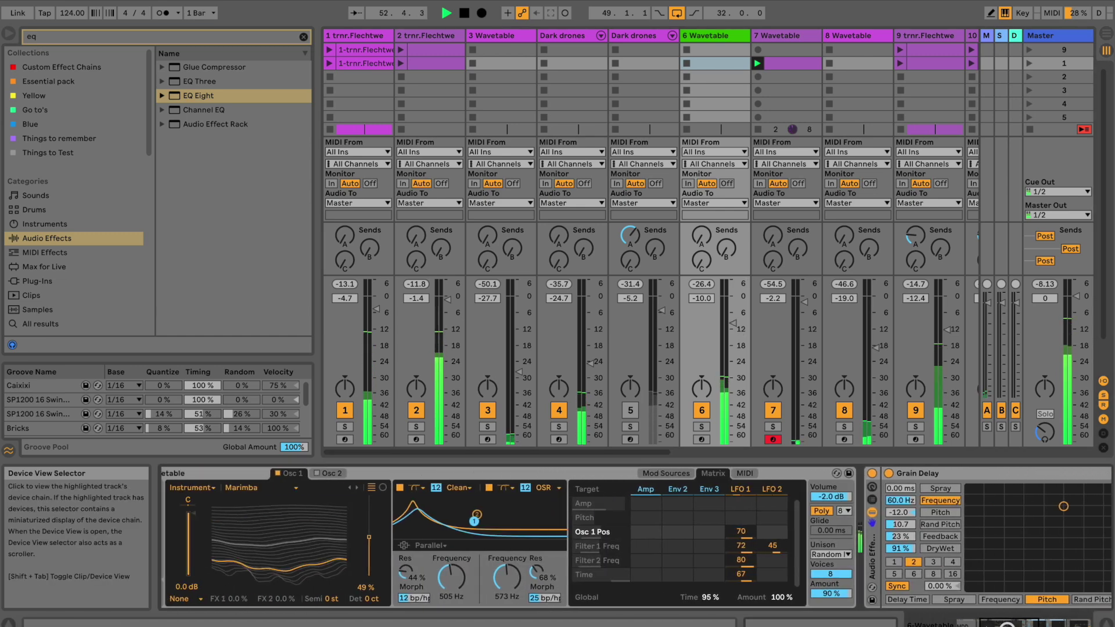
click(423, 546)
click(424, 578)
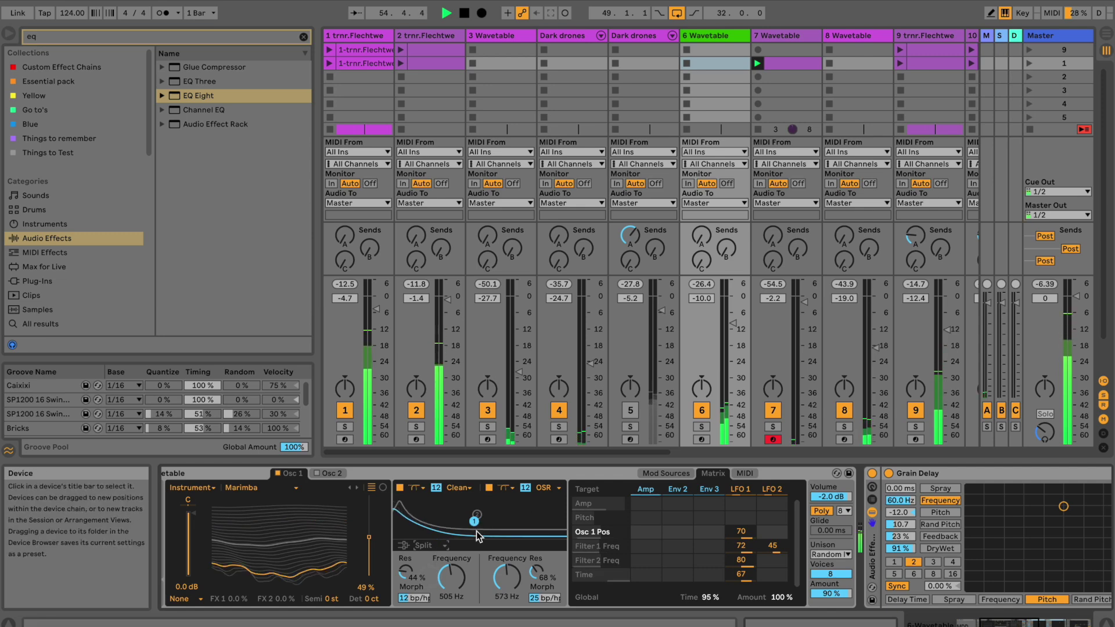
Set the Snake gates direction to forwards, shift the note range higher and randomize the notes.
scroll(335, 492, left, 5)
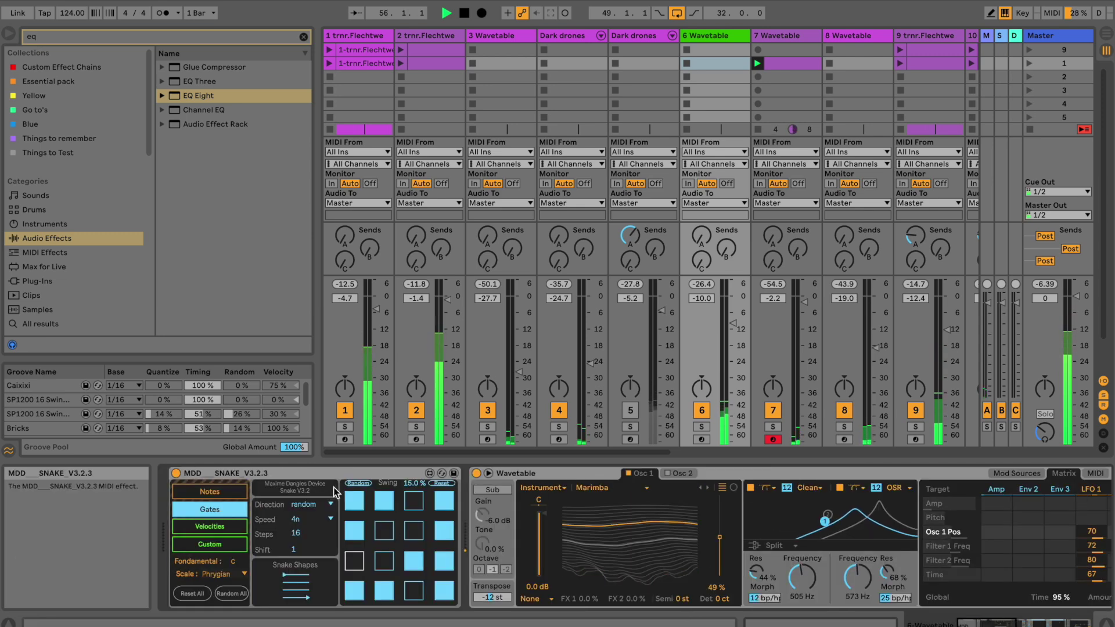
click(303, 504)
click(306, 516)
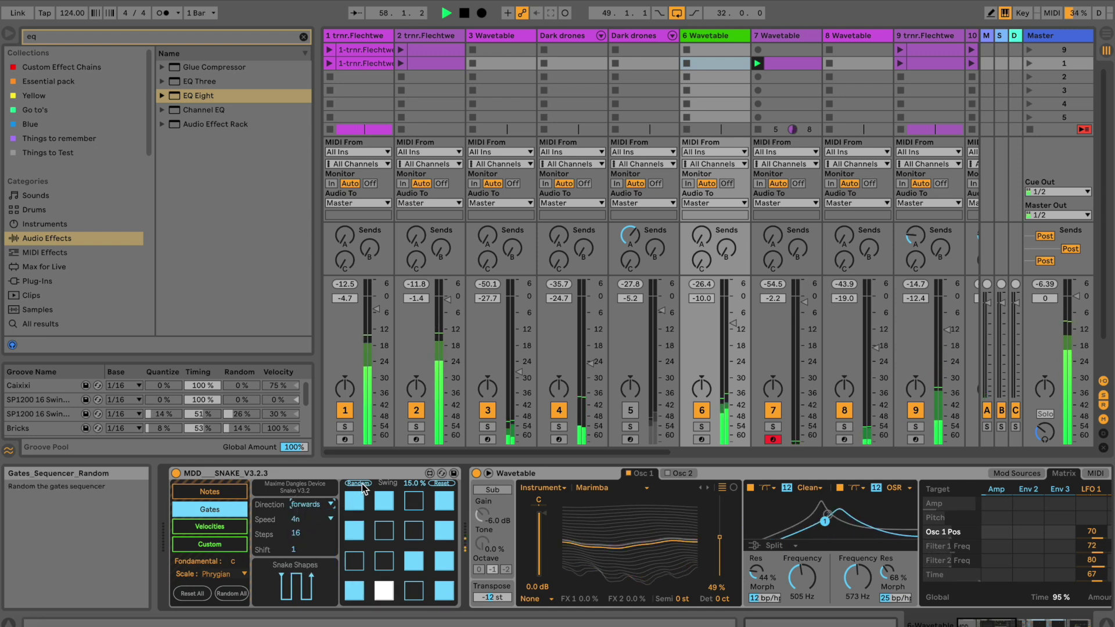
click(209, 492)
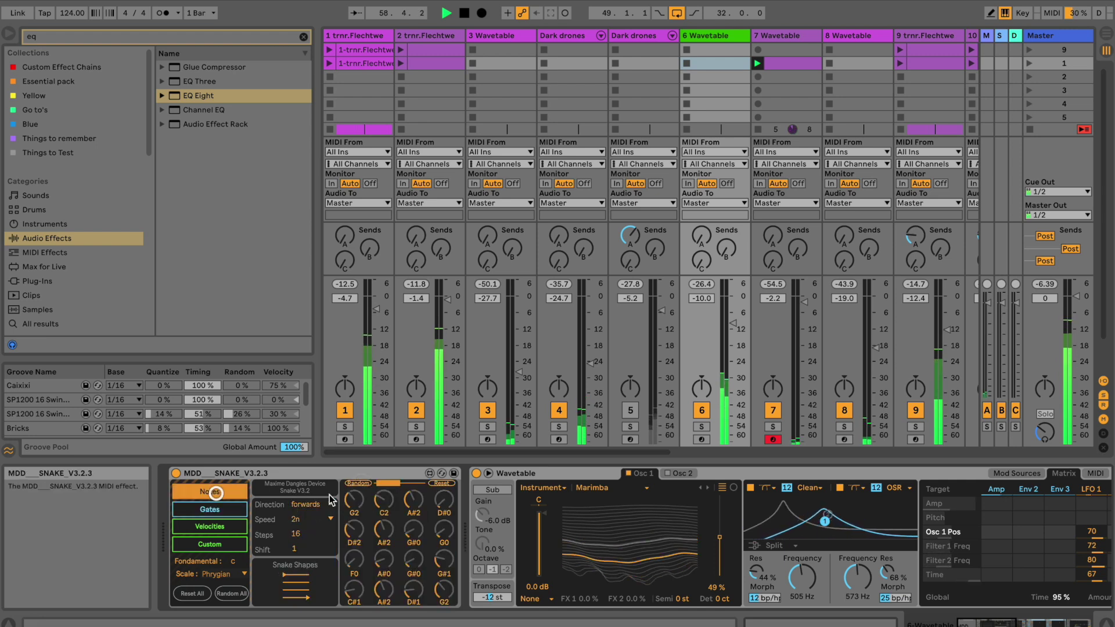
drag(397, 484, 407, 484)
click(357, 484)
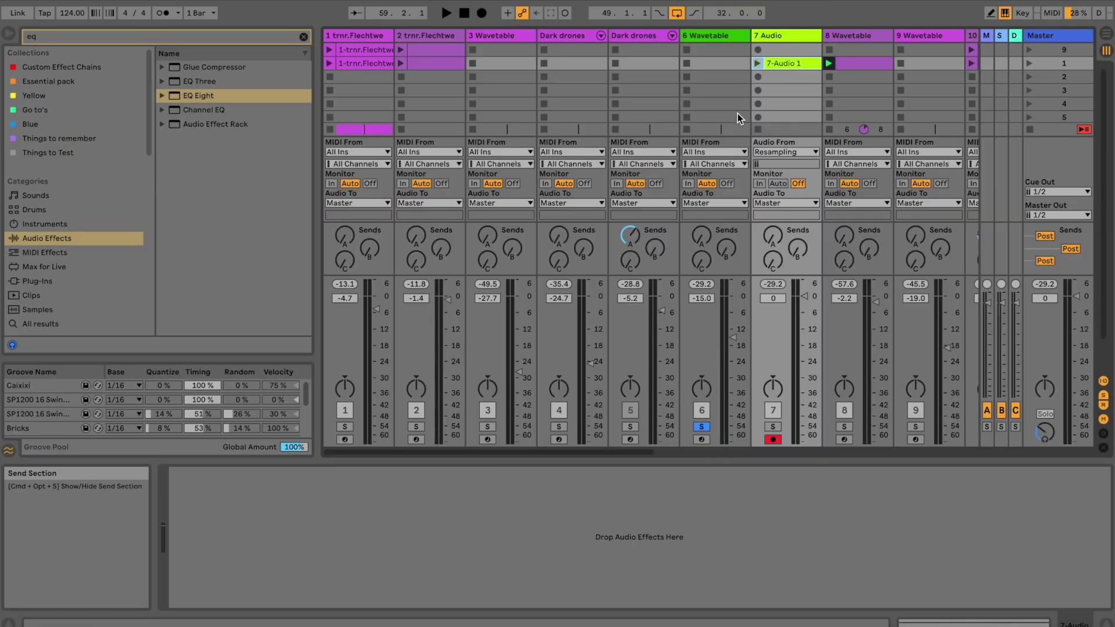
Switch oscillator 2 of track 6's Wavetable to the Swept Noise wavetable from the Noise category and restart playback.
click(733, 38)
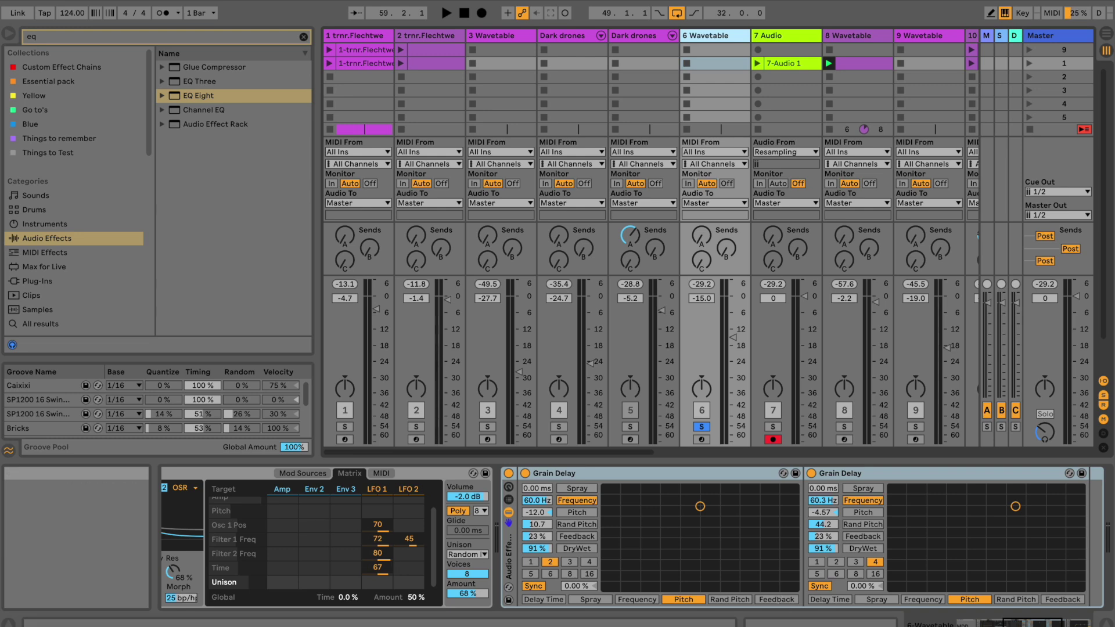
scroll(871, 581, left, 5)
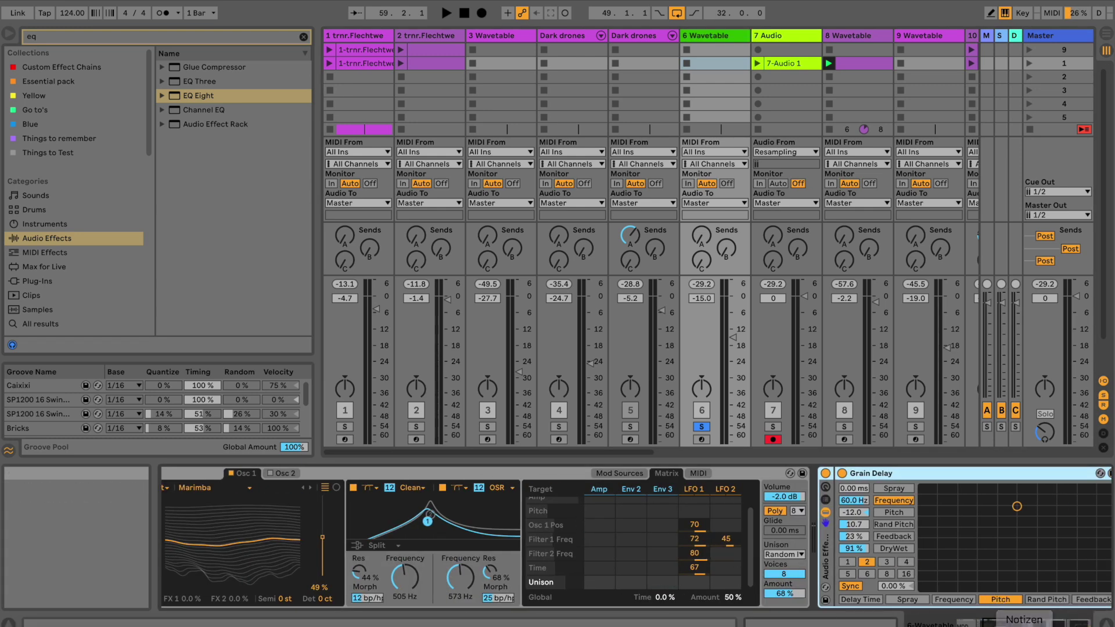
scroll(696, 552, left, 5)
key(space)
click(543, 488)
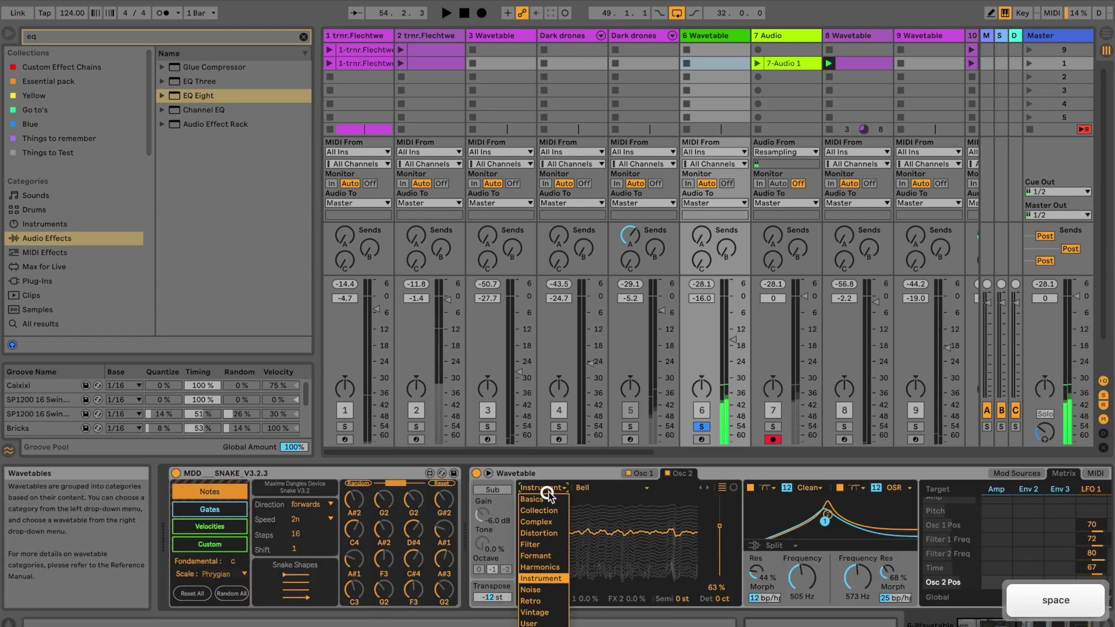
click(545, 590)
key(space)
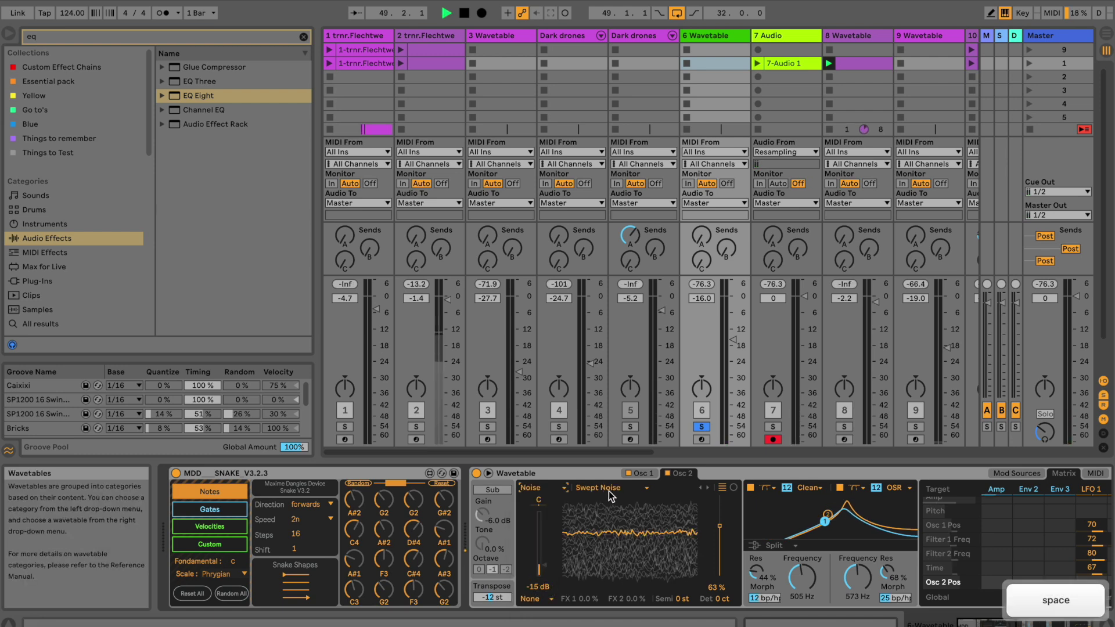
Set oscillator 2's gain to -21 dB, its wave position to 33% and its detune to -10 ct.
drag(539, 574, 525, 571)
drag(706, 509, 719, 560)
click(721, 602)
drag(721, 601, 720, 609)
Apply the Fm effect to oscillator 2 with tune 53% and amount 20%, and set its gain to -26 dB and wave position to 53%.
click(532, 599)
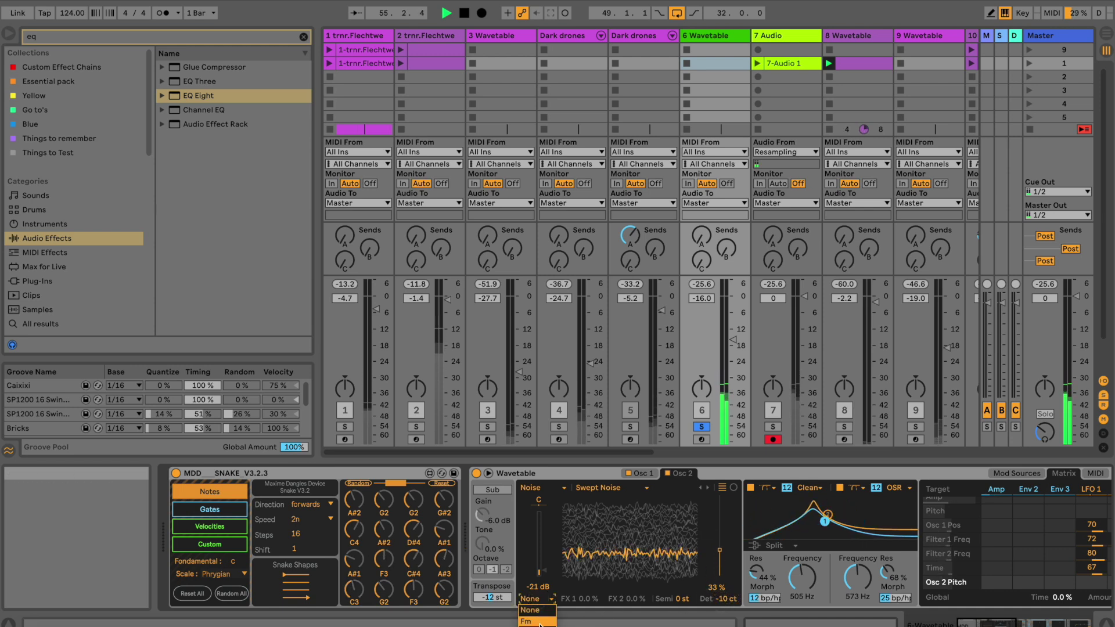
click(538, 622)
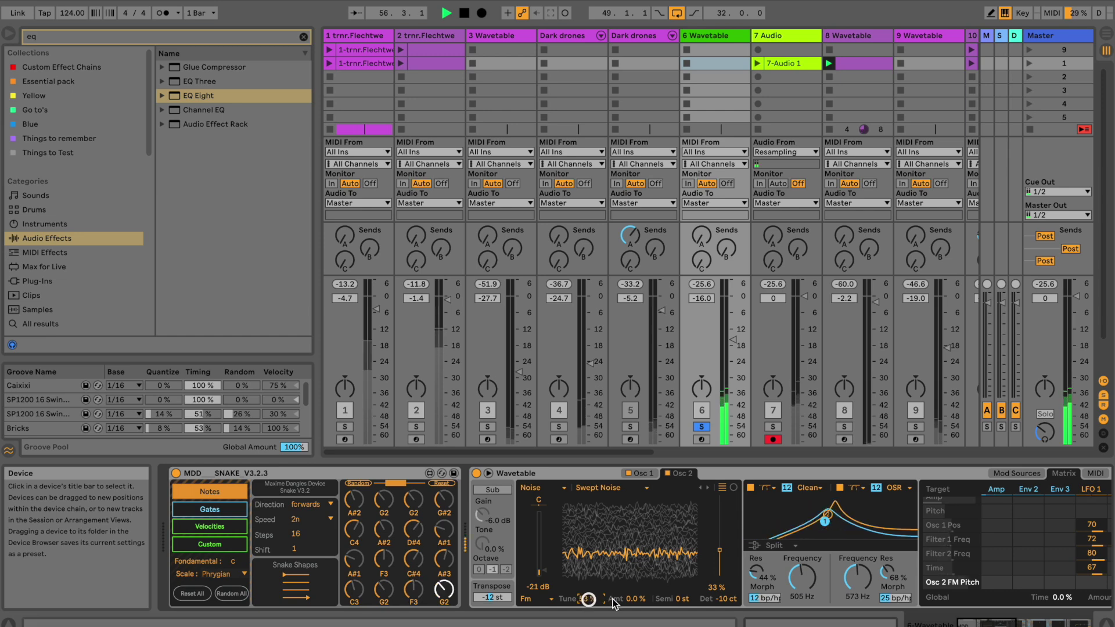
drag(632, 599, 632, 583)
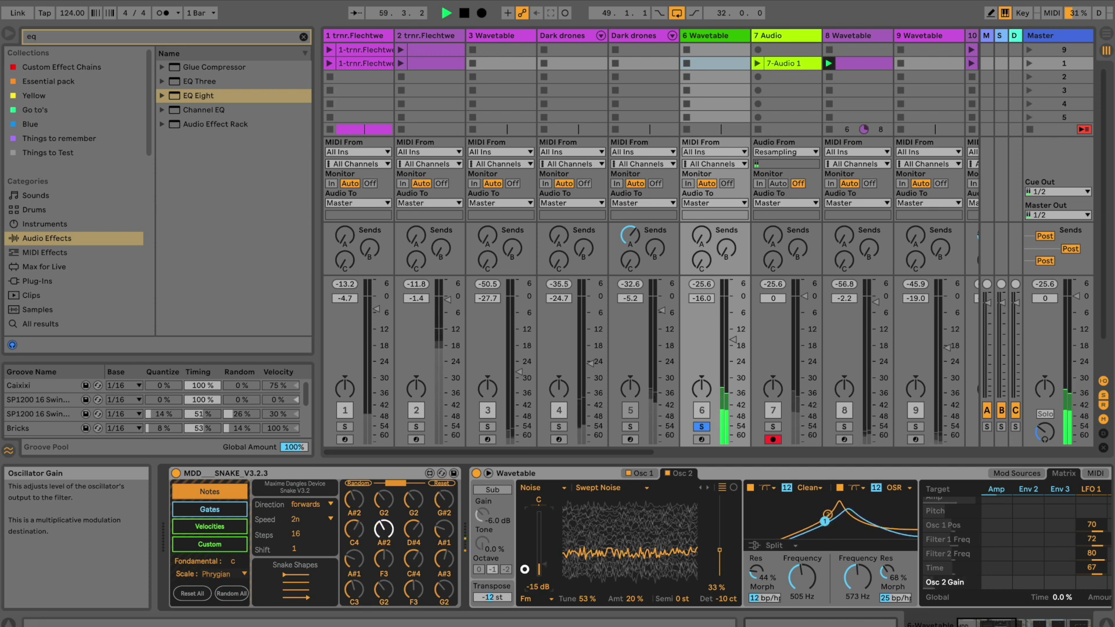
mouse_move(707, 552)
mouse_down()
mouse_move(707, 535)
mouse_move(706, 559)
mouse_up()
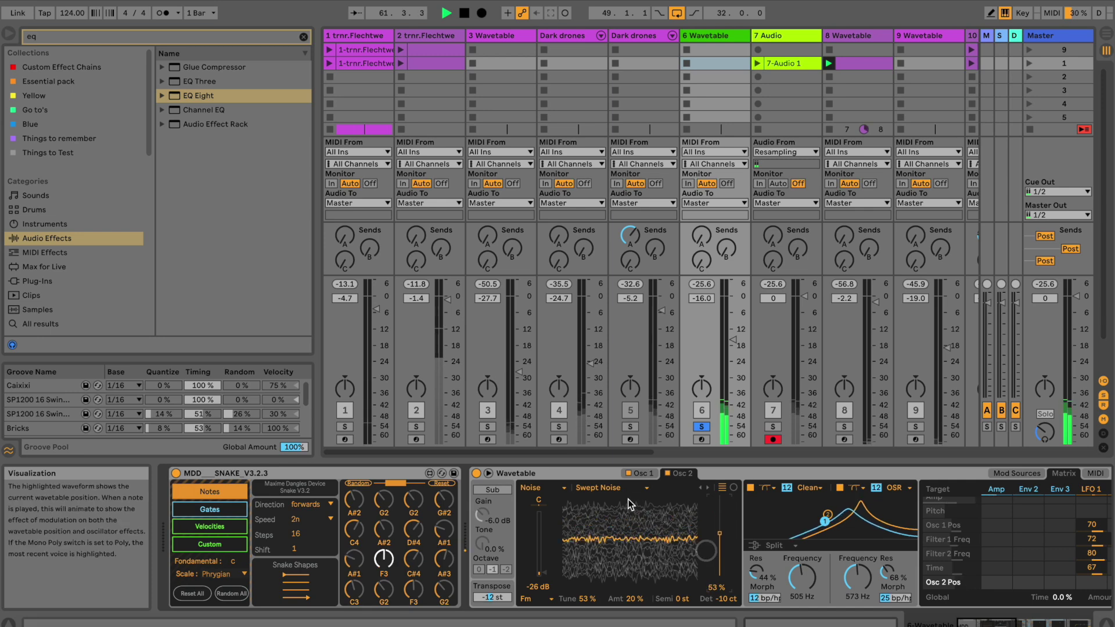
Try the Dizzy and Junk 1 noise wavetables on oscillator 2.
click(621, 488)
click(609, 481)
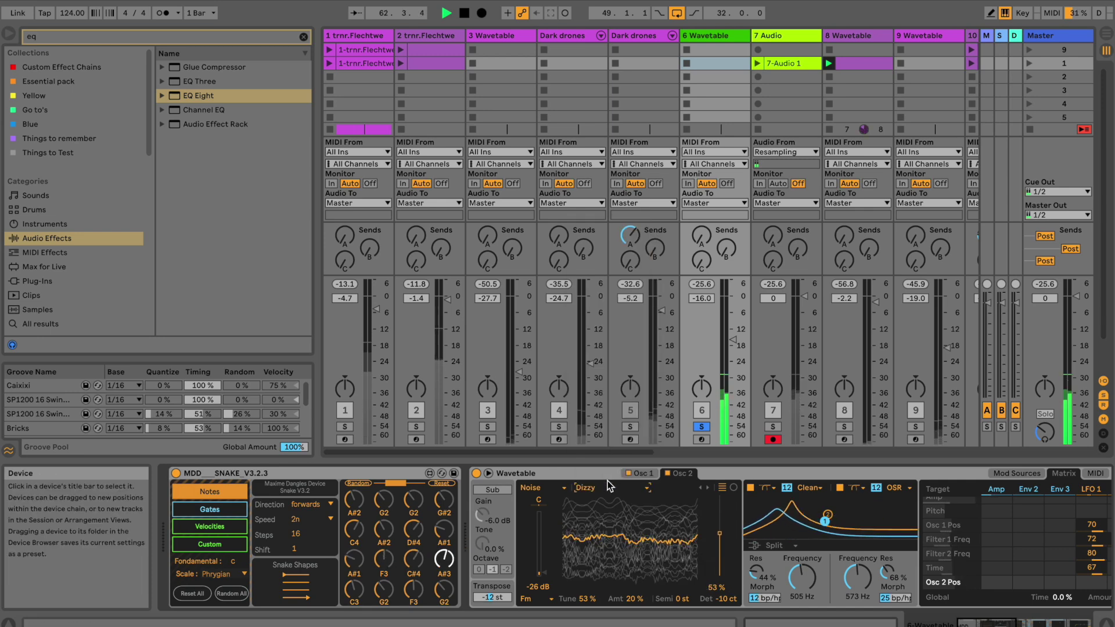
key(Up)
key(Up)
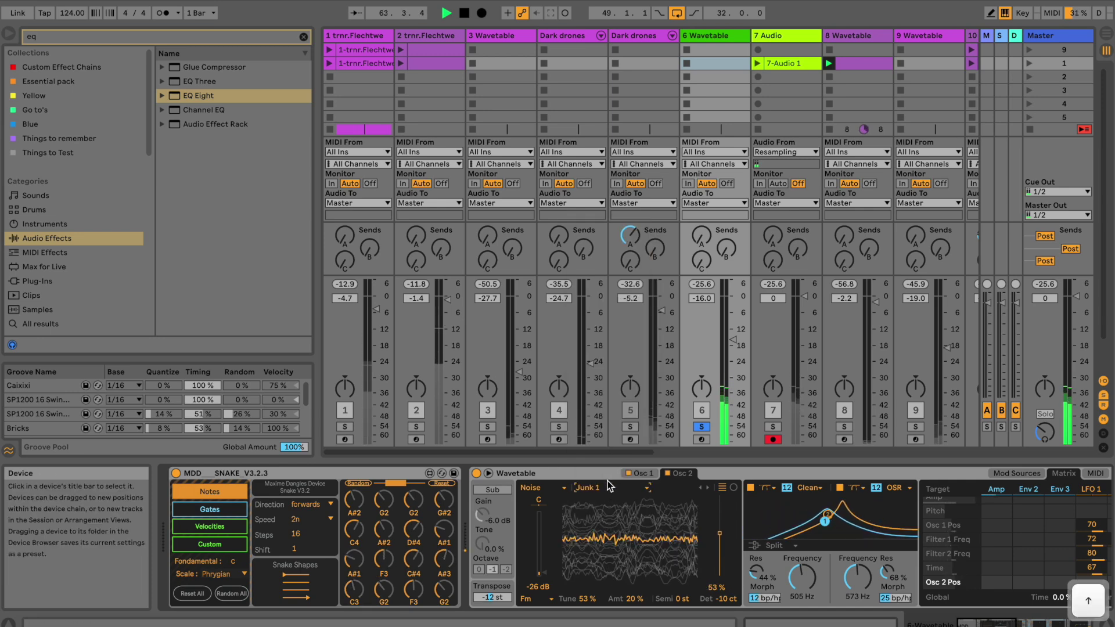
Unsolo track 6 and lower its volume to -17.6 dB.
click(700, 427)
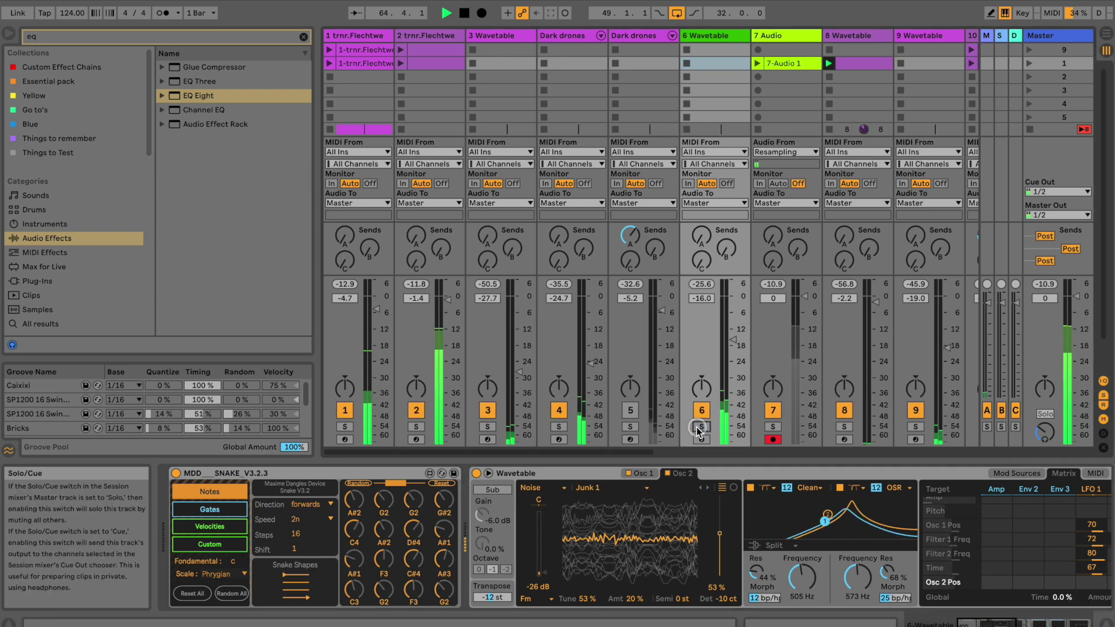
click(729, 340)
drag(729, 339, 729, 348)
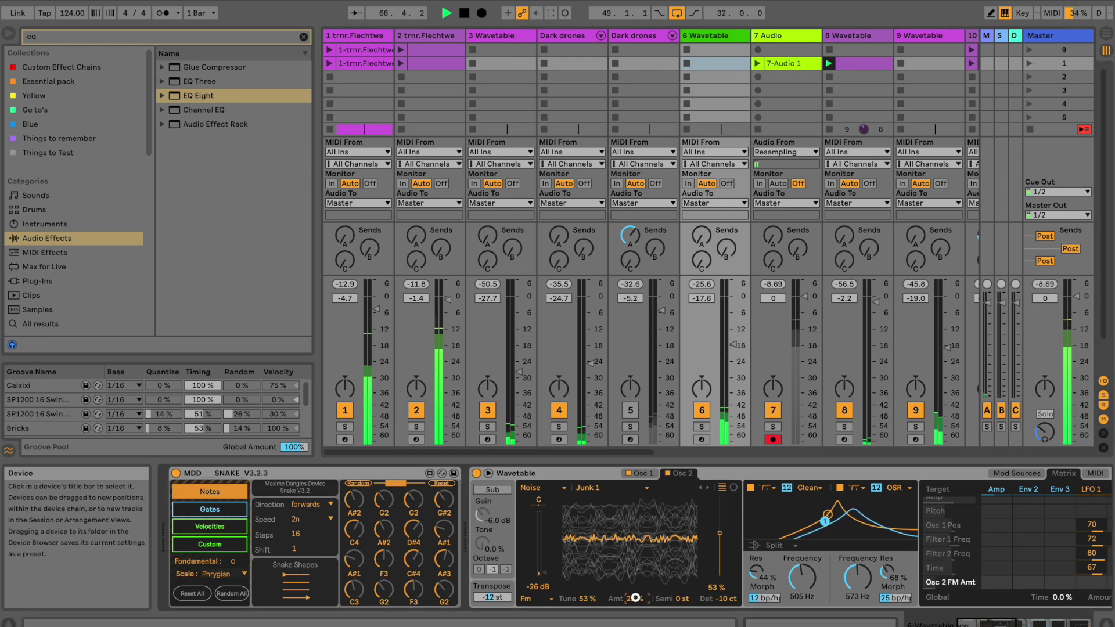
Set oscillator 2's FM amount to 27%, tune to 73% and gain to -18 dB, and solo track 6 with oscillator 2 off.
drag(596, 598, 610, 601)
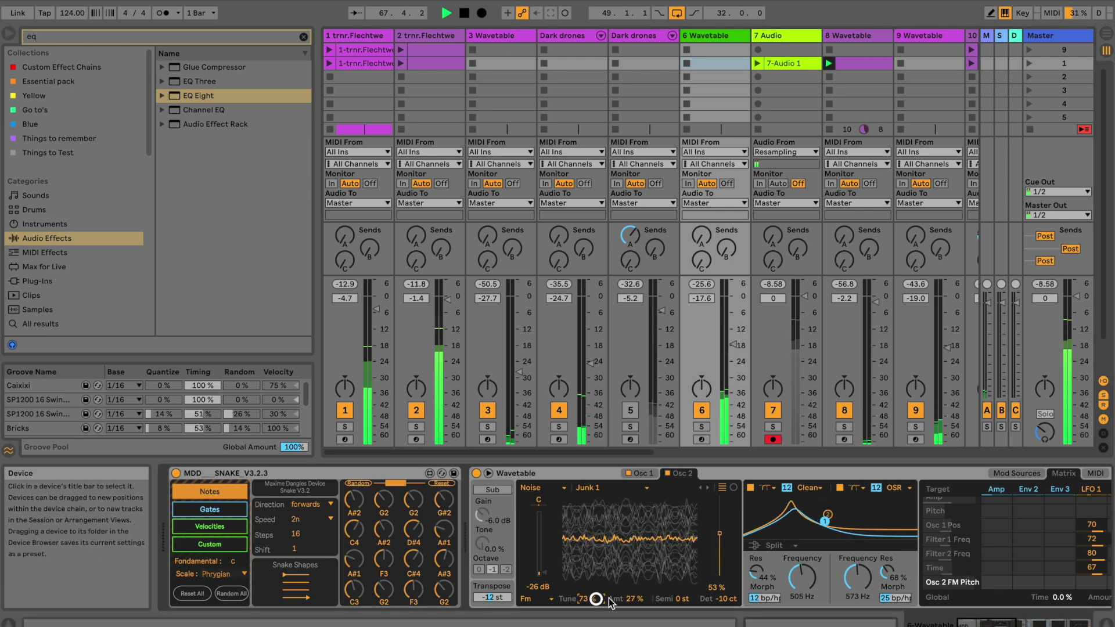
drag(539, 574, 539, 565)
click(669, 473)
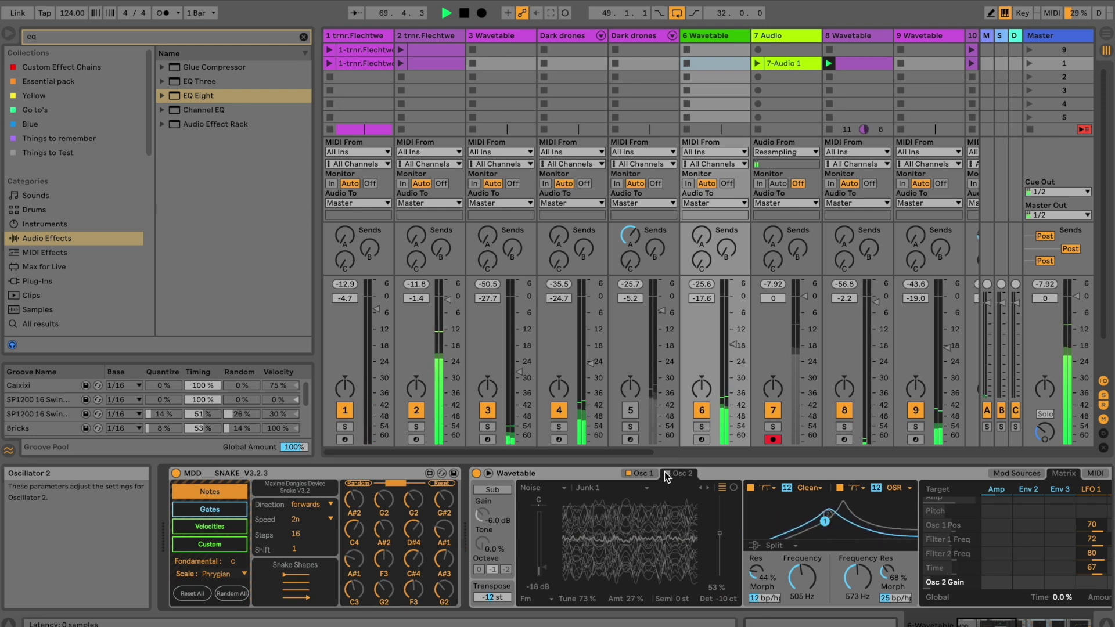
click(700, 428)
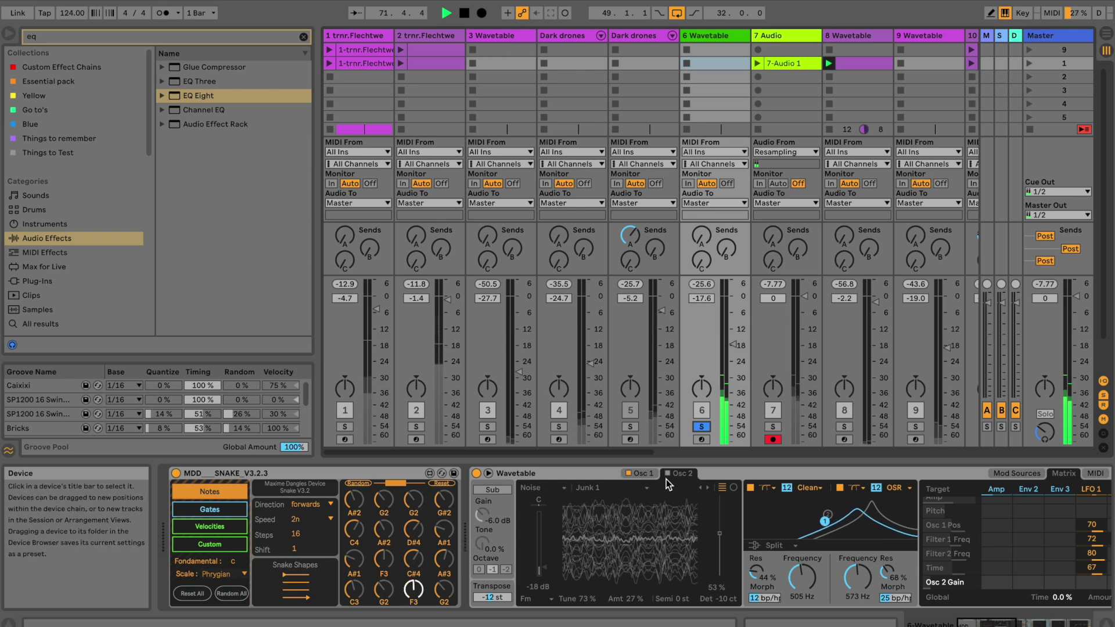
Turn oscillator 2 on with the Vinyl Dirt Constant wavetable at position 0.9%, using the Classic effect with PW 100%.
click(647, 487)
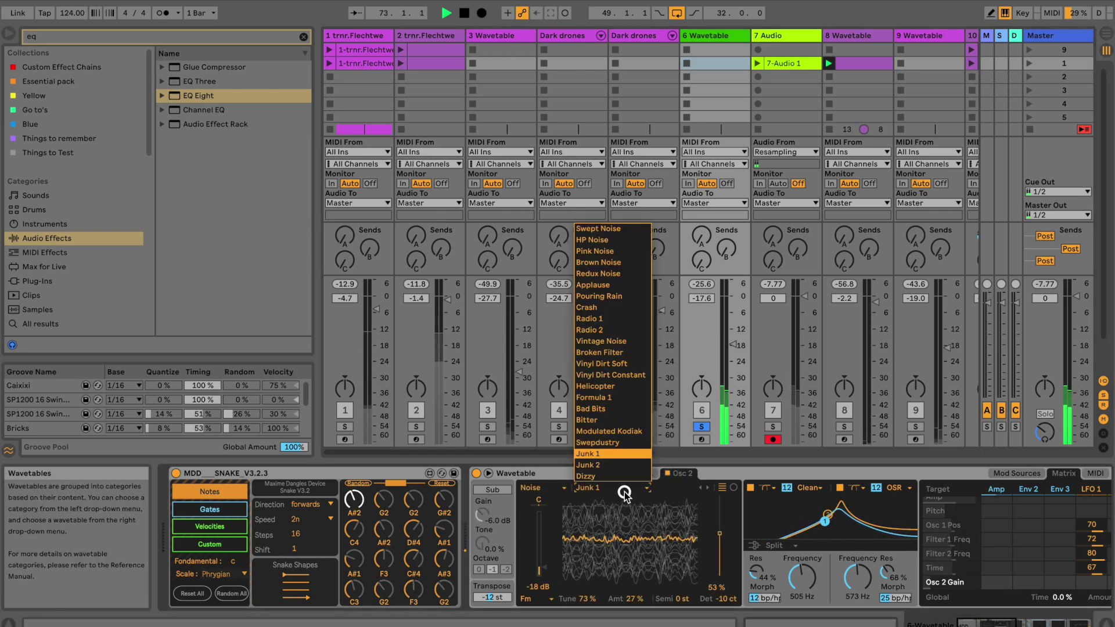
click(606, 374)
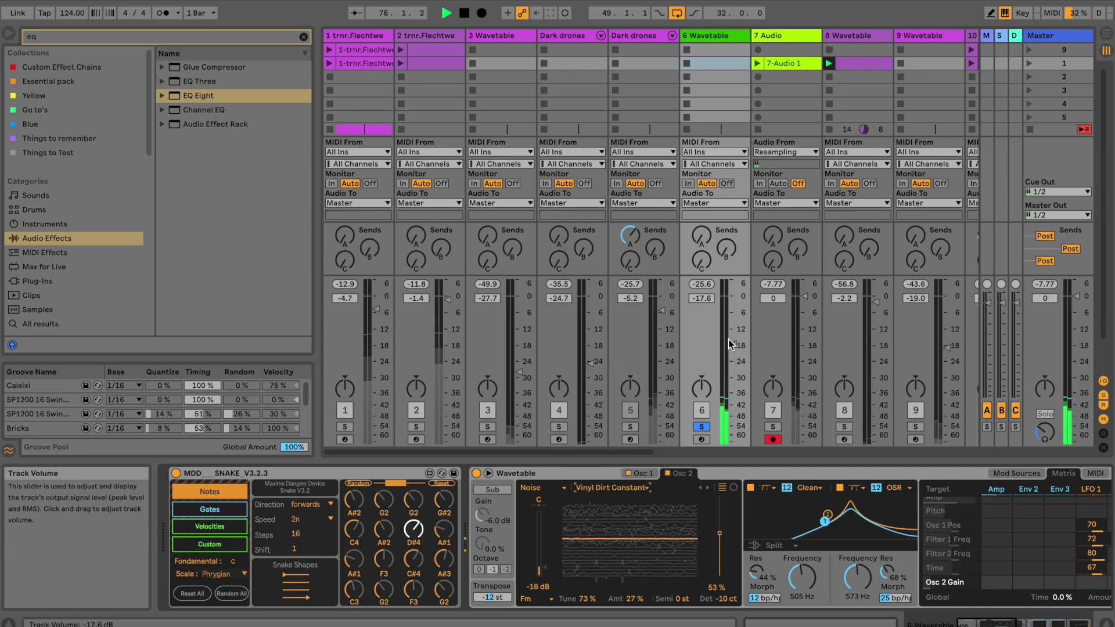
drag(707, 533, 706, 576)
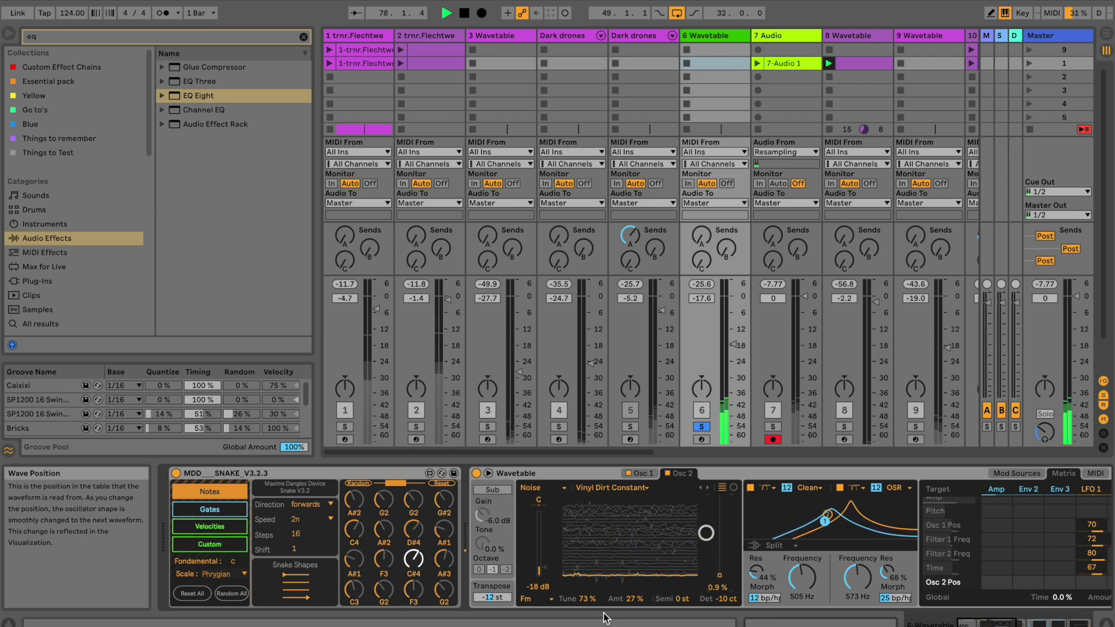
click(527, 599)
click(531, 624)
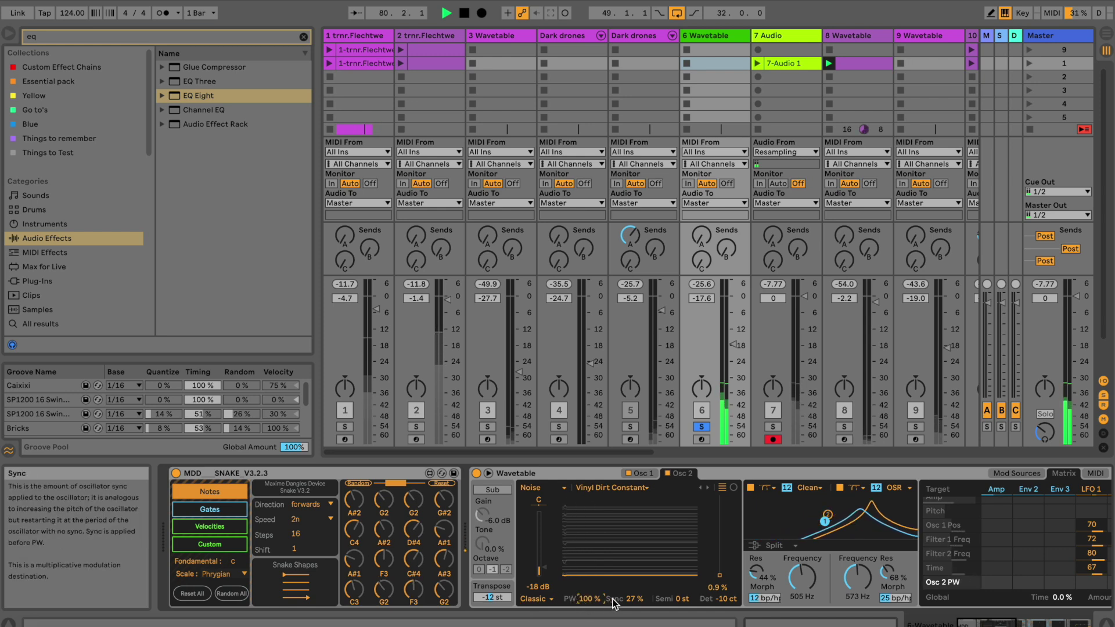
Set oscillator 2's PW to 97%, wavetable position to 73% and gain to -21 dB, and raise track 6's volume to -9.0 dB.
drag(524, 570, 525, 574)
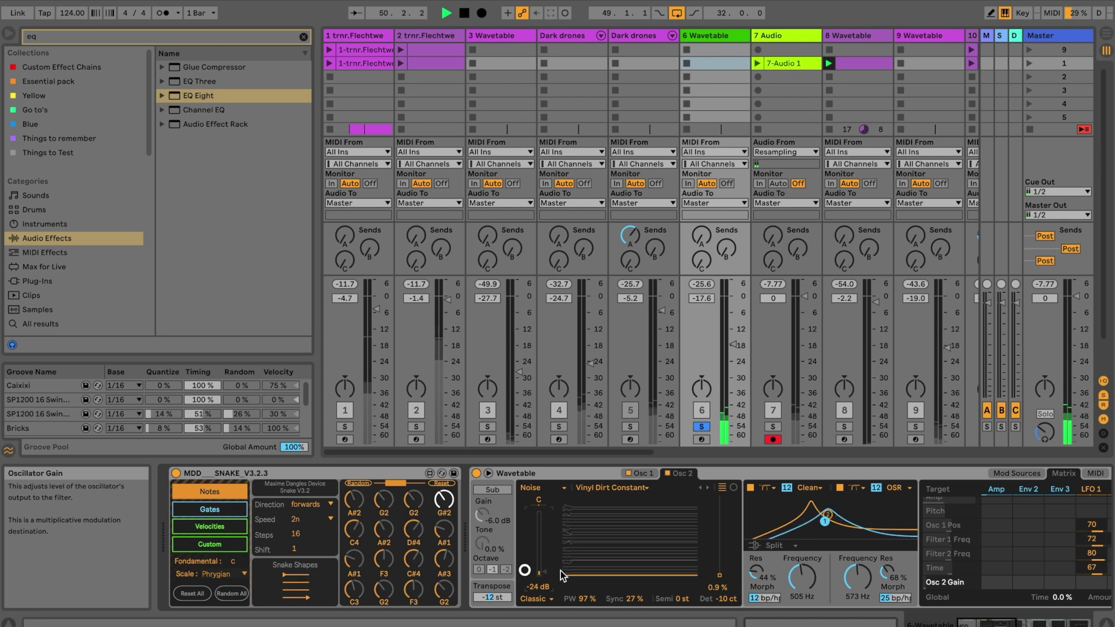
drag(706, 575, 718, 522)
drag(525, 574, 525, 569)
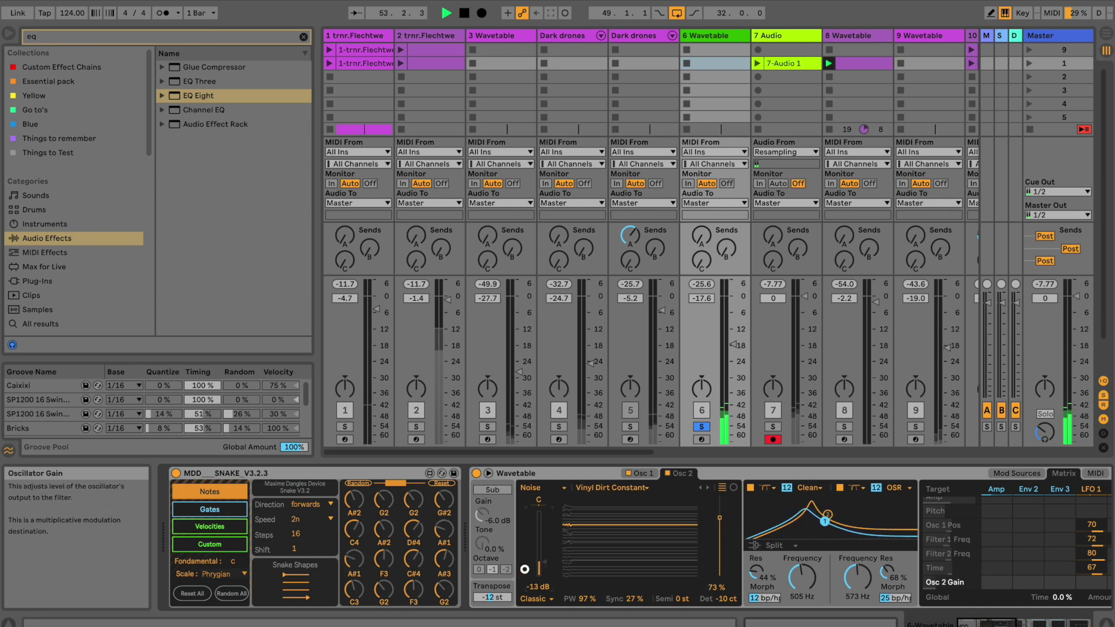
drag(525, 570, 524, 571)
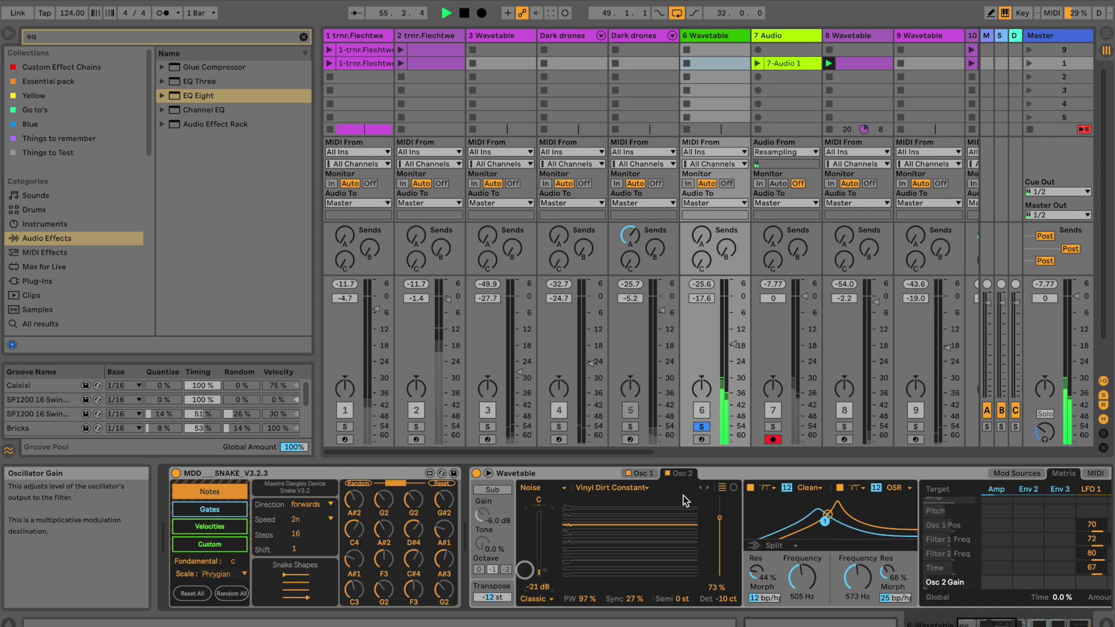
drag(733, 348, 731, 345)
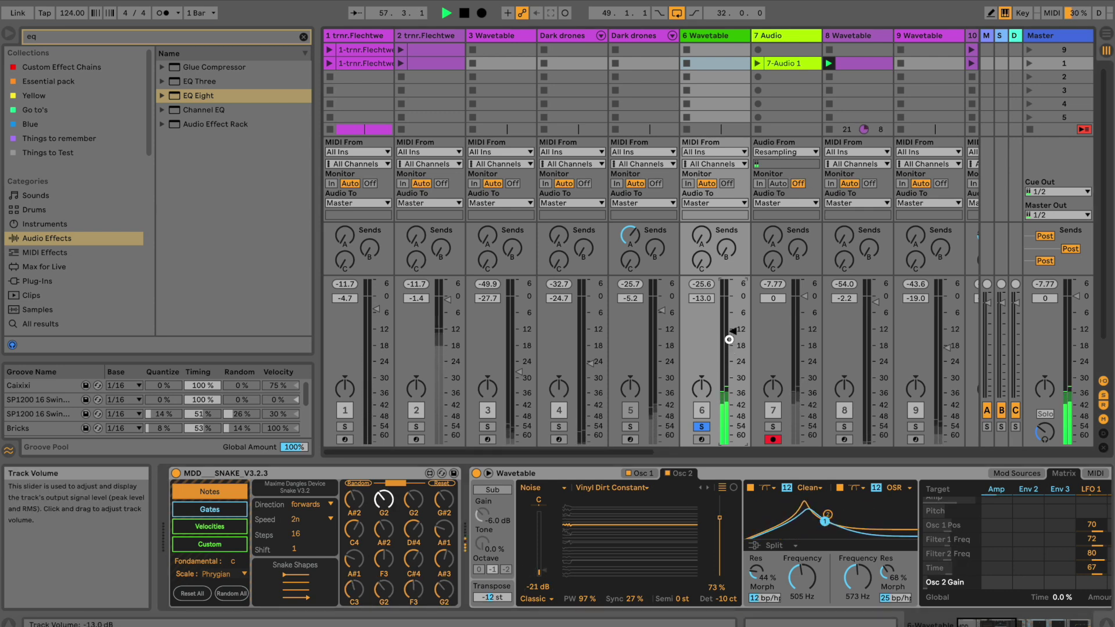
drag(729, 339, 729, 331)
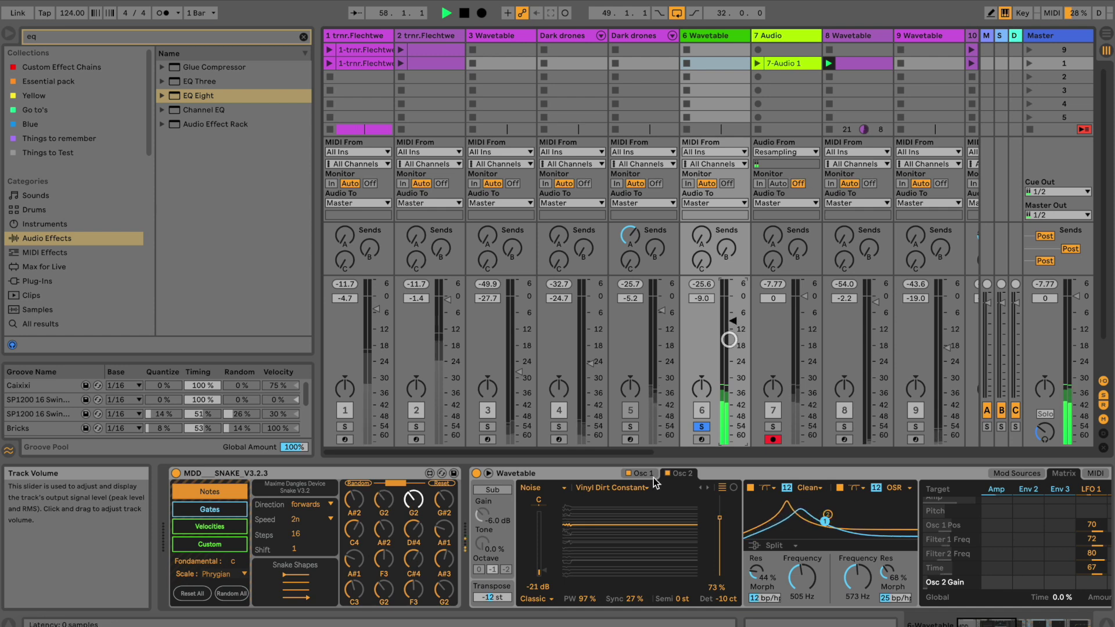
Load the Vinyl Dirt Soft wavetable on oscillator 2, using the Modern effect with Warp 100%, Fold 34%, Semi 3 st and gain -15 dB.
click(602, 488)
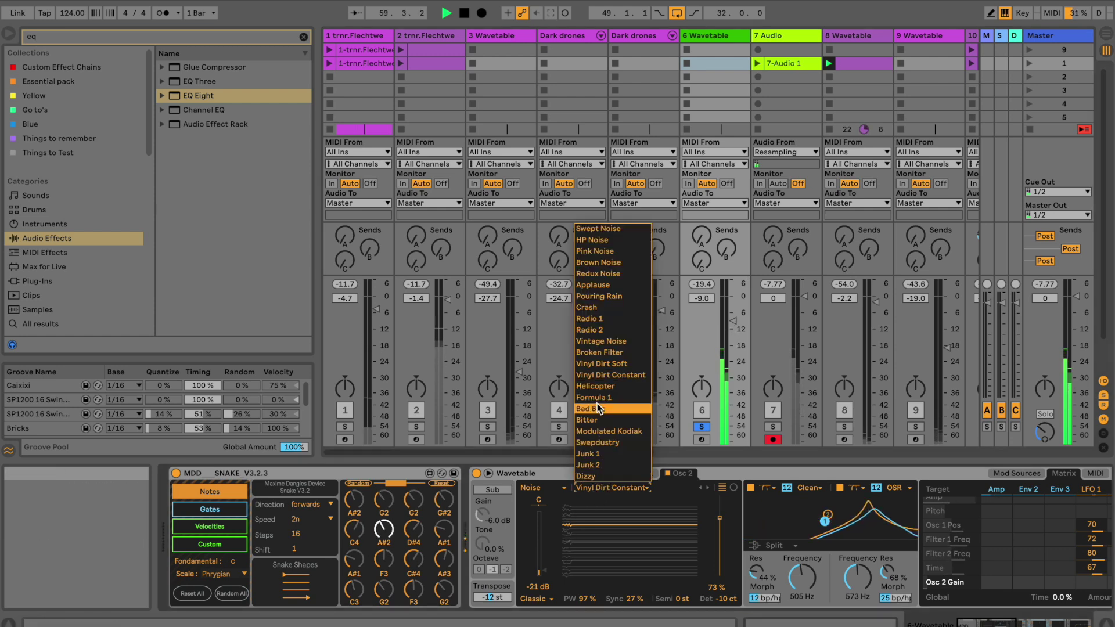
click(602, 365)
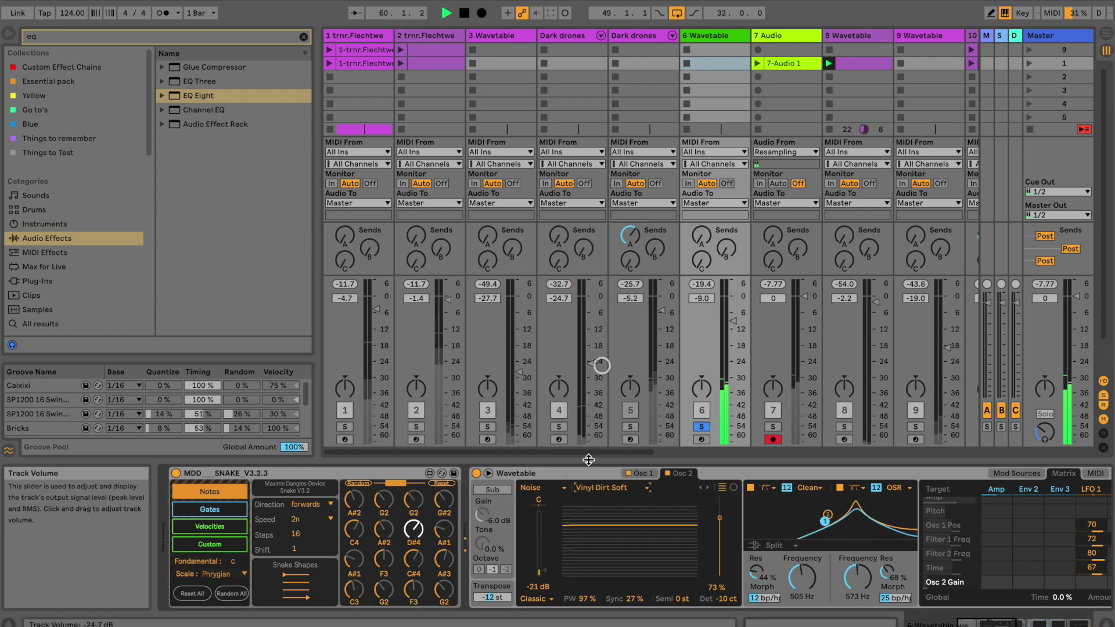
click(535, 599)
click(532, 622)
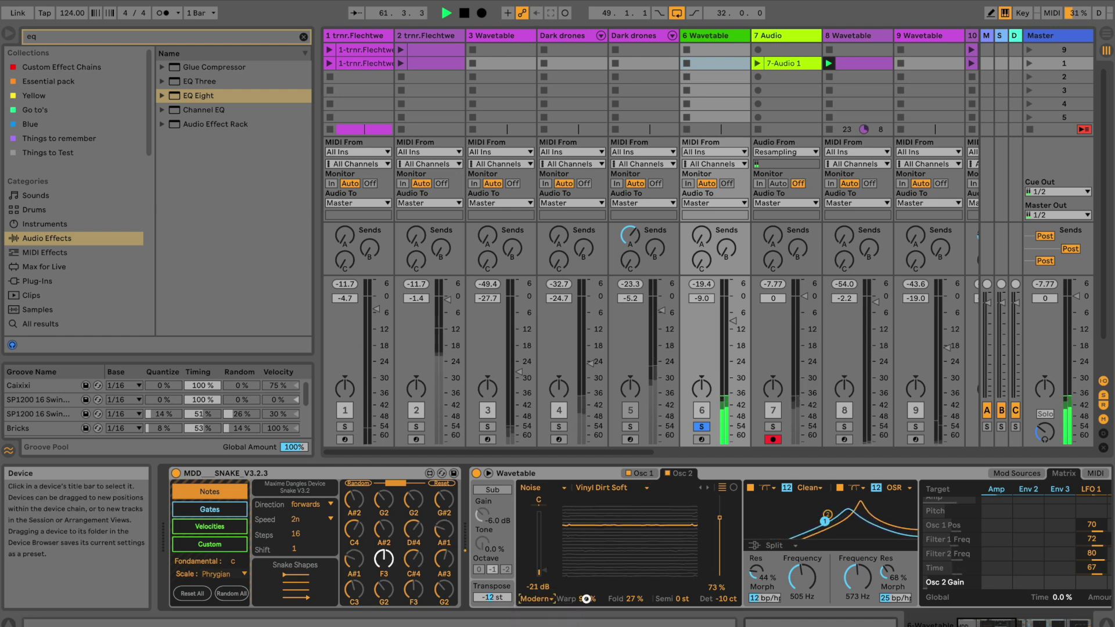
click(670, 603)
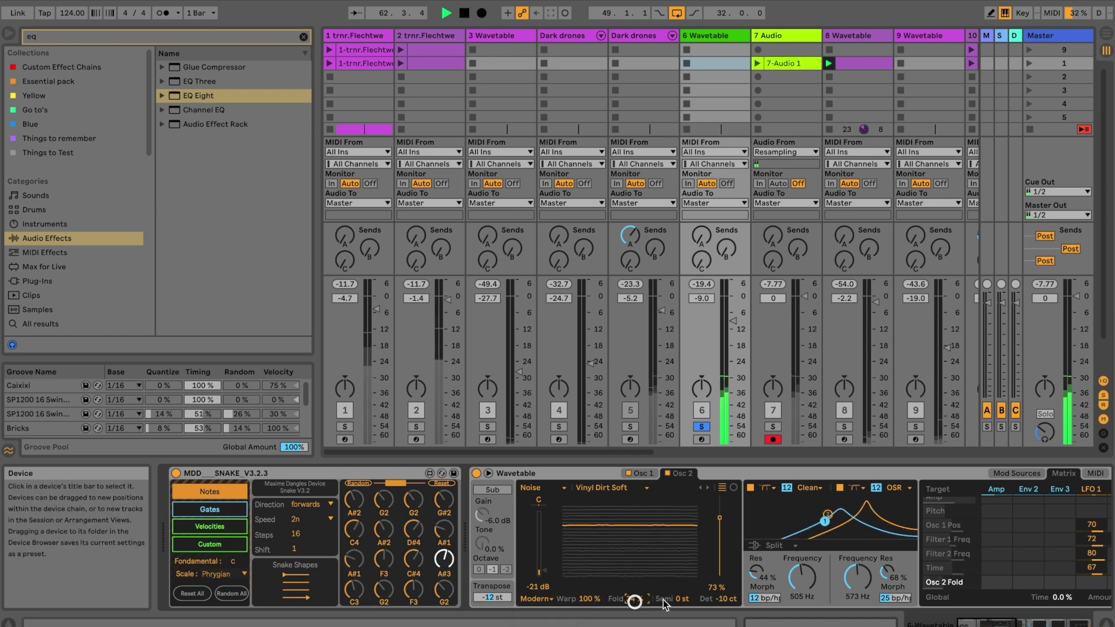
mouse_move(525, 570)
mouse_down()
mouse_move(525, 511)
mouse_move(539, 557)
mouse_up()
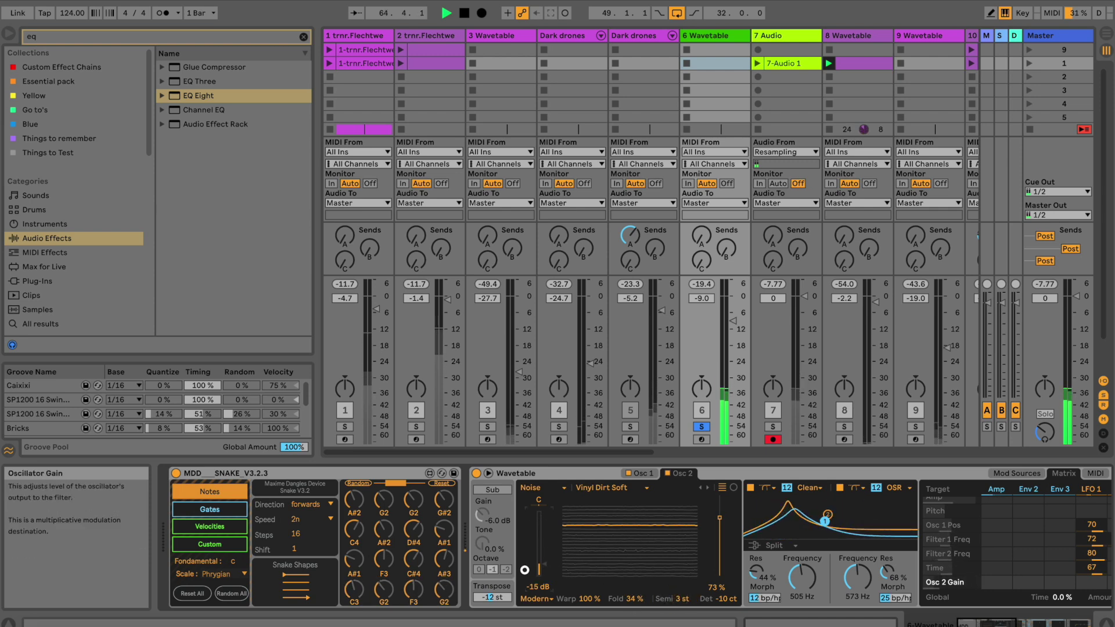
Set oscillator 2's effect to None and gain to -23 dB, and unsolo track 6 with its volume at -11.3 dB.
click(533, 599)
click(543, 600)
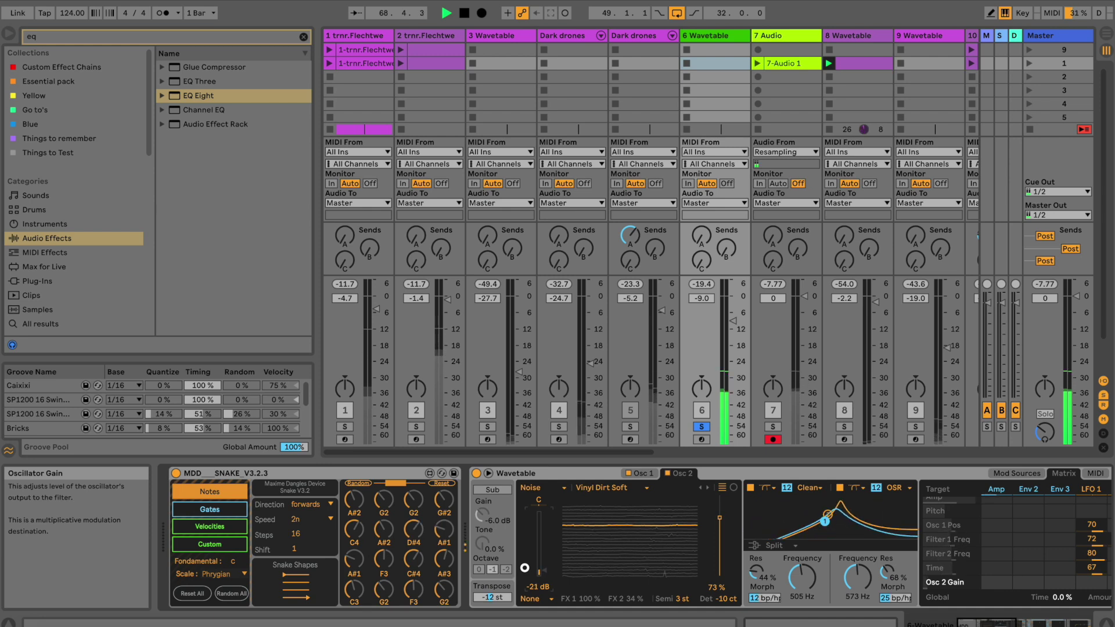
drag(539, 572, 539, 571)
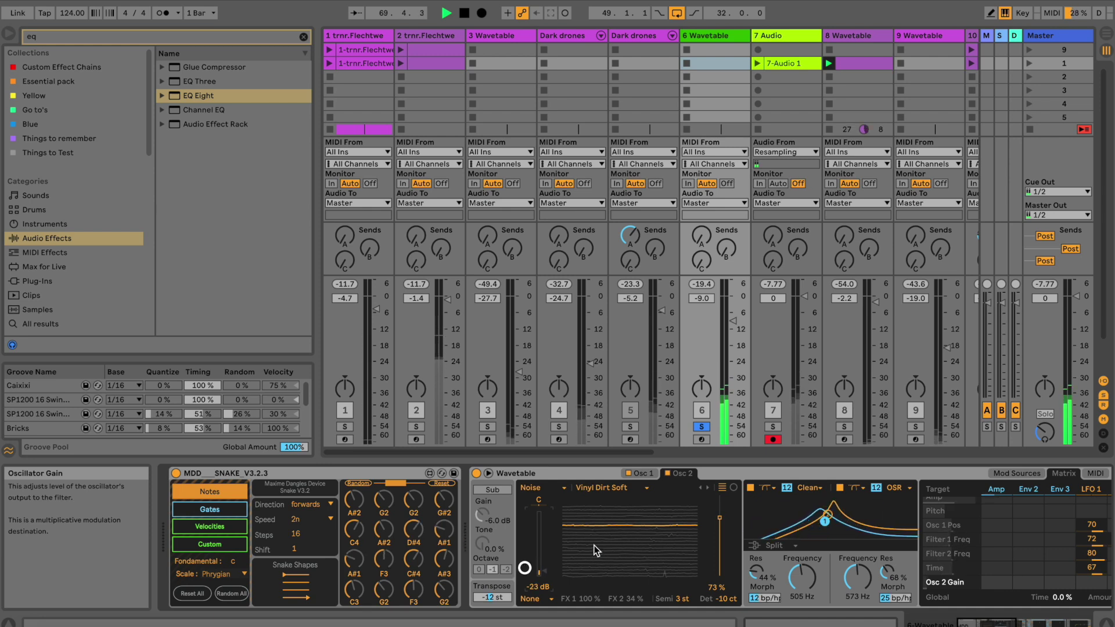
click(701, 427)
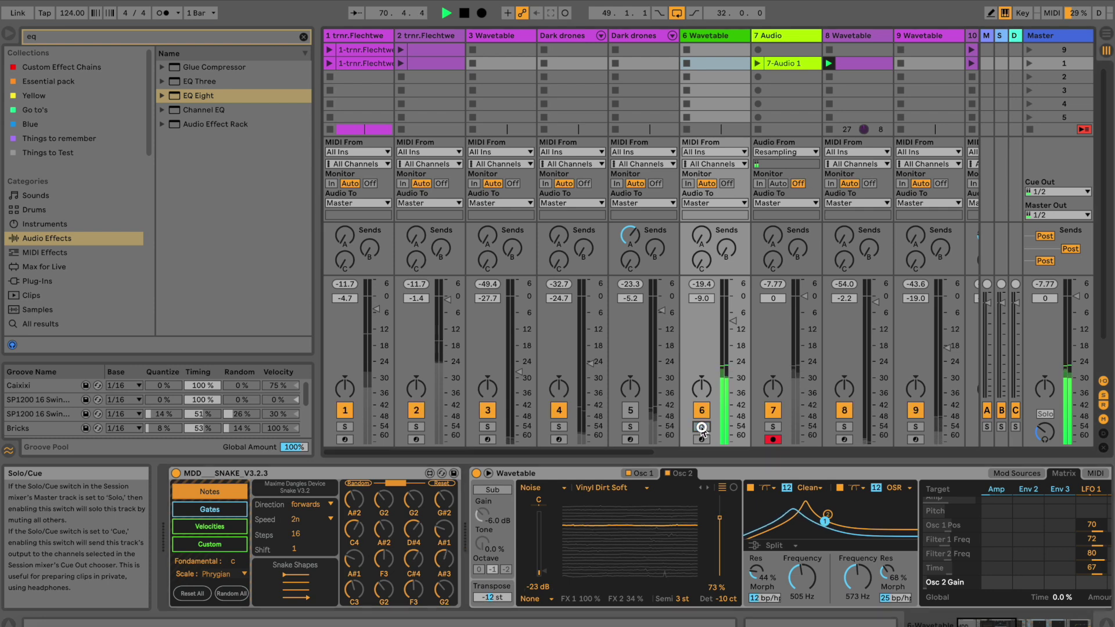
drag(737, 323, 730, 321)
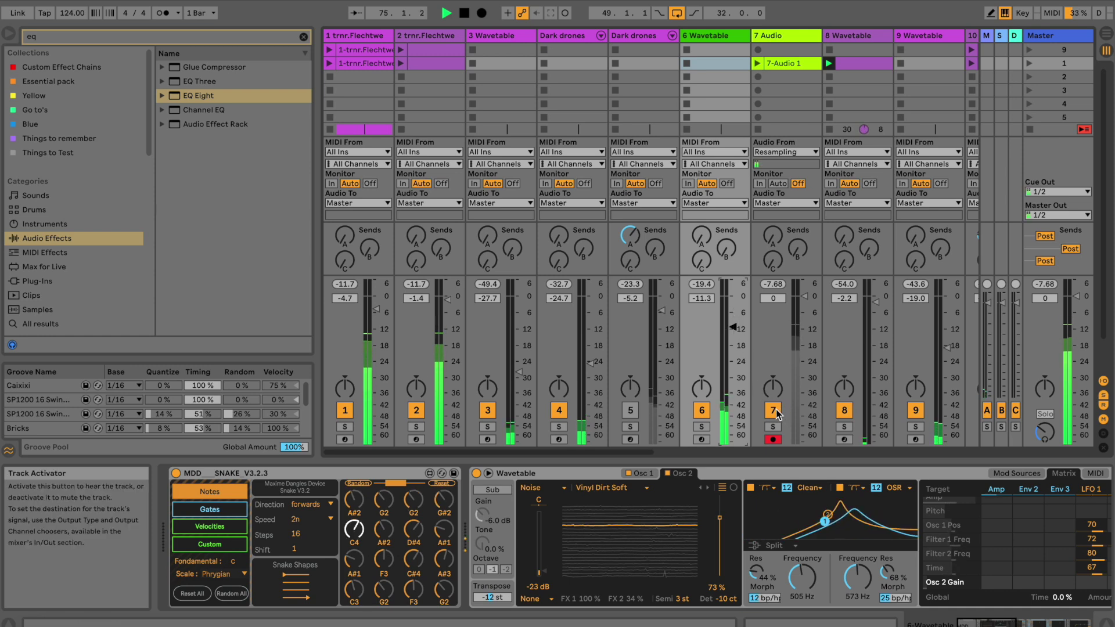
Set track 7's audio input to No Input and launch its 7-Audio 1 clip.
click(786, 153)
click(777, 450)
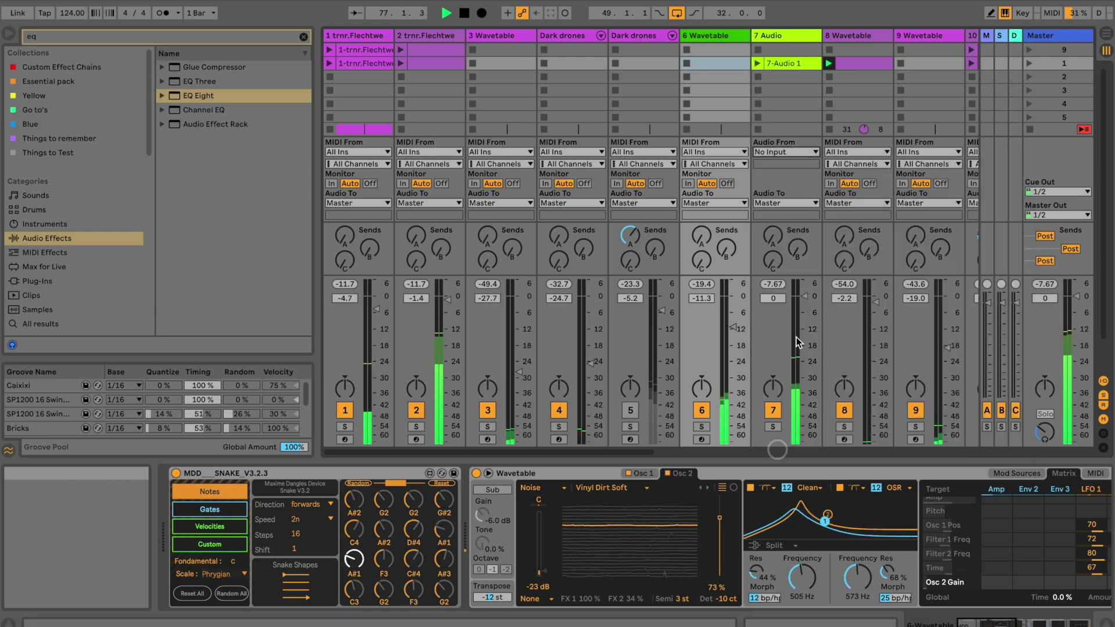
click(759, 84)
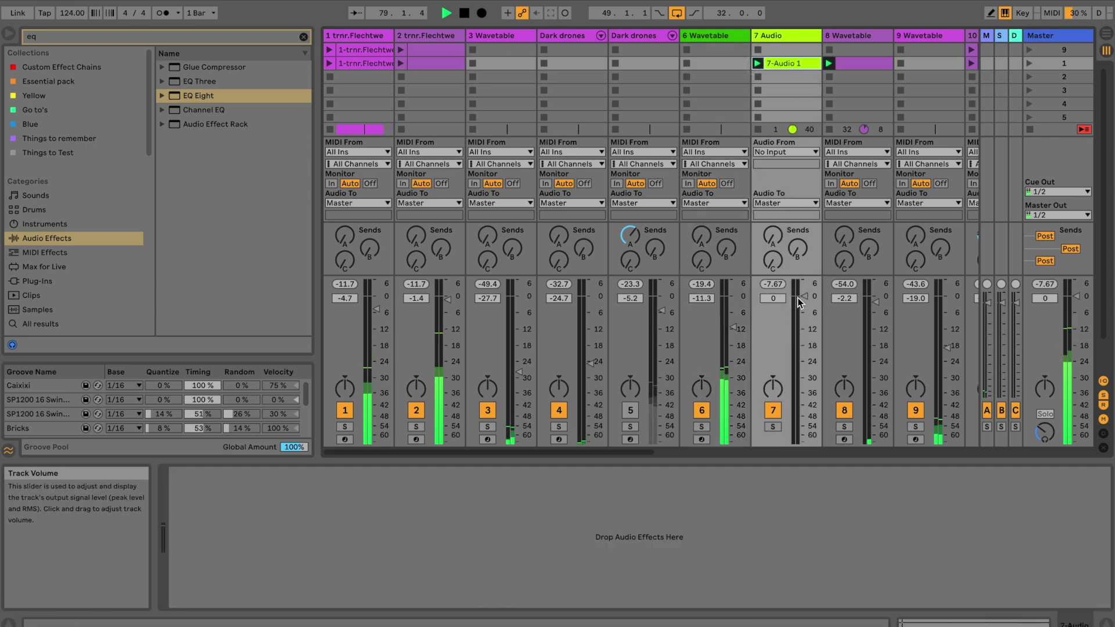
Set track 7's volume to -5.2 dB, transpose the 7-Audio 1 clip by 12 st and deactivate the track.
click(772, 62)
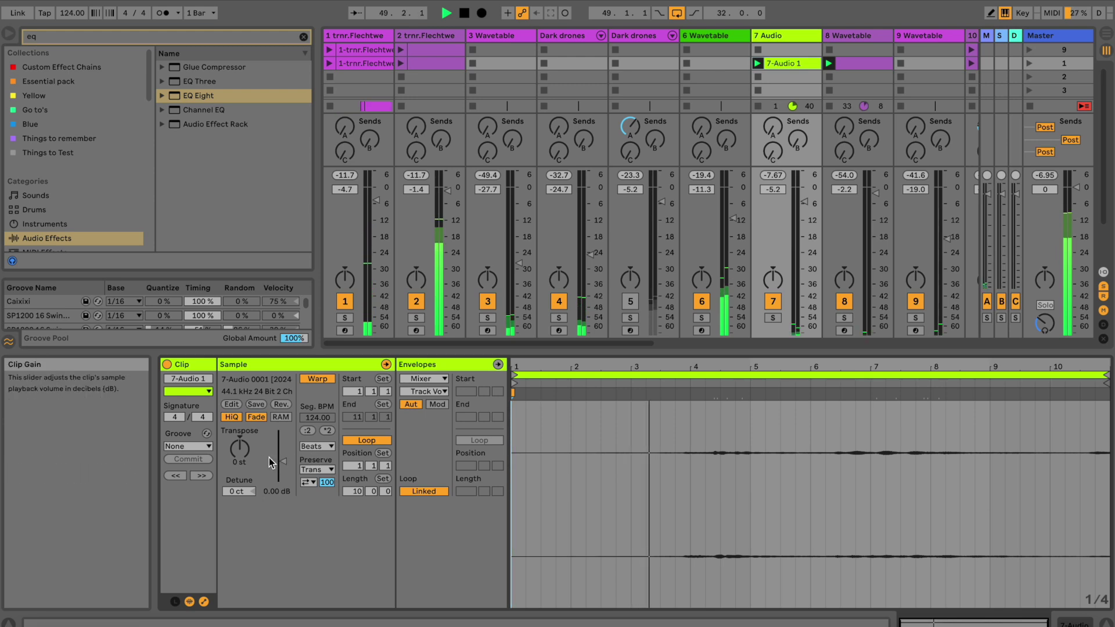
drag(243, 454, 249, 445)
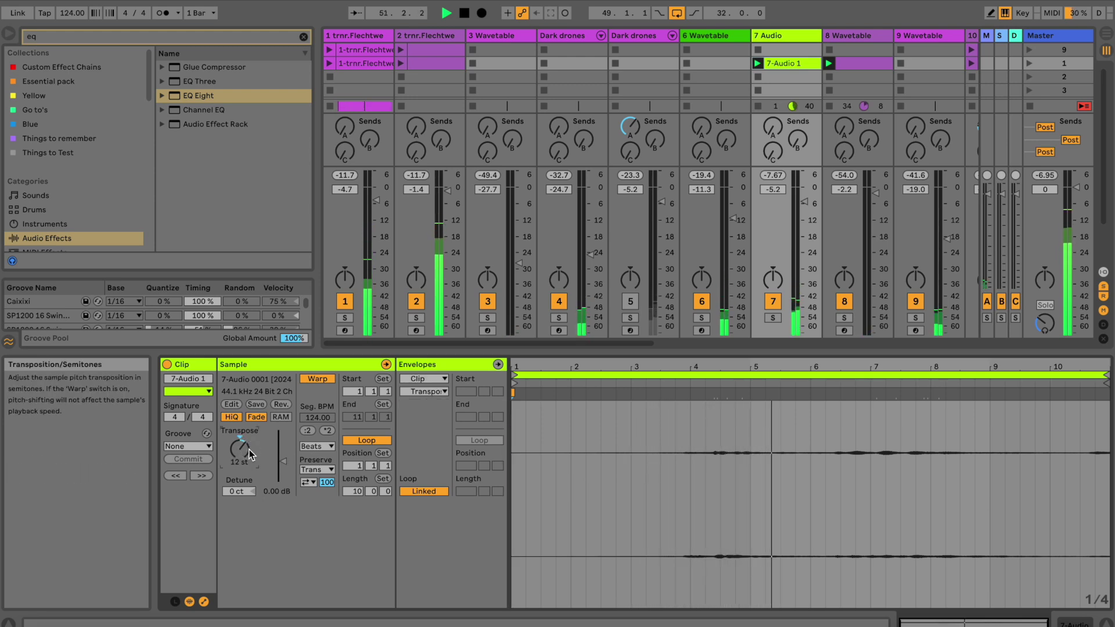
click(767, 301)
Set track 6's volume to -7.4 dB and its send A to the Medium Room reverb to -7.6 dB, restarting playback.
drag(730, 220, 729, 209)
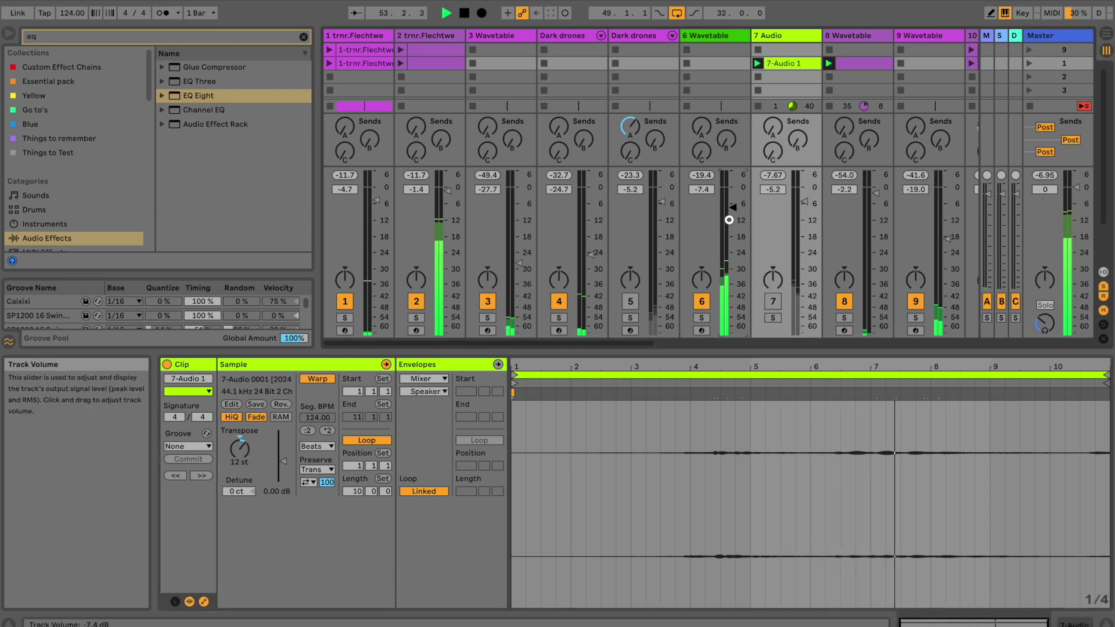
click(698, 37)
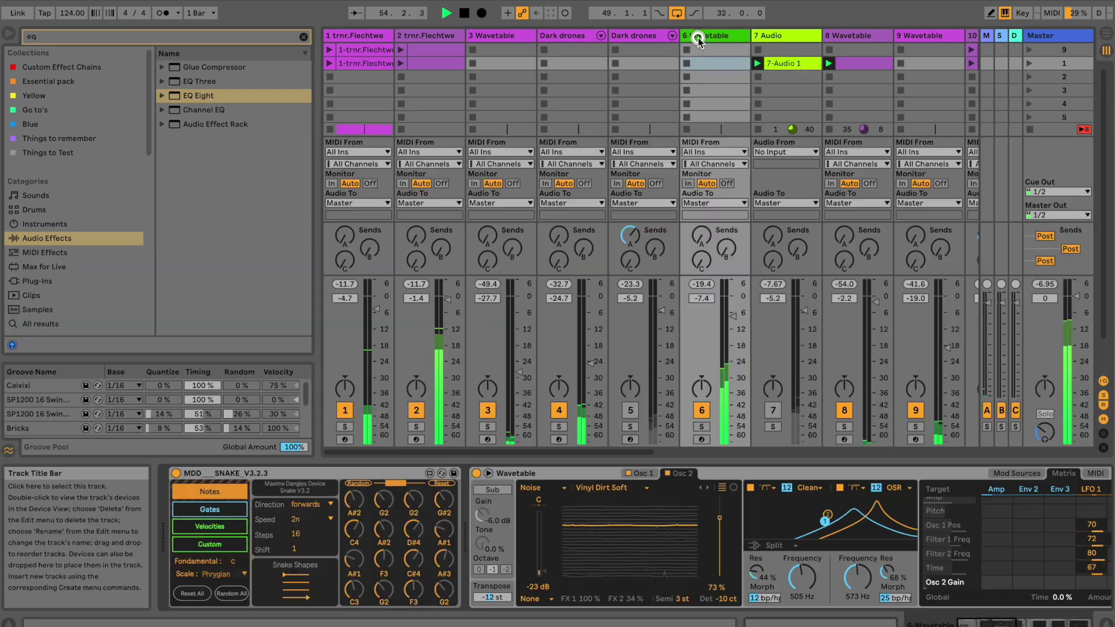
key(space)
click(702, 240)
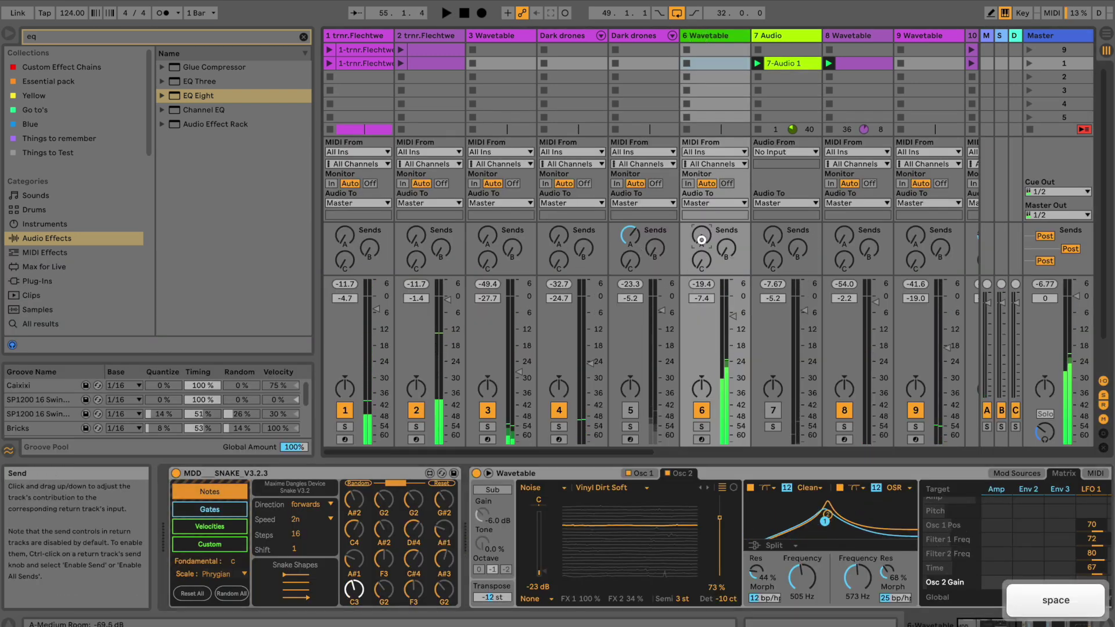
drag(702, 240, 702, 243)
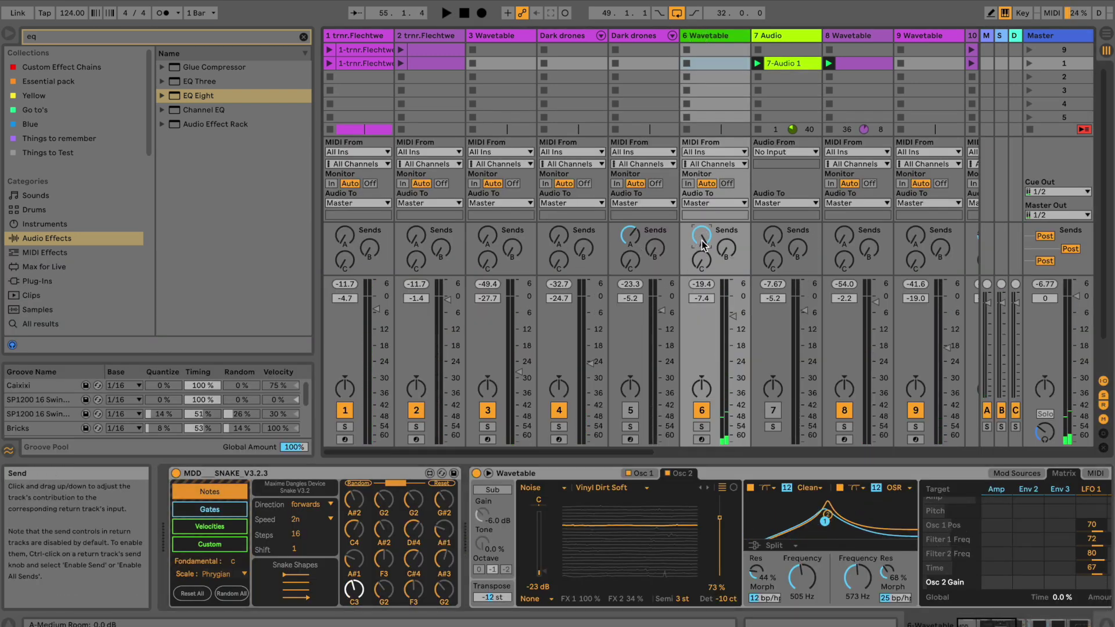
key(space)
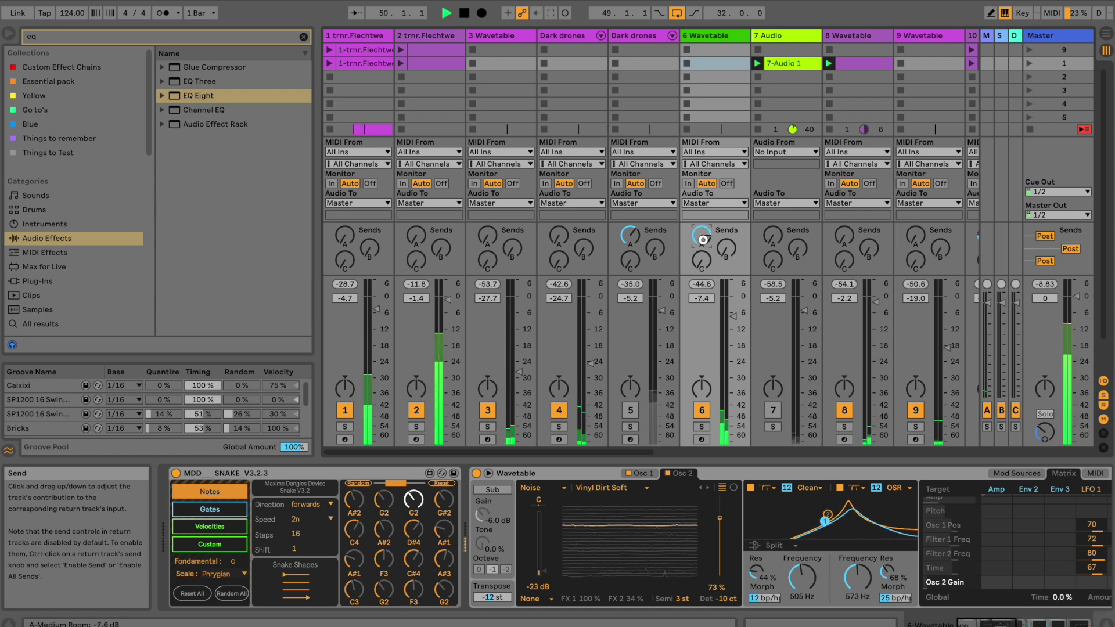
Audition track 6 in solo, unsolo it and set its volume to -6.6 dB.
click(702, 426)
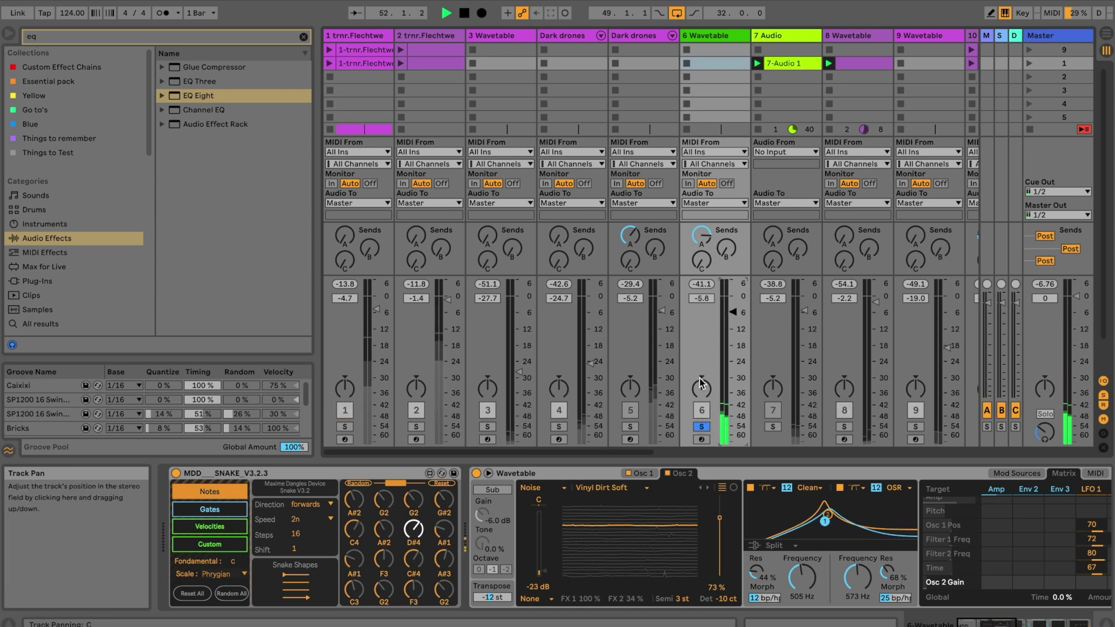
click(701, 426)
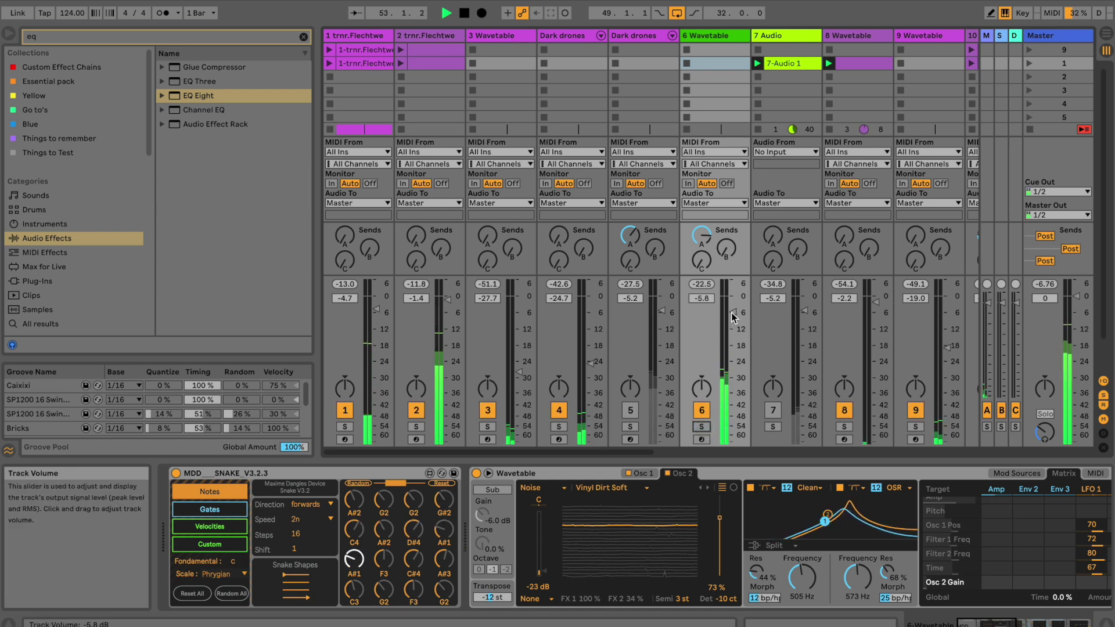
drag(730, 313, 731, 315)
Raise the low-cut band of track 6's EQ Eight to 188 Hz and lower the track's volume to -10.7 dB.
click(960, 623)
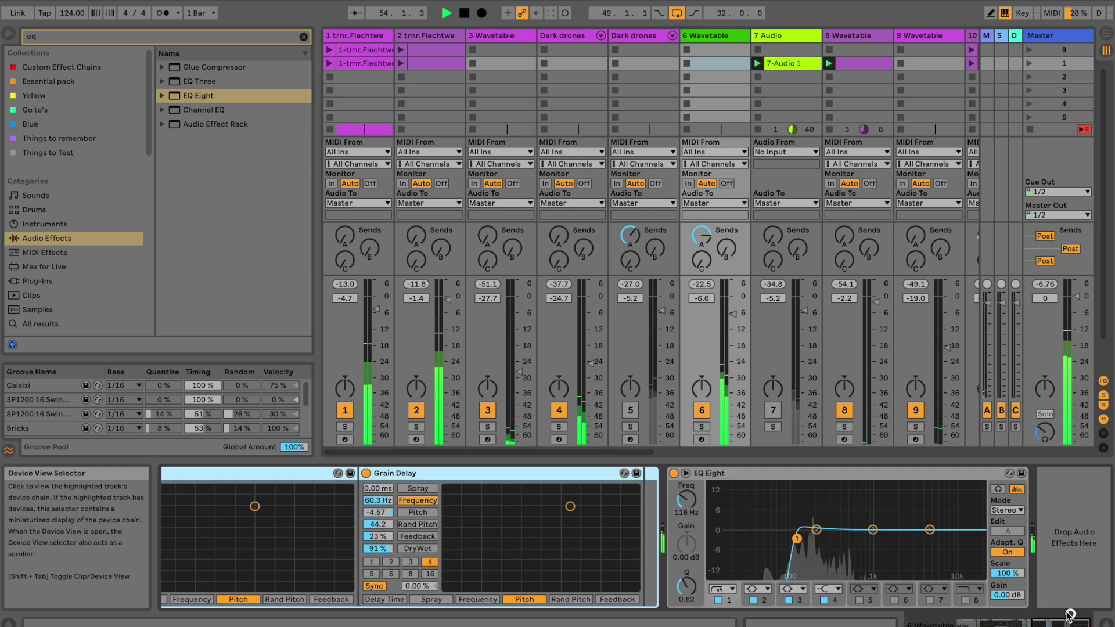
drag(689, 504, 687, 501)
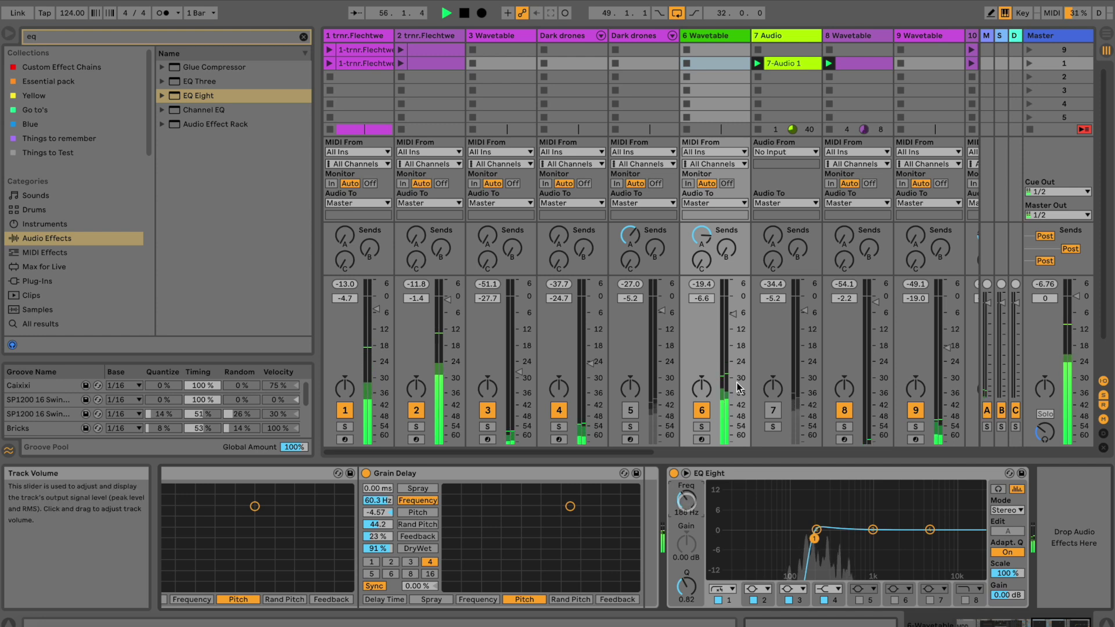
drag(729, 314, 729, 325)
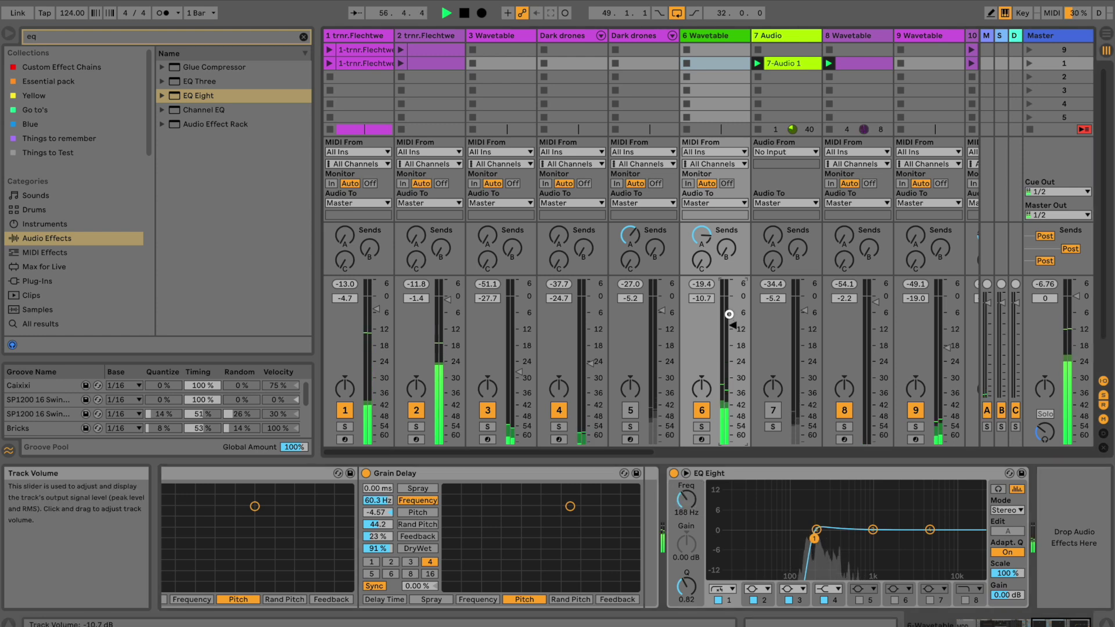
Lower track 6's volume to -13.7 dB while comparing it in the mix, stop playback and deactivate the track.
click(701, 411)
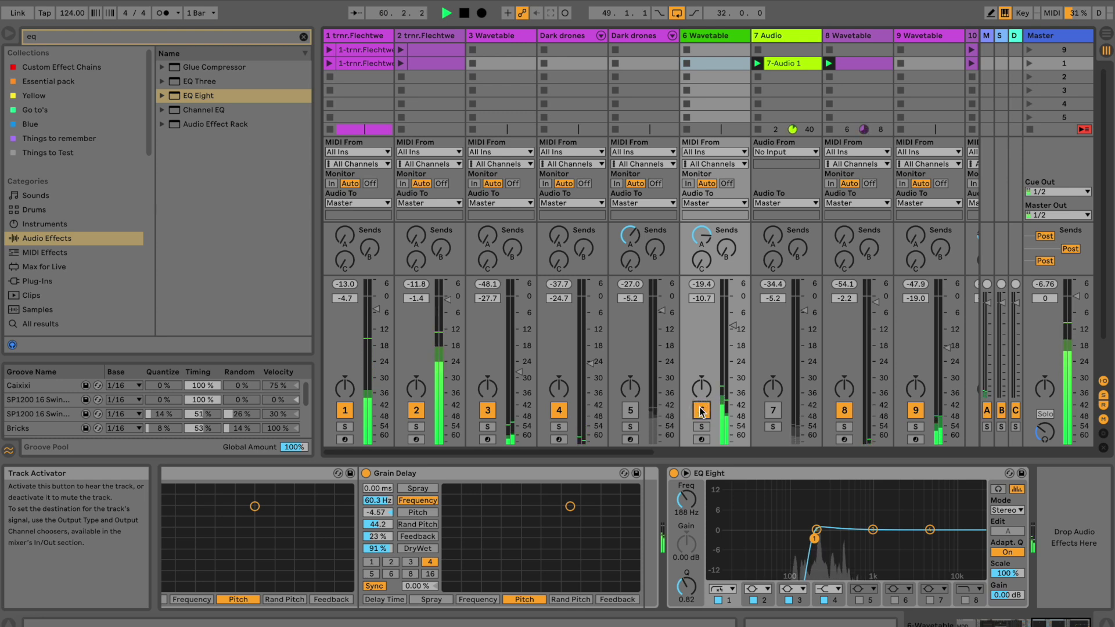
drag(729, 334, 729, 328)
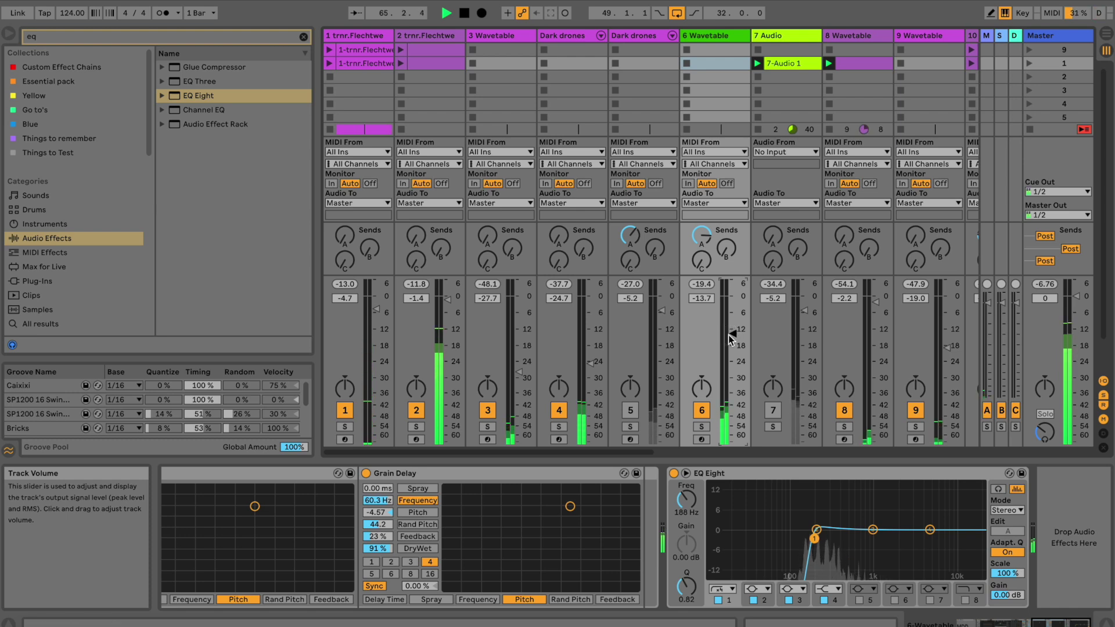
key(space)
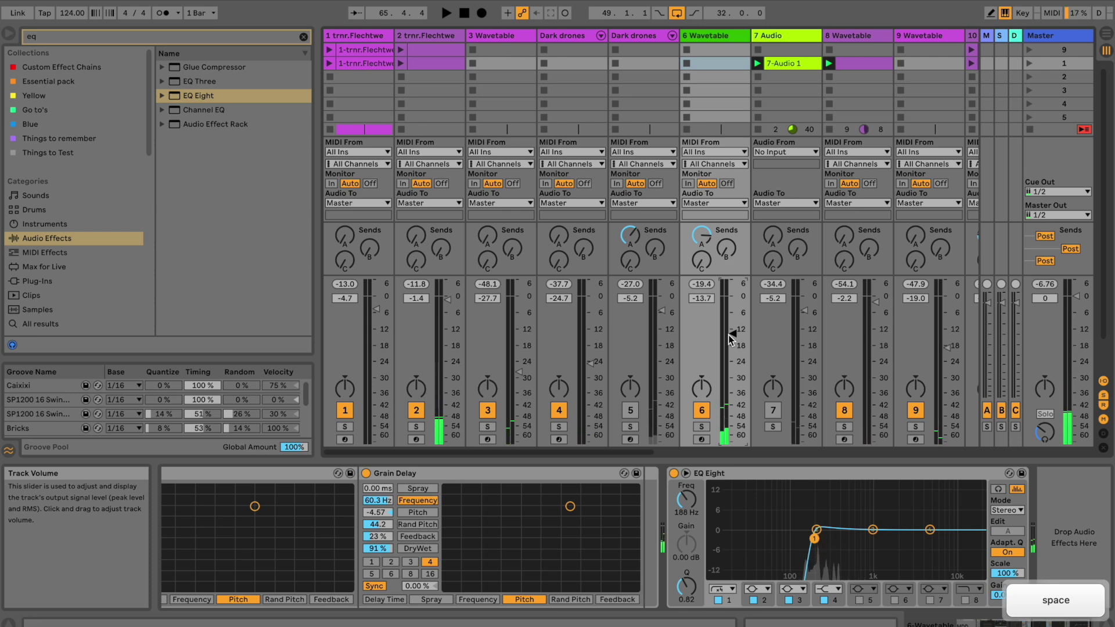
click(702, 410)
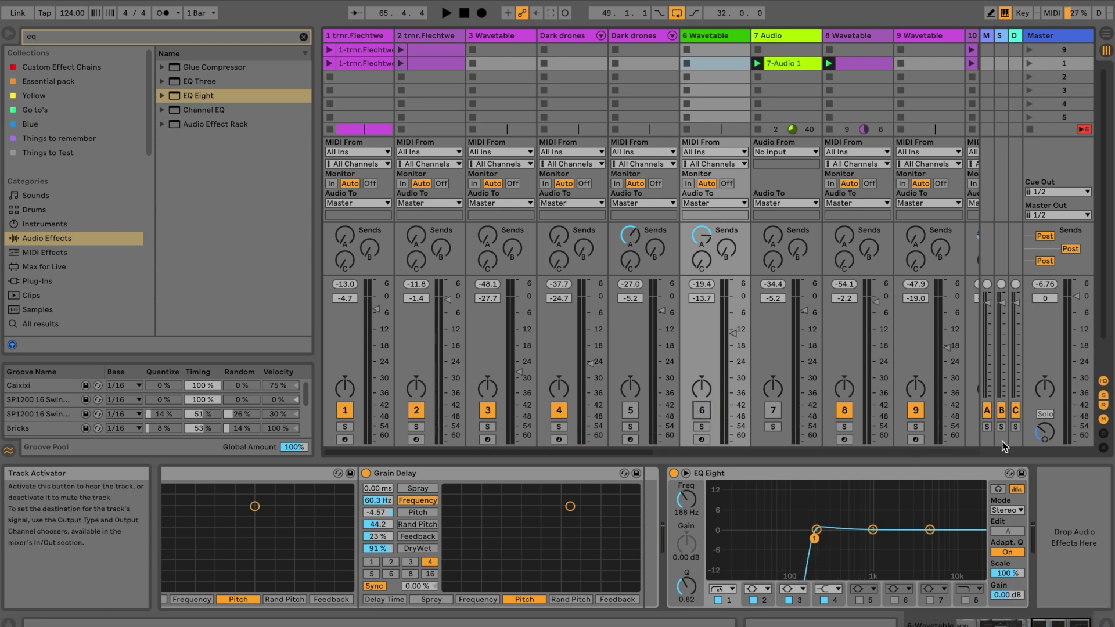
Switch oscillator 2 of track 6's Wavetable to the Piano wavetable from the Instruments category.
click(992, 625)
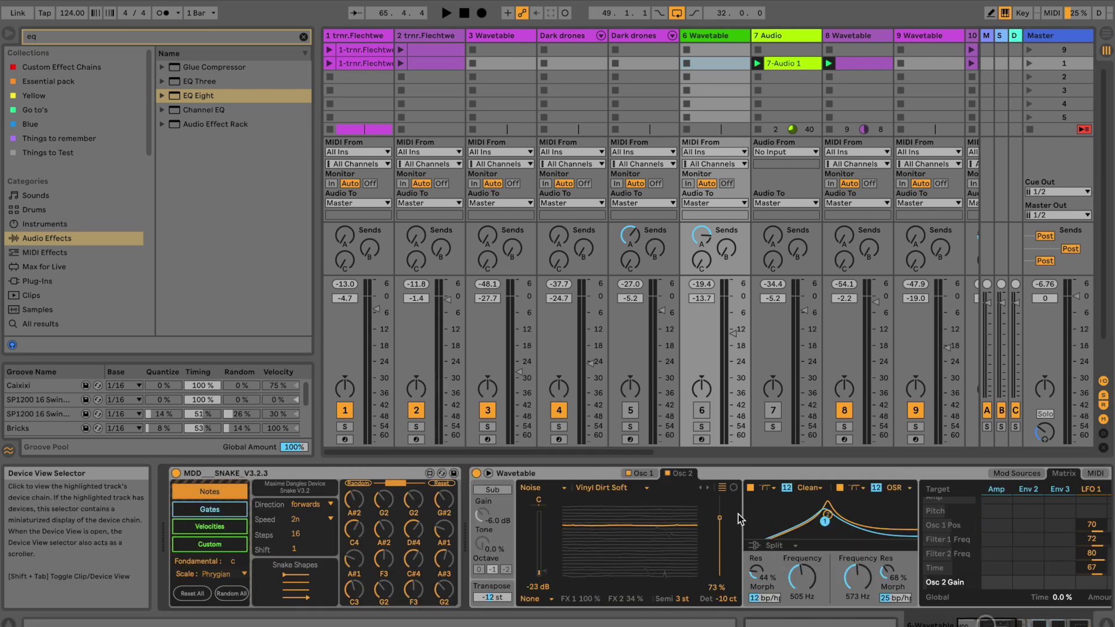
click(357, 473)
click(558, 475)
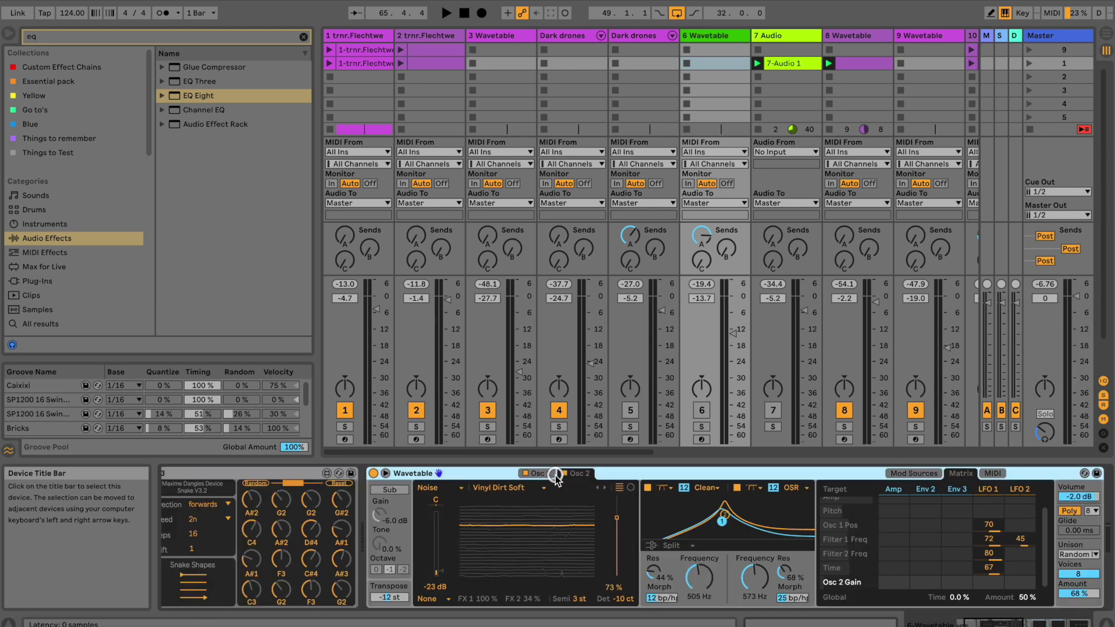
click(453, 488)
click(455, 578)
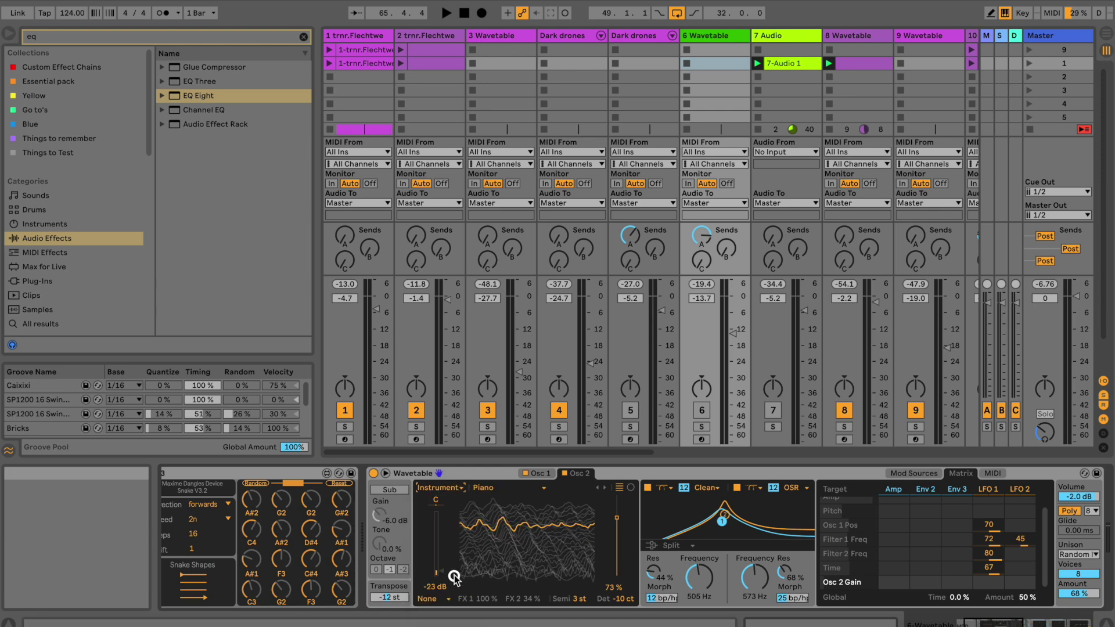
Change oscillator 2 of track 6's Wetable to the Marimba wavetable.
click(491, 488)
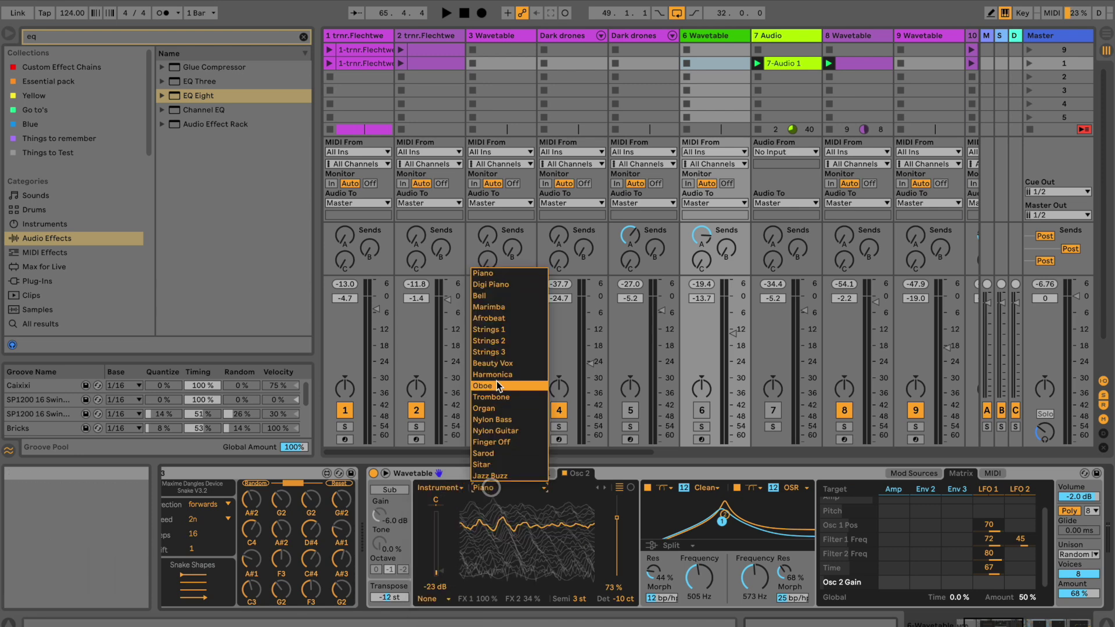
click(503, 307)
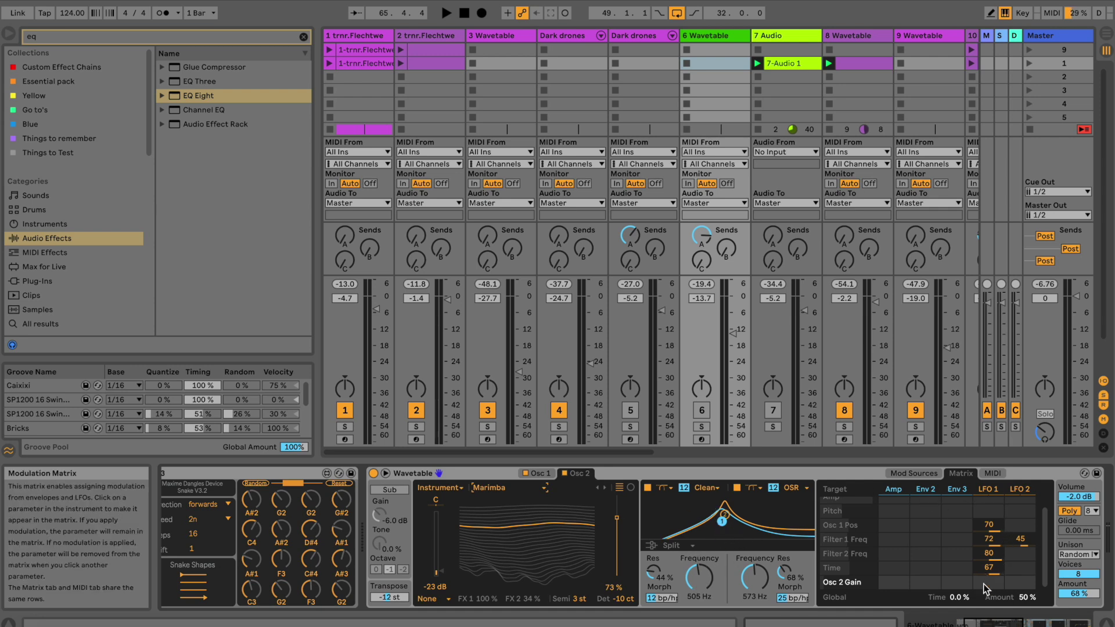
Set the first Grain Delay on track 6 to Rand Pitch 14.2, Feedback 24% and DryWet 80%.
click(1021, 624)
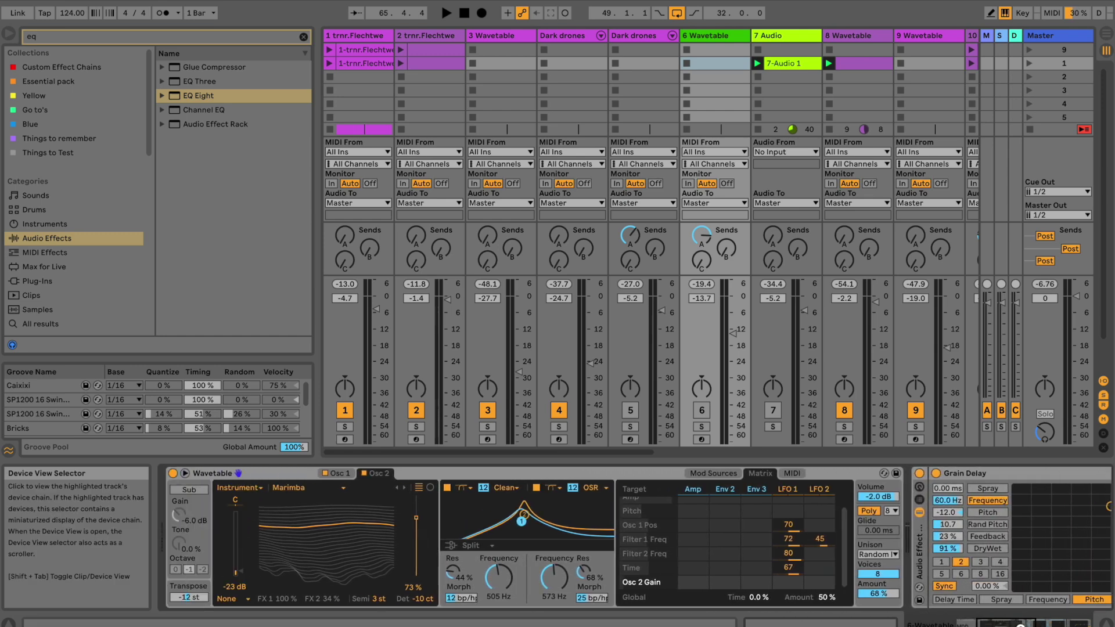
scroll(239, 473, right, 5)
click(535, 541)
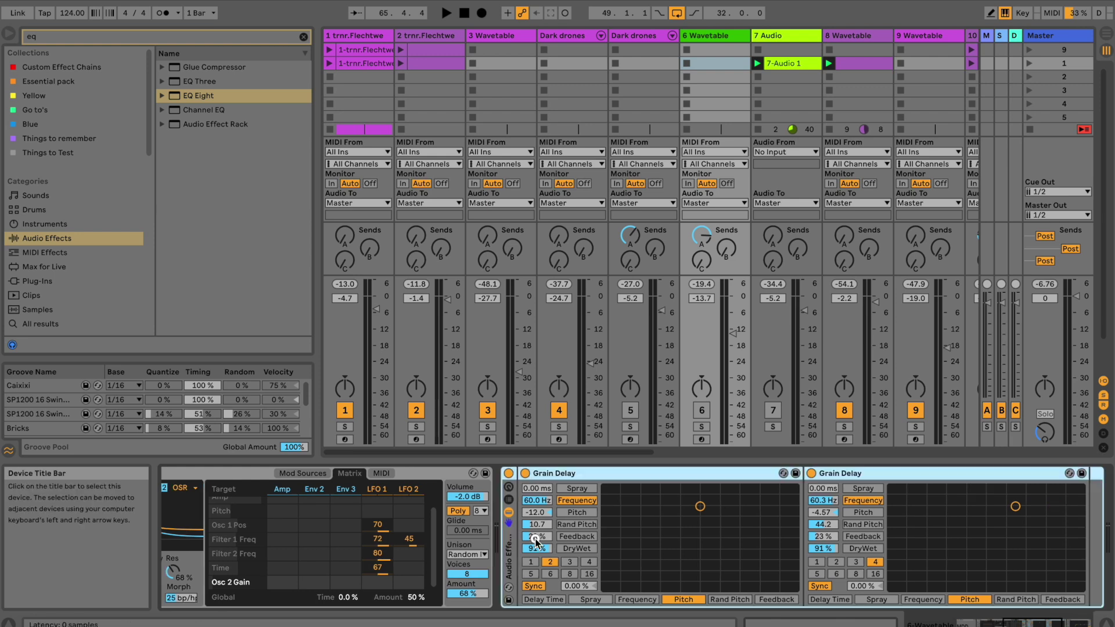
click(1014, 622)
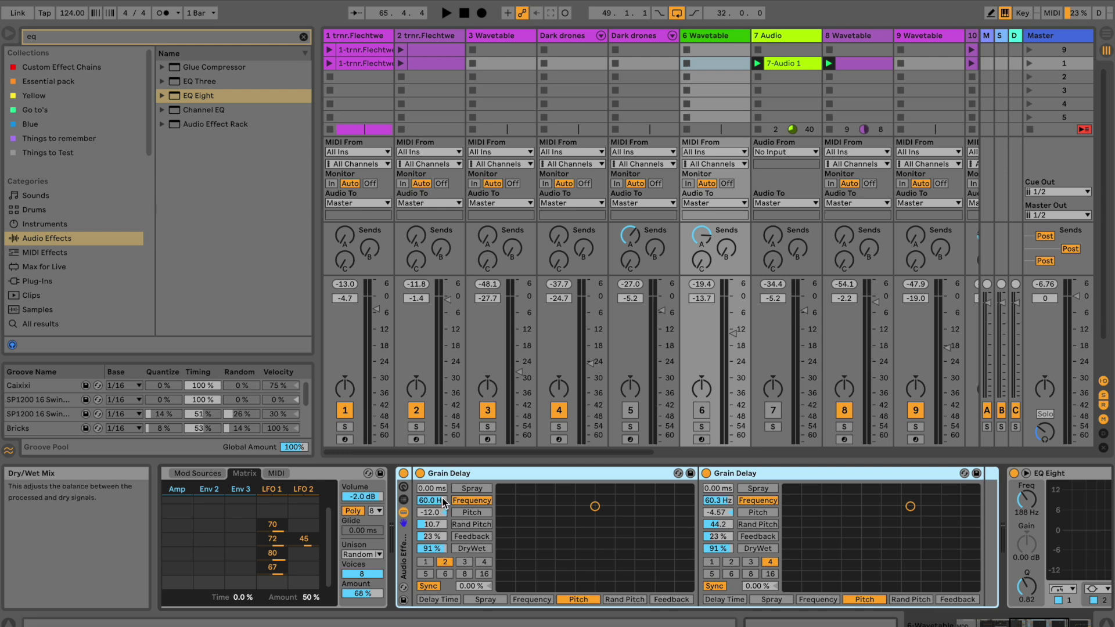
click(435, 525)
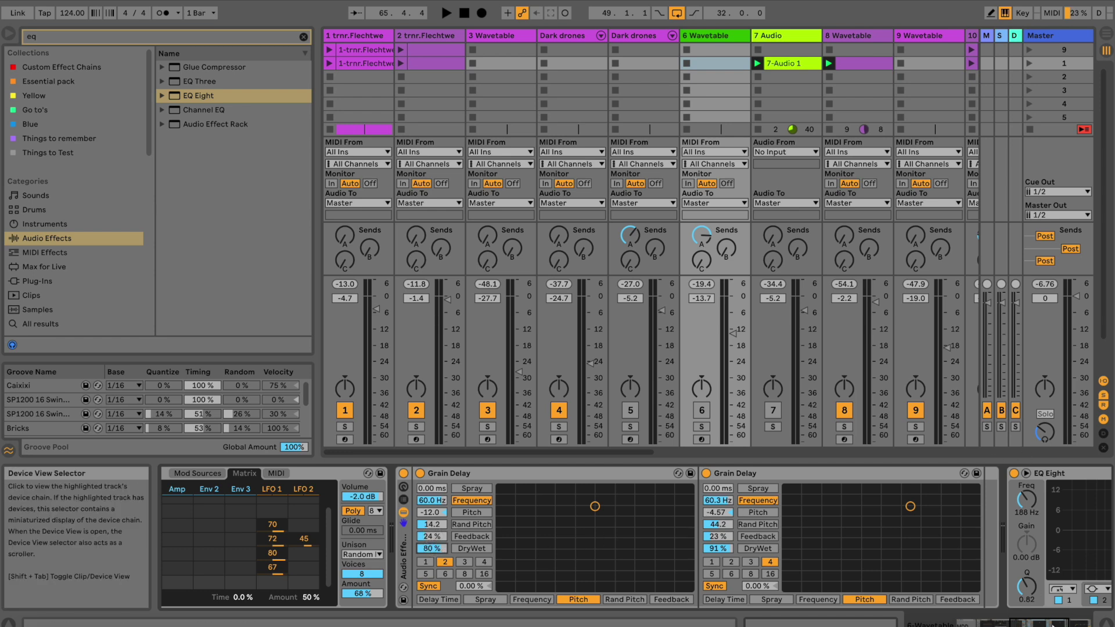
scroll(842, 505, right, 10)
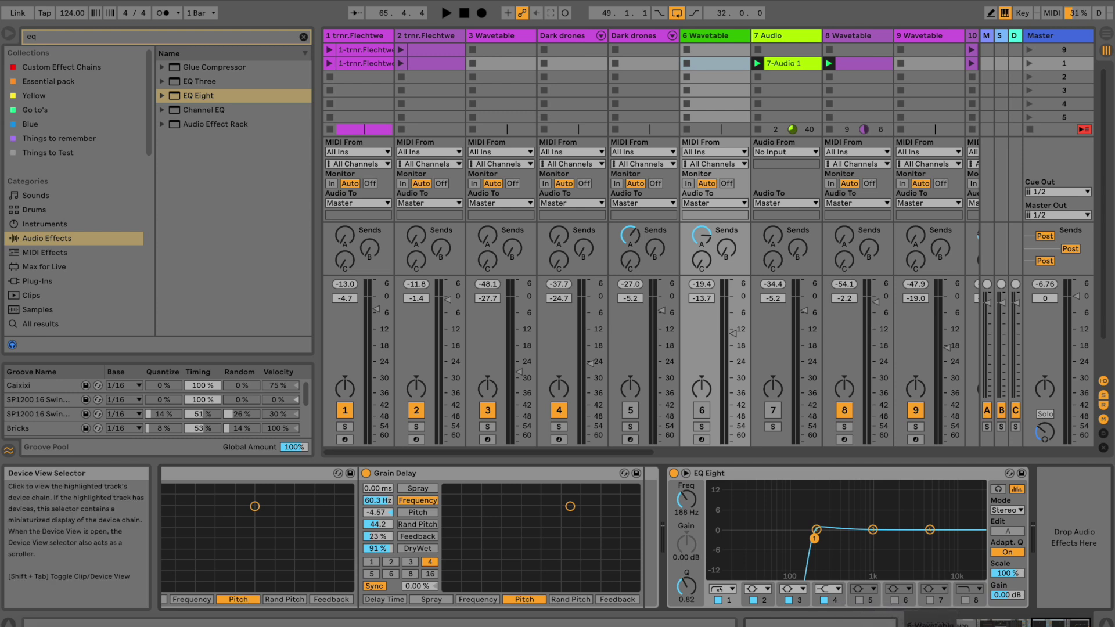
click(983, 624)
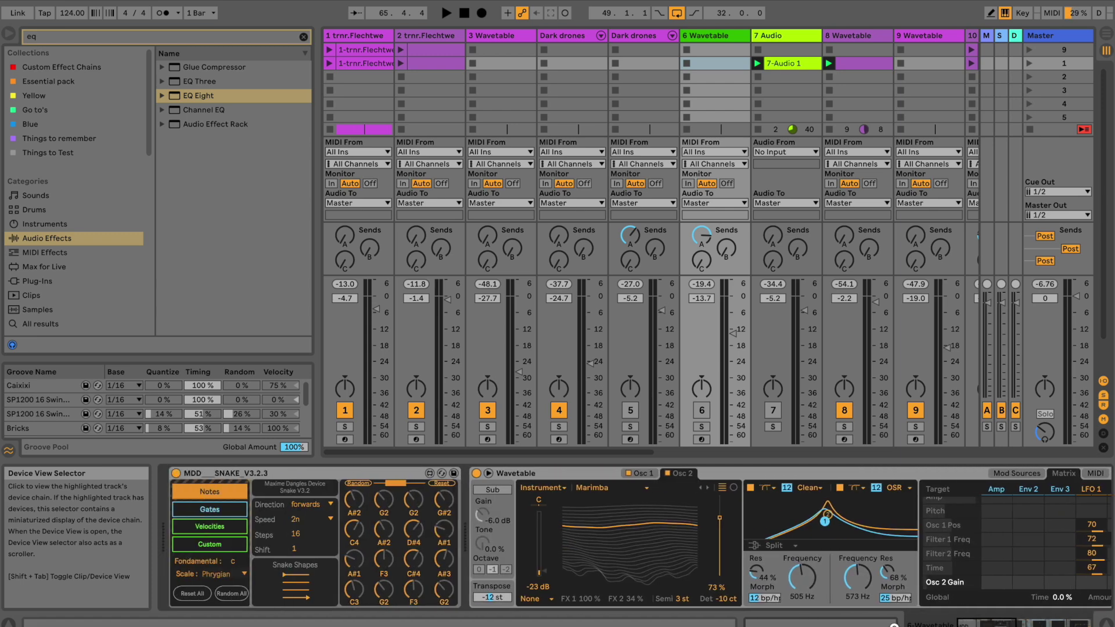
click(1028, 625)
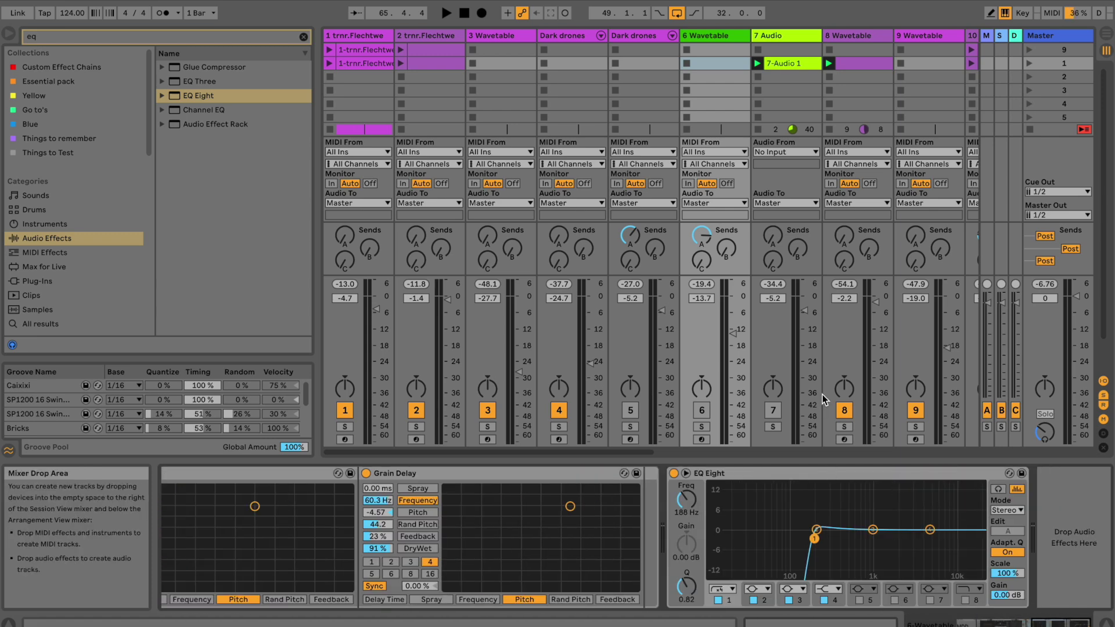